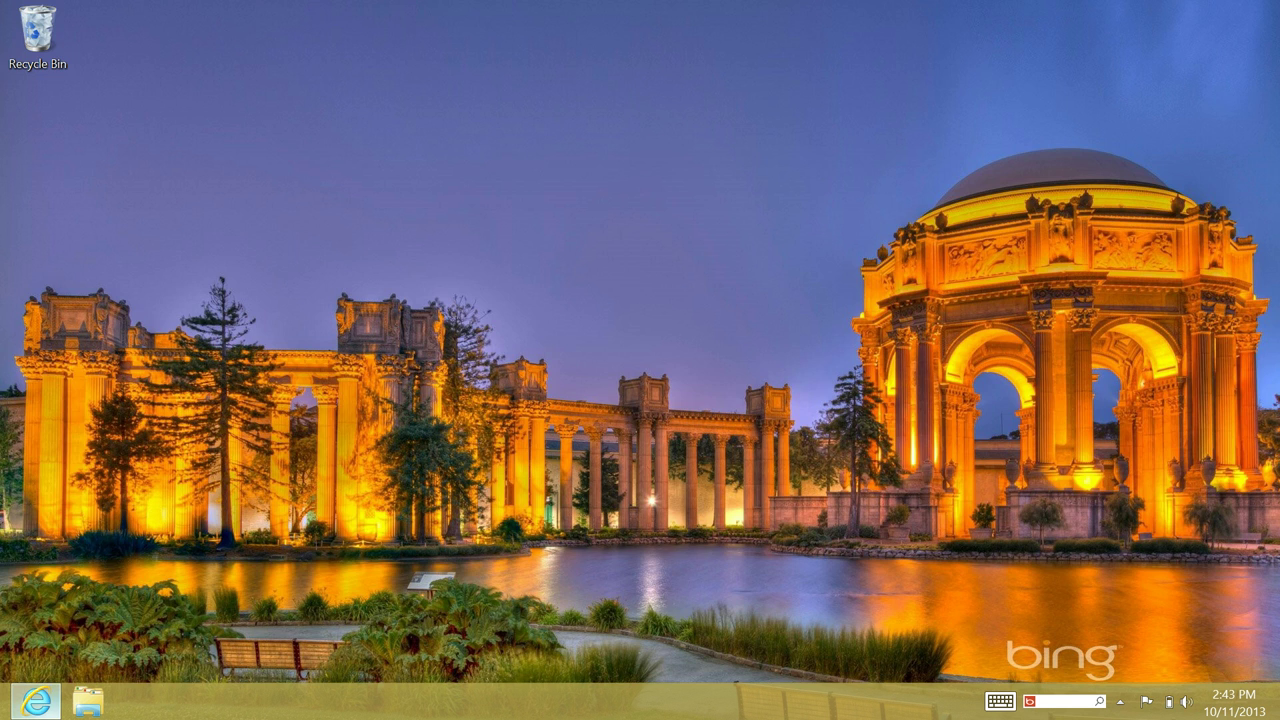
Restore the Internet Explorer window showing the winappkits GitHub page.
left_click(36, 702)
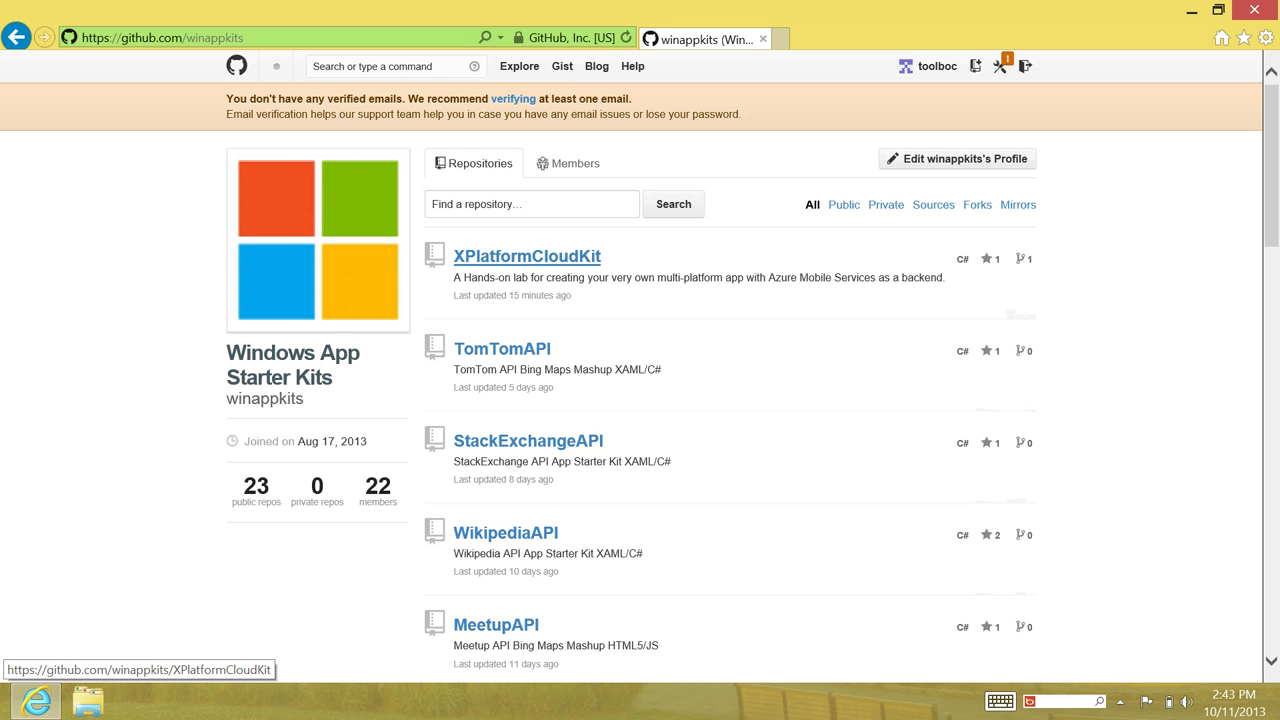
Open the XPlatformCloudKit repository, read its README prerequisites, and start a blank browser tab.
left_click(527, 256)
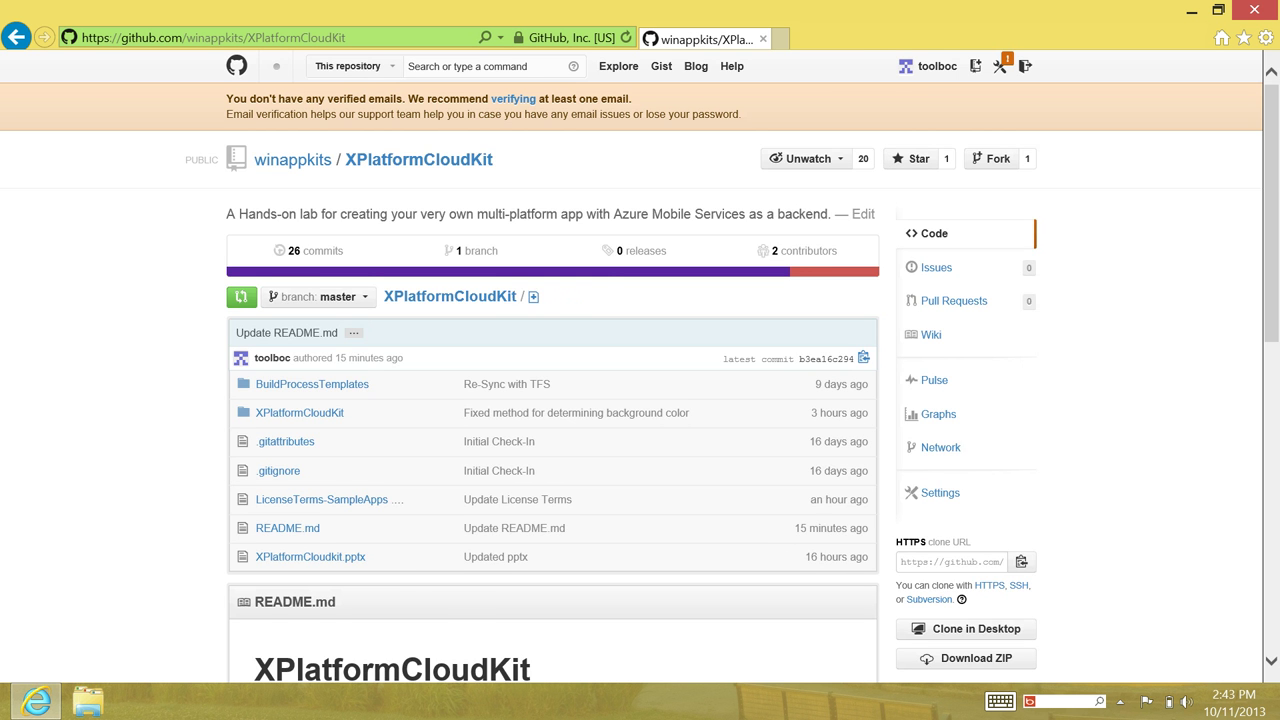
scroll(640, 365, "down", 2)
scroll(640, 365, "down", 6)
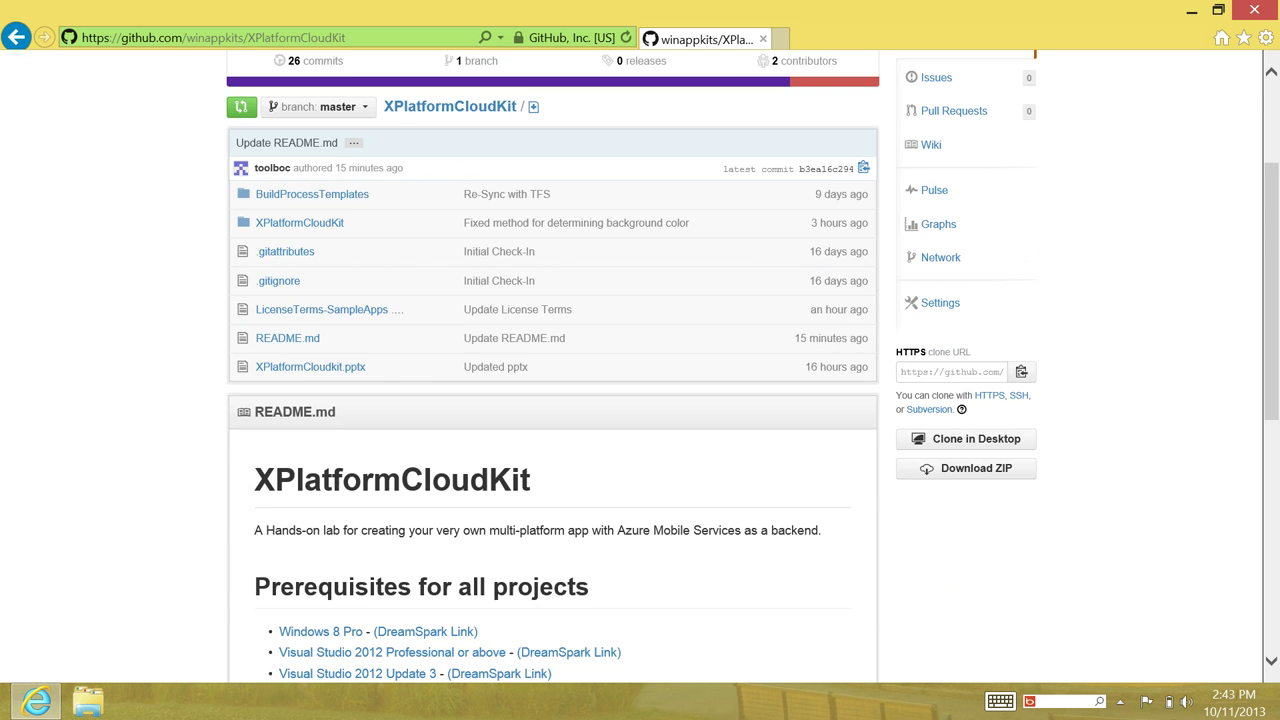
scroll(640, 365, "down", 2)
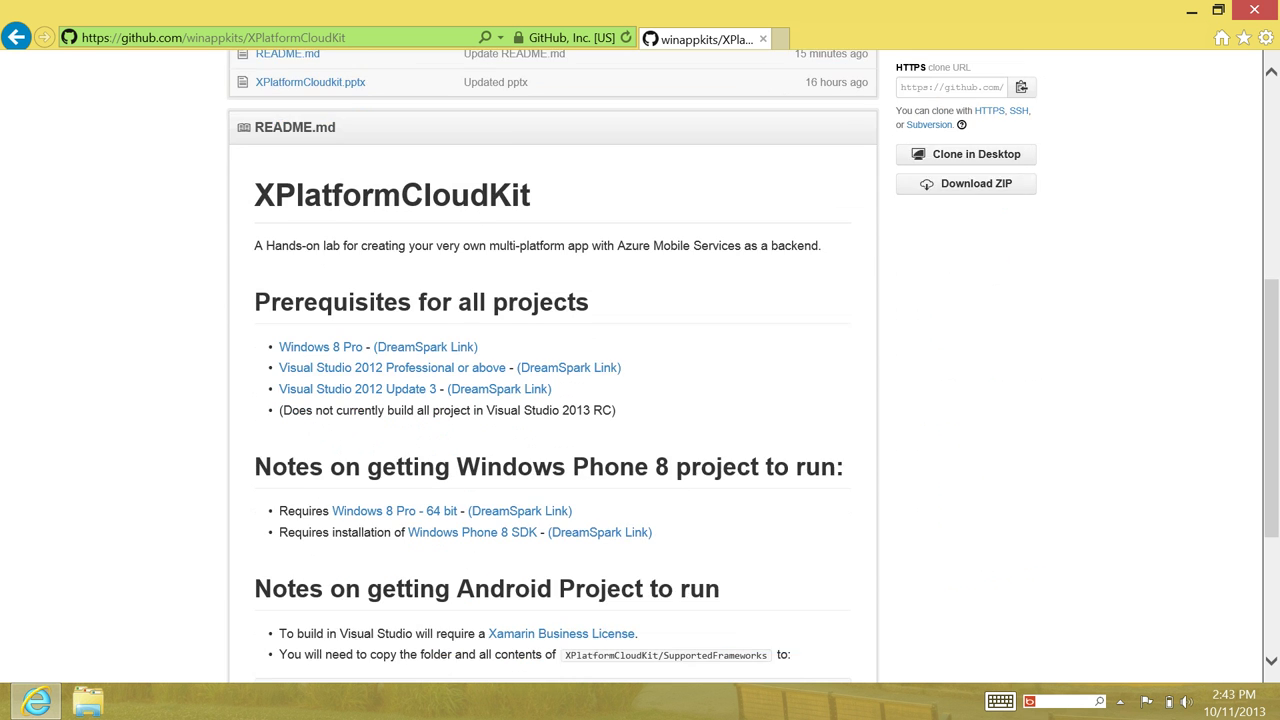
scroll(640, 365, "down", 2)
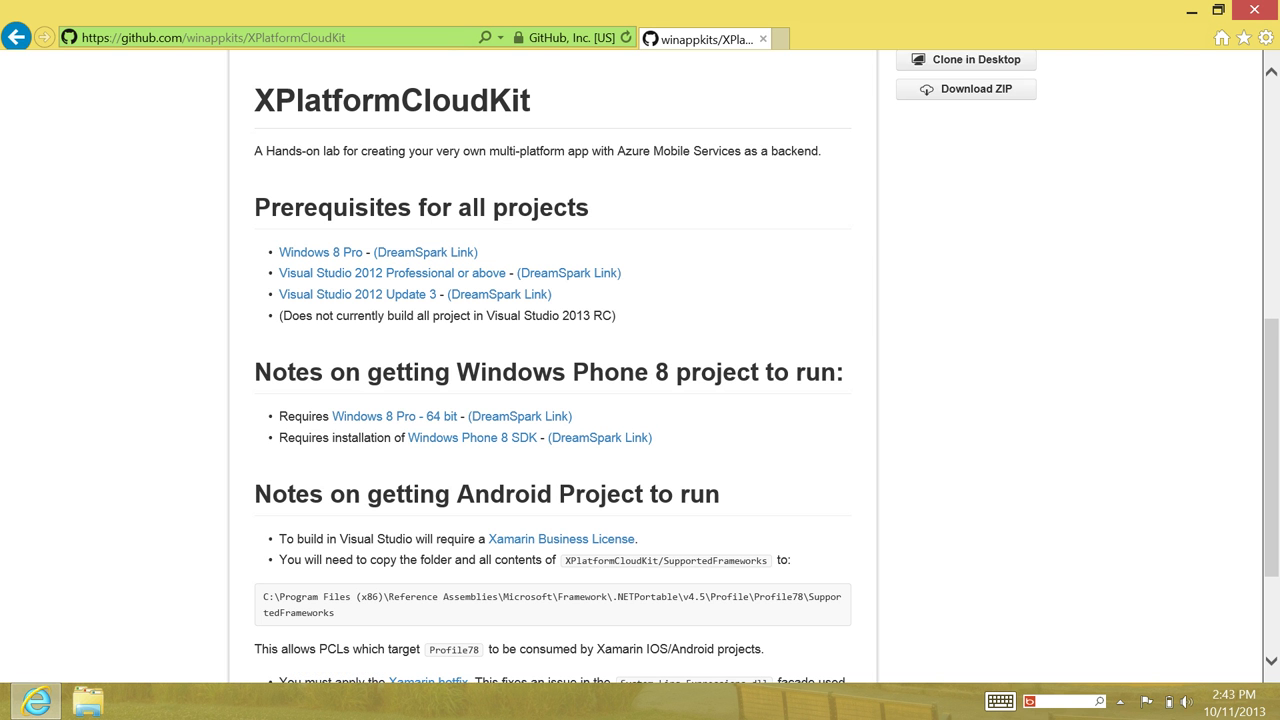
left_click(780, 38)
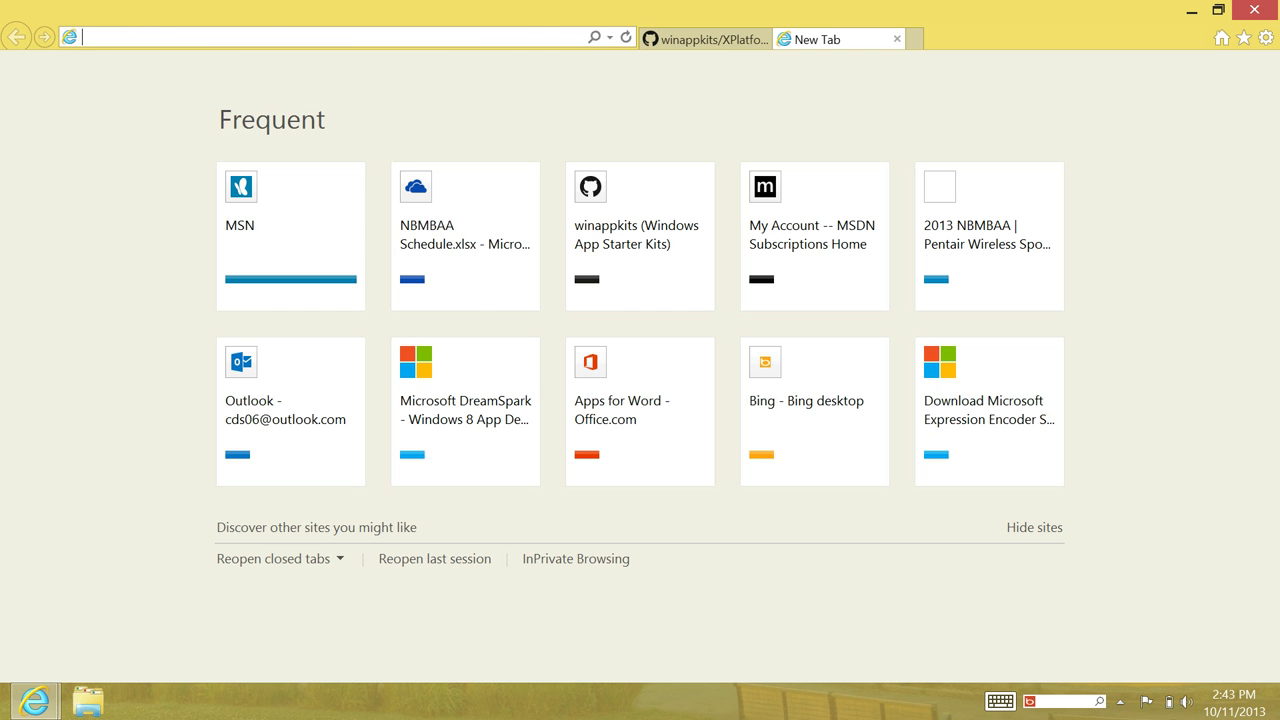
Go to live.com and choose 'Sign up now' for a new Microsoft account.
type("live.com/")
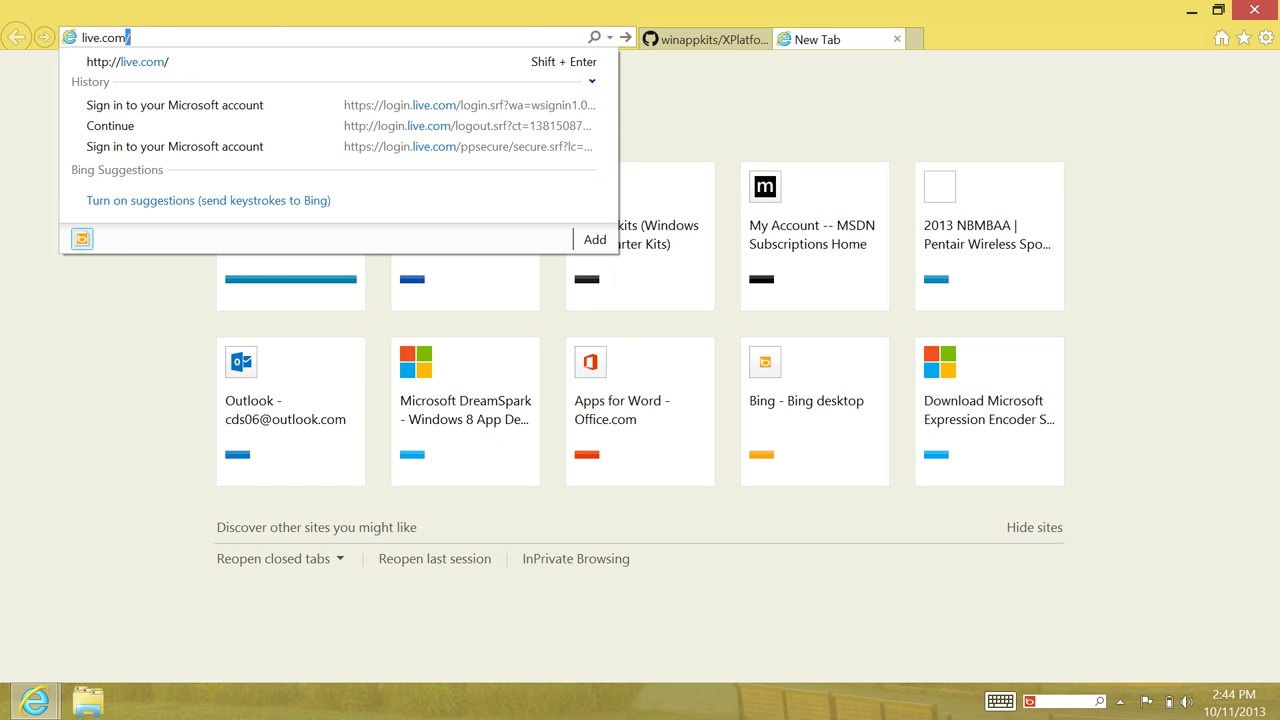
key("Return")
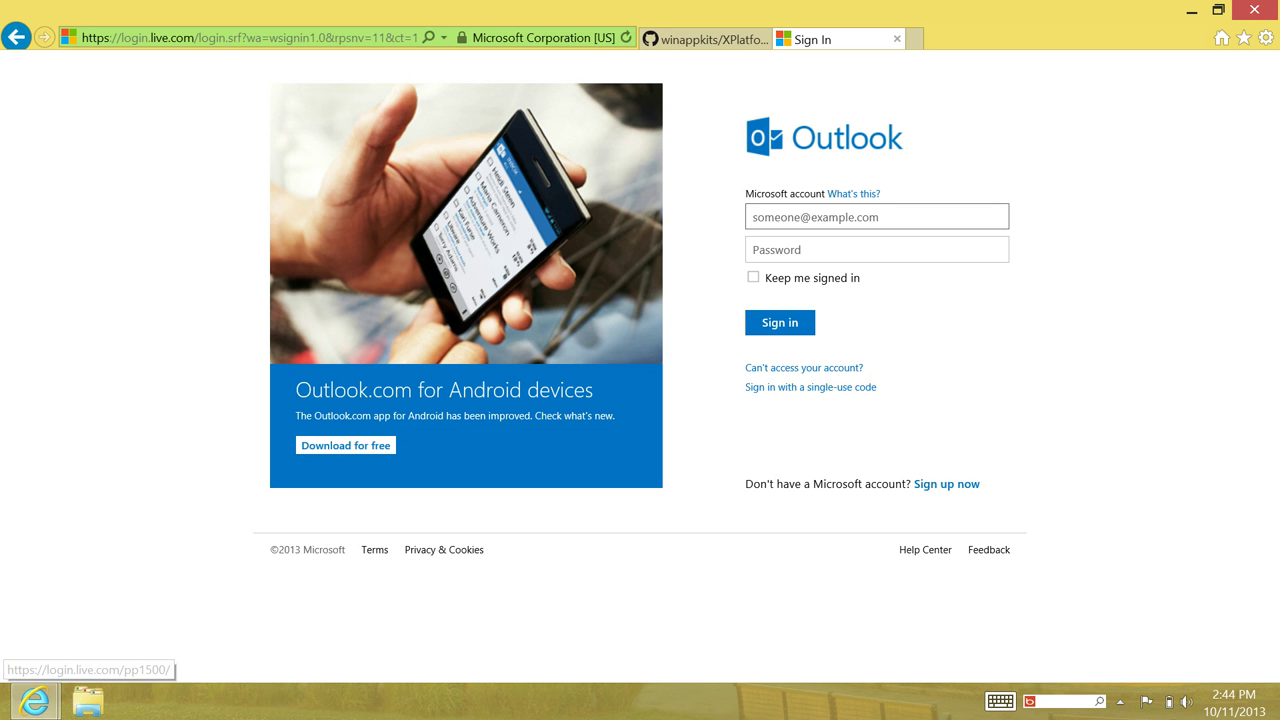
left_click(946, 484)
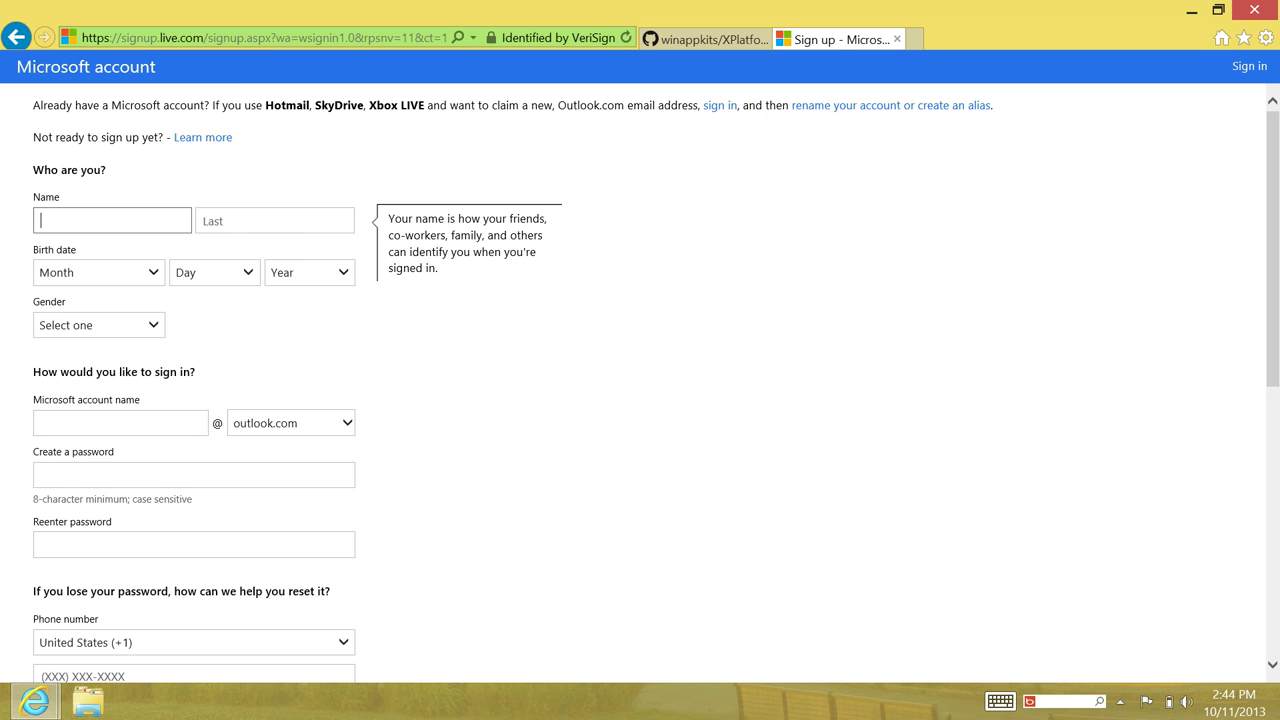
Enter the first and last name, birth date September 24, 1984, and gender Male.
key("Tab")
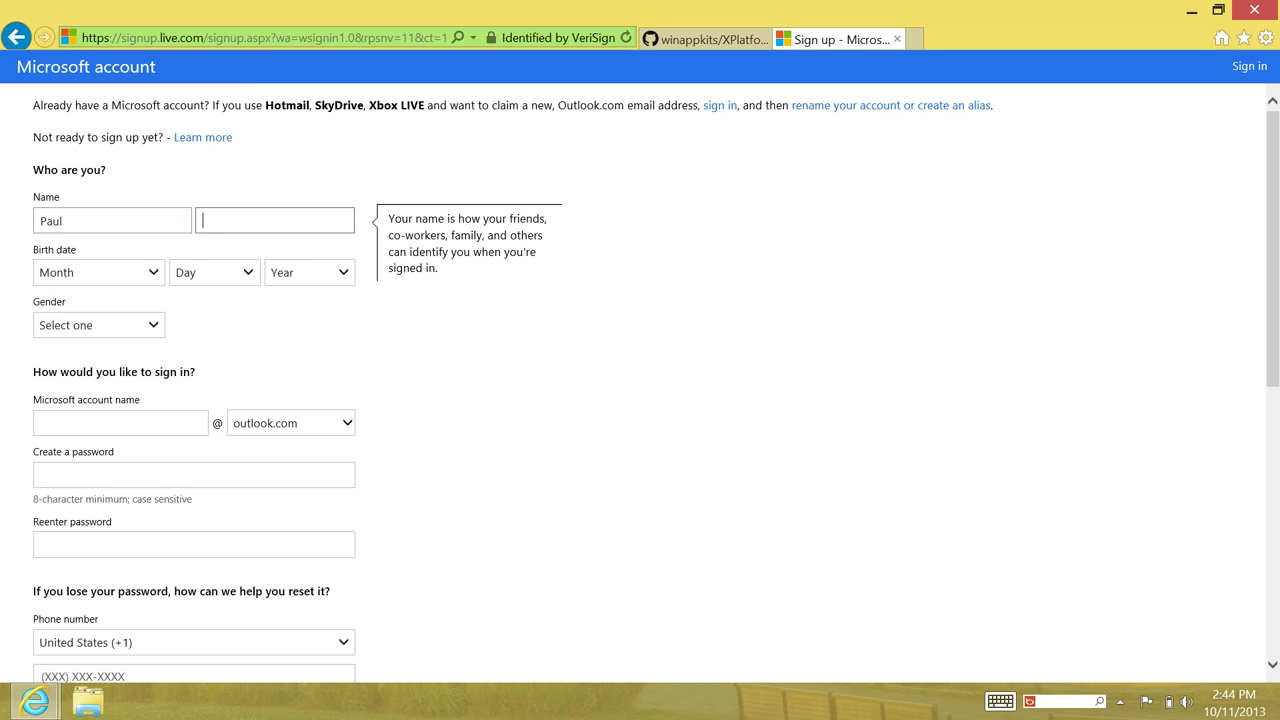
left_click(98, 273)
left_click(98, 412)
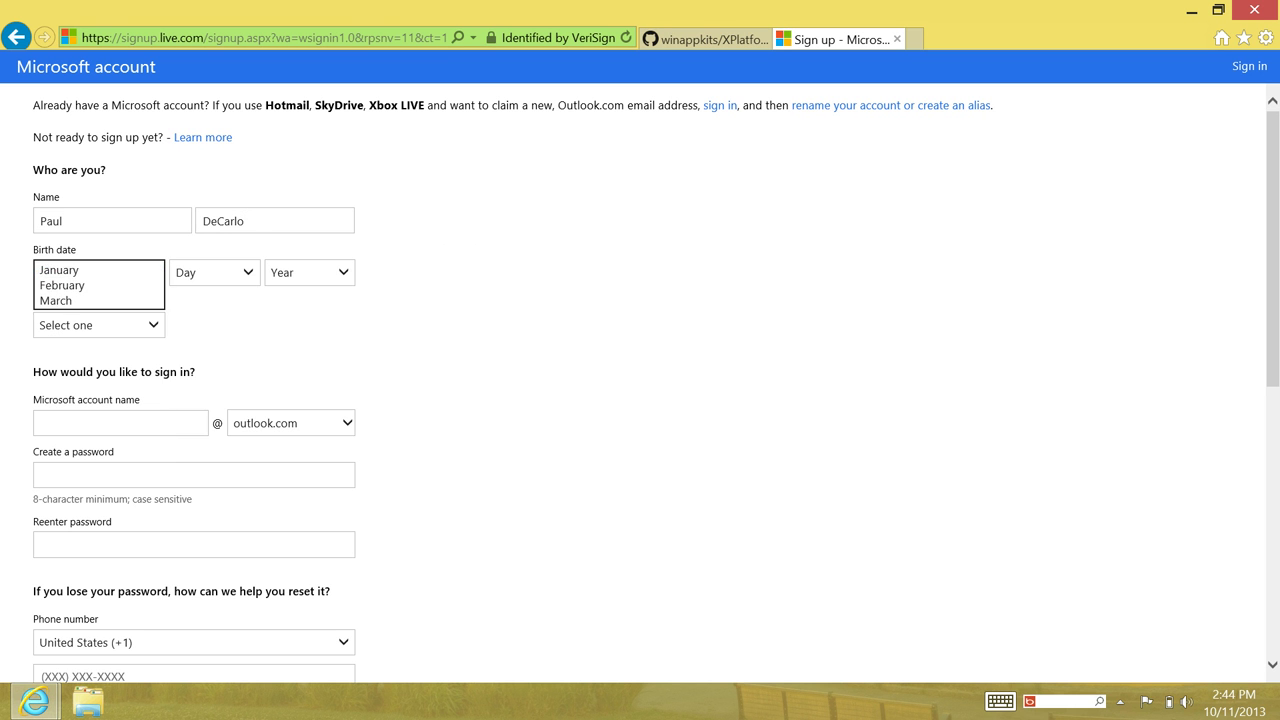
left_click(215, 273)
left_click(210, 597)
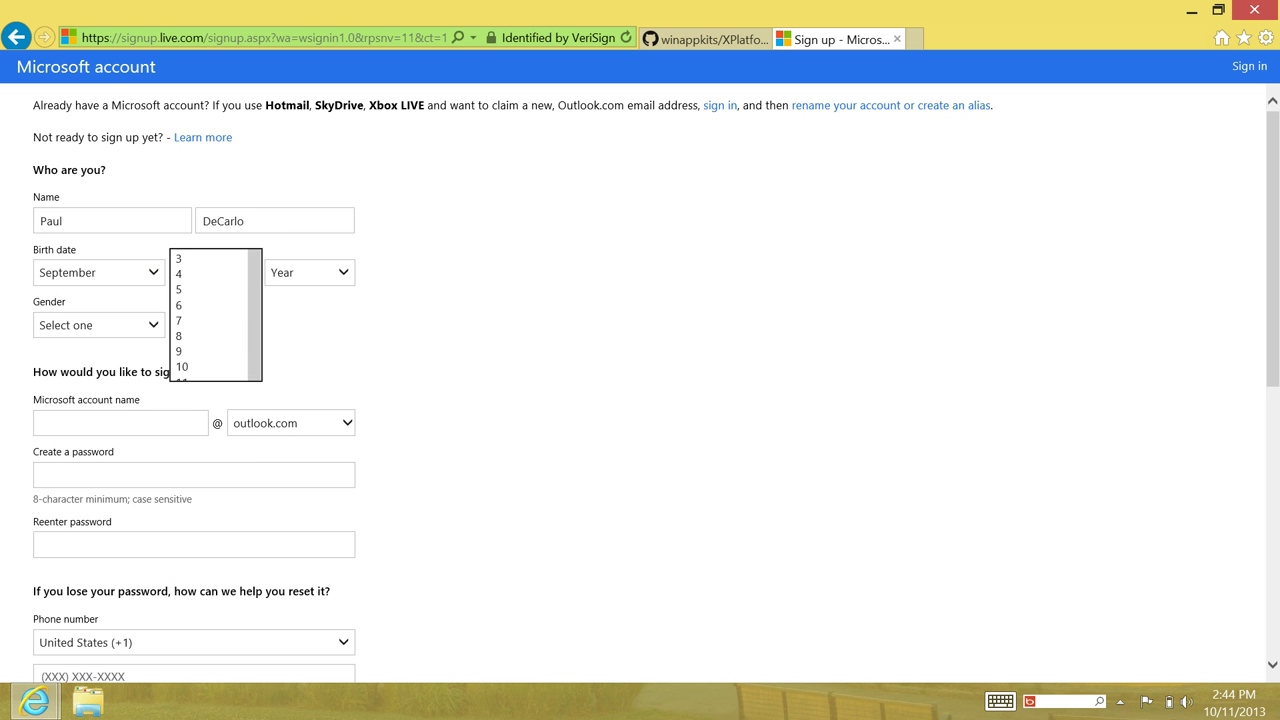
left_click(309, 272)
scroll(305, 450, "down", 3)
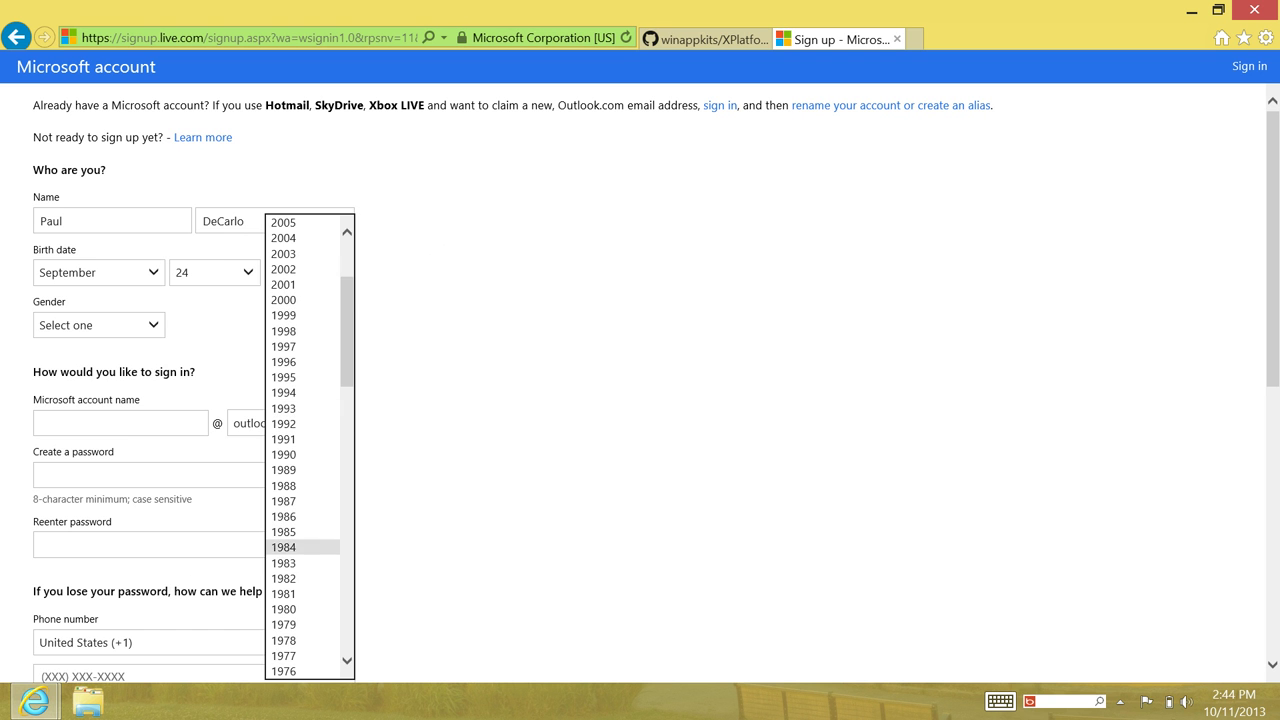
left_click(283, 547)
left_click(98, 325)
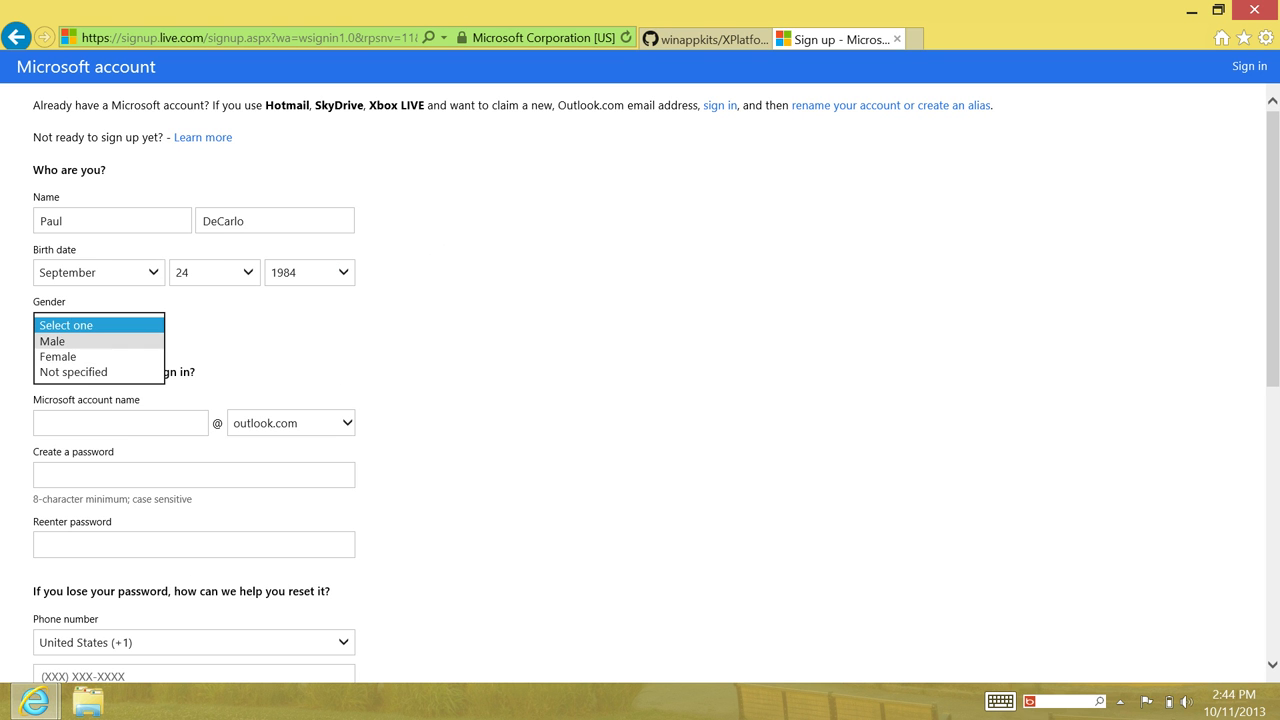
left_click(90, 341)
Enter the new account name on the outlook.com domain and type the password.
left_click(110, 423)
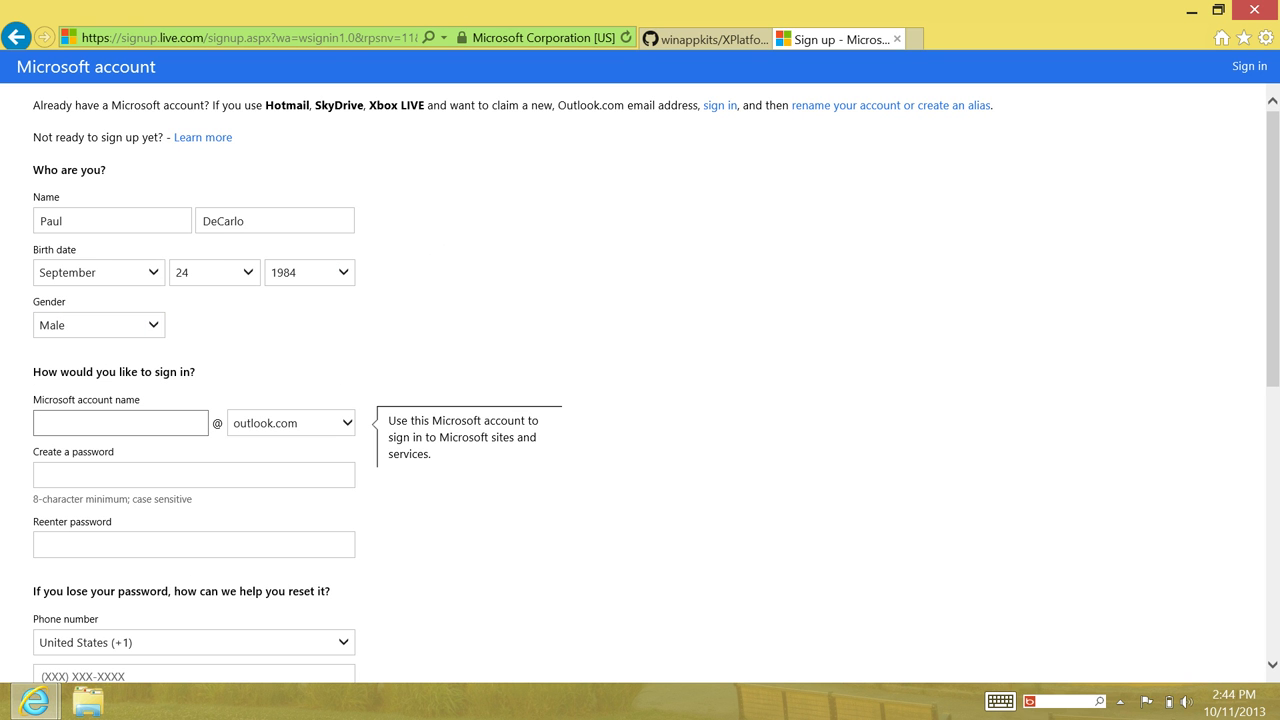
left_click(194, 475)
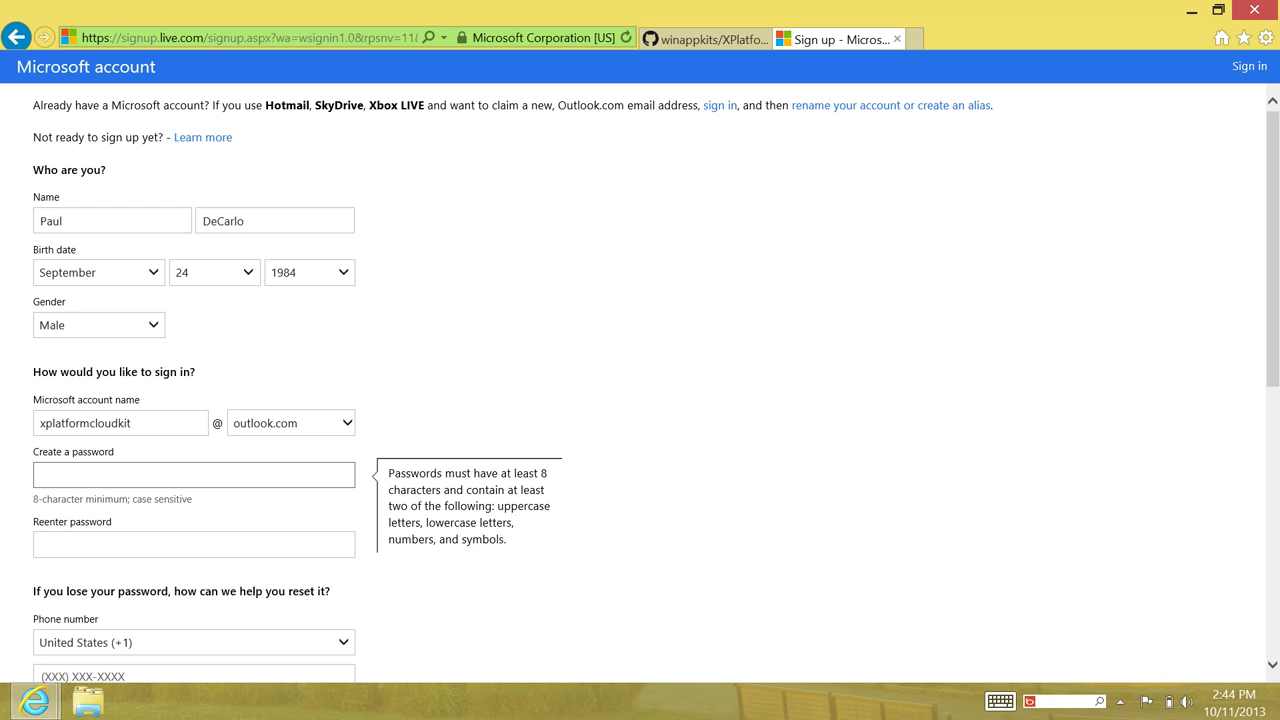
type("••••••••")
key("Tab")
type("••••••••")
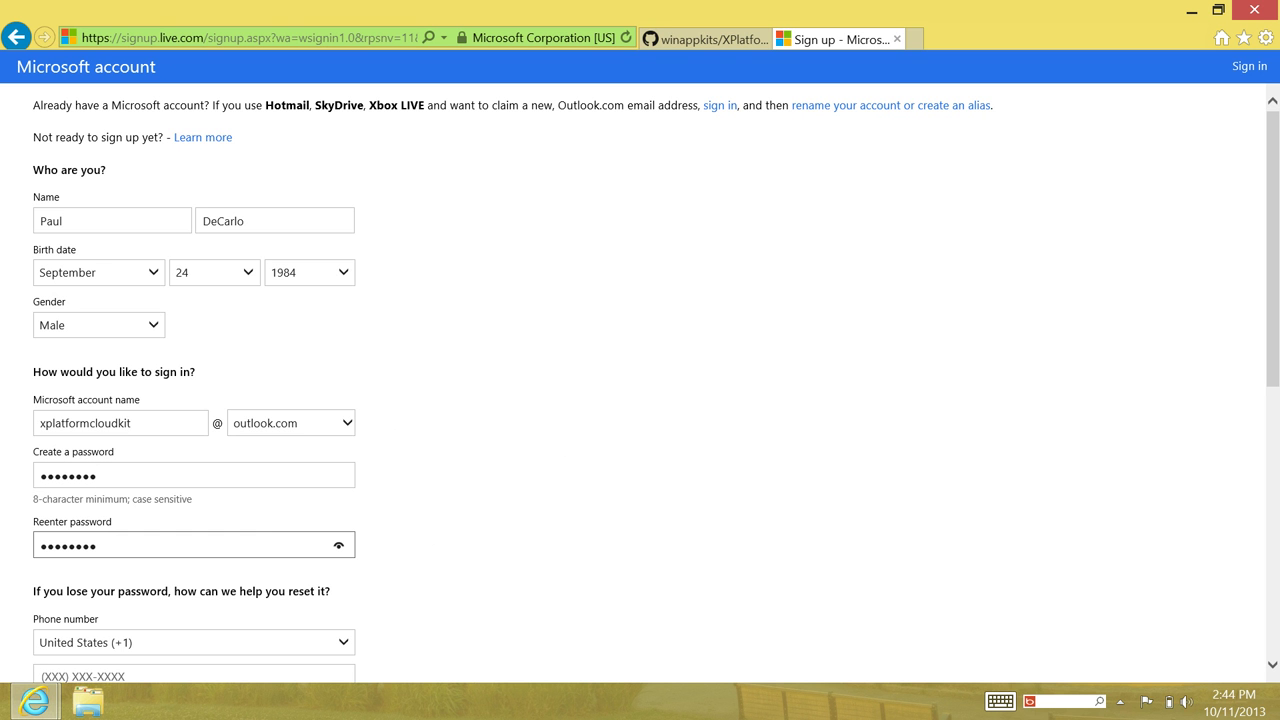
left_click(290, 423)
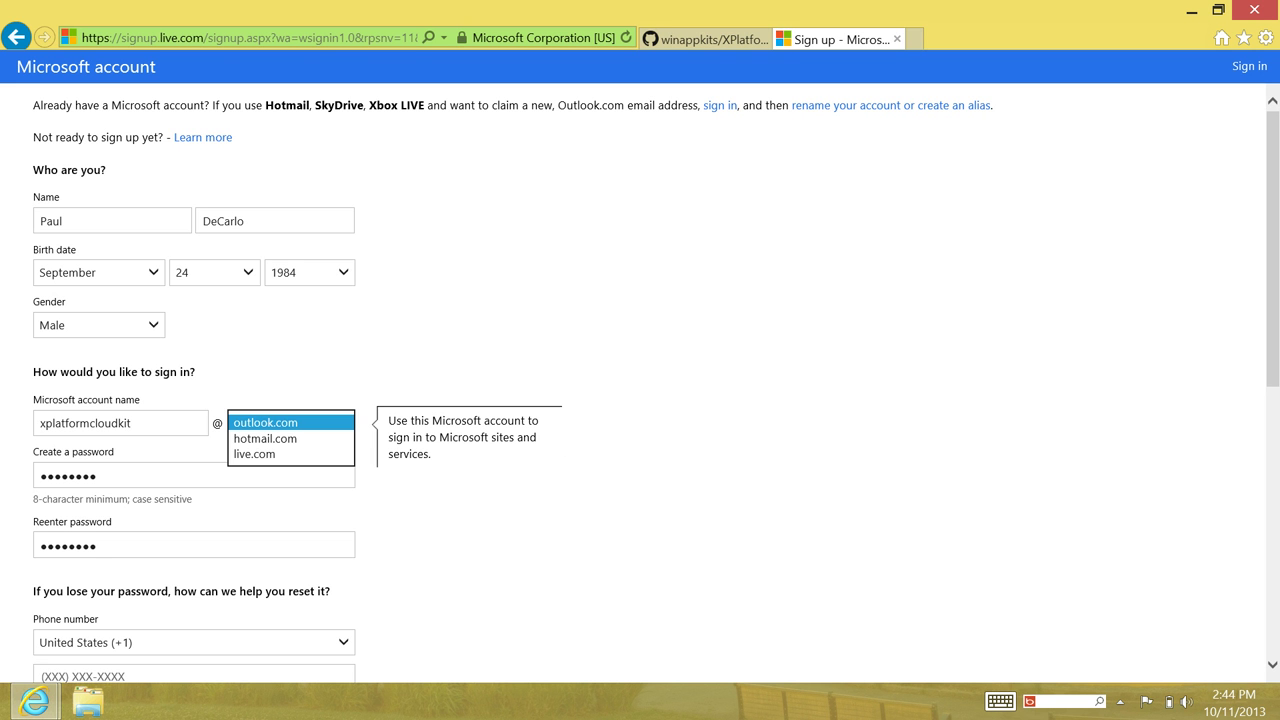
left_click(160, 423)
left_click(160, 423)
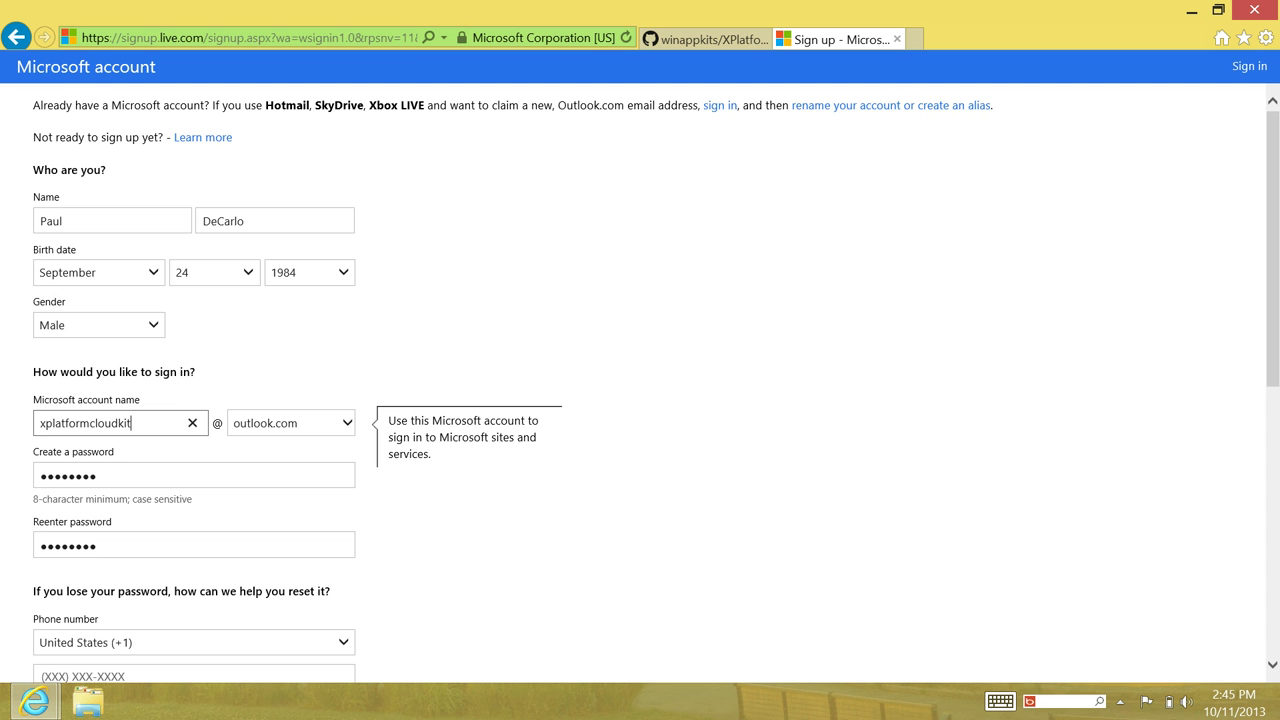
Fill in the recovery phone number and the alternate e-mail address.
scroll(640, 380, "down", 2)
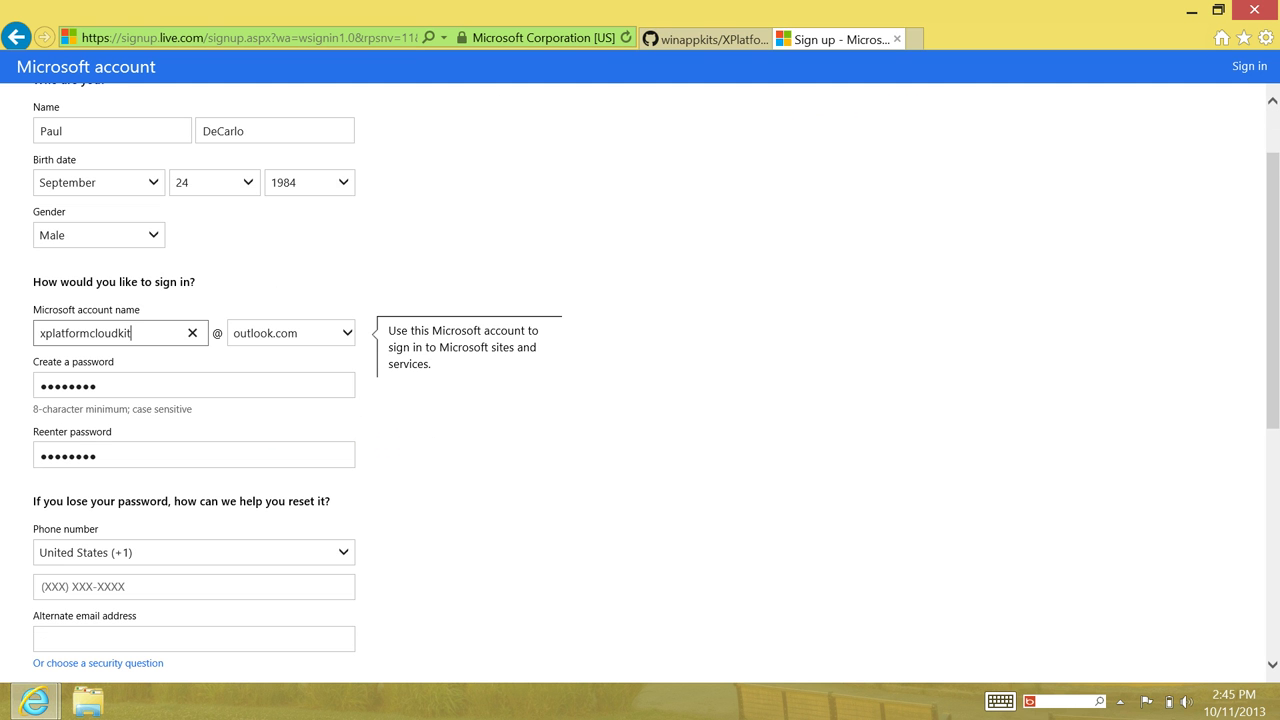
left_click(170, 587)
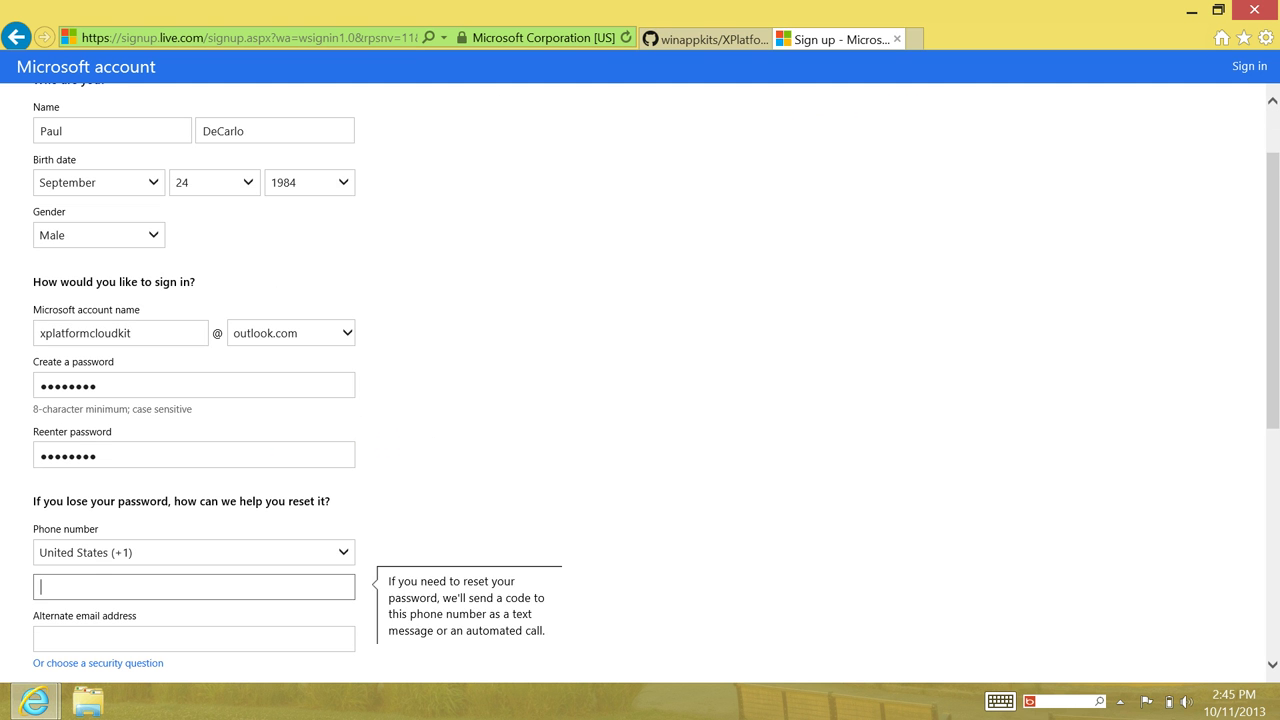
left_click(193, 638)
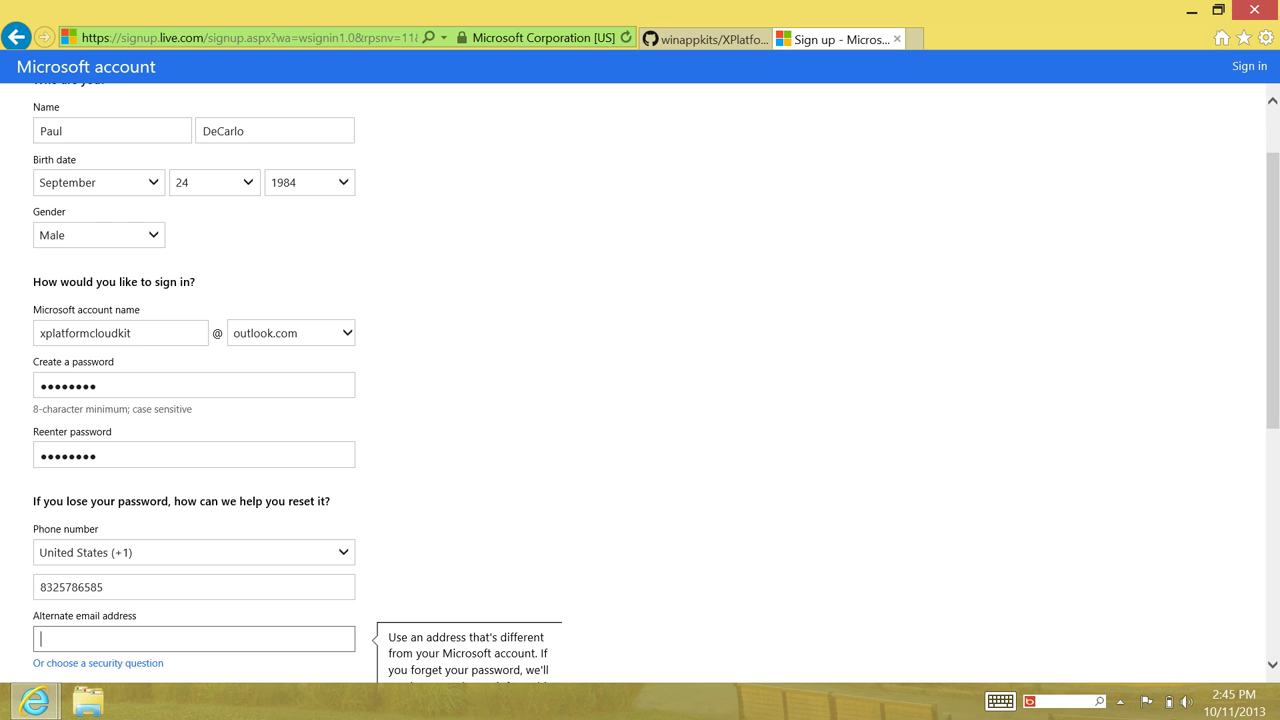
Keep United States as the country, enter the ZIP code, and type the captcha characters.
scroll(193, 536, "down", 3)
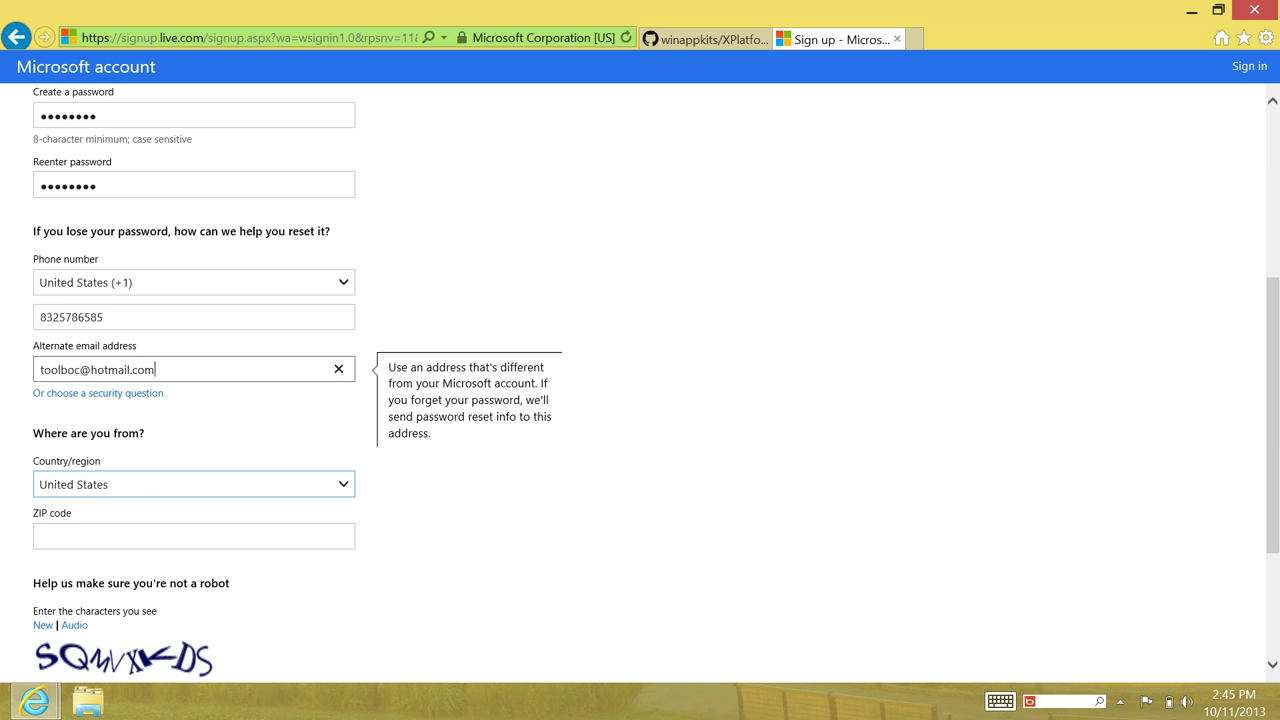
left_click(193, 484)
left_click(193, 484)
left_click(193, 536)
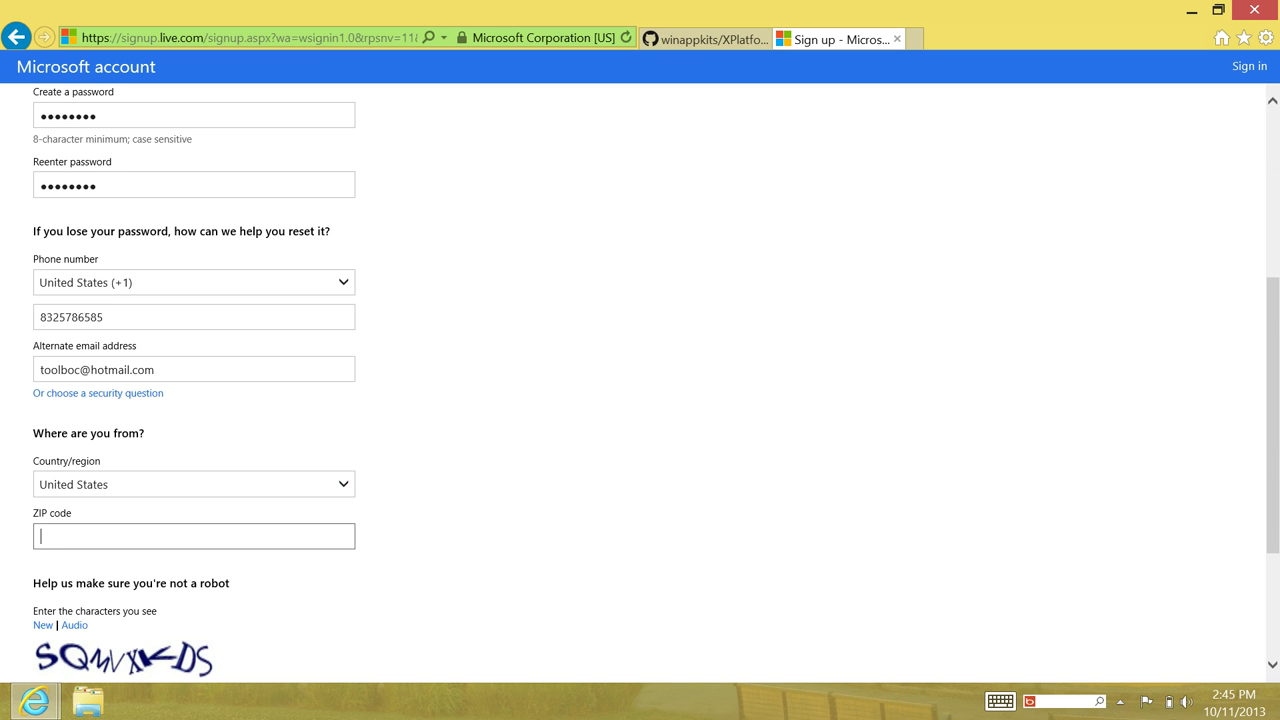
type("77042")
scroll(640, 380, "down", 2)
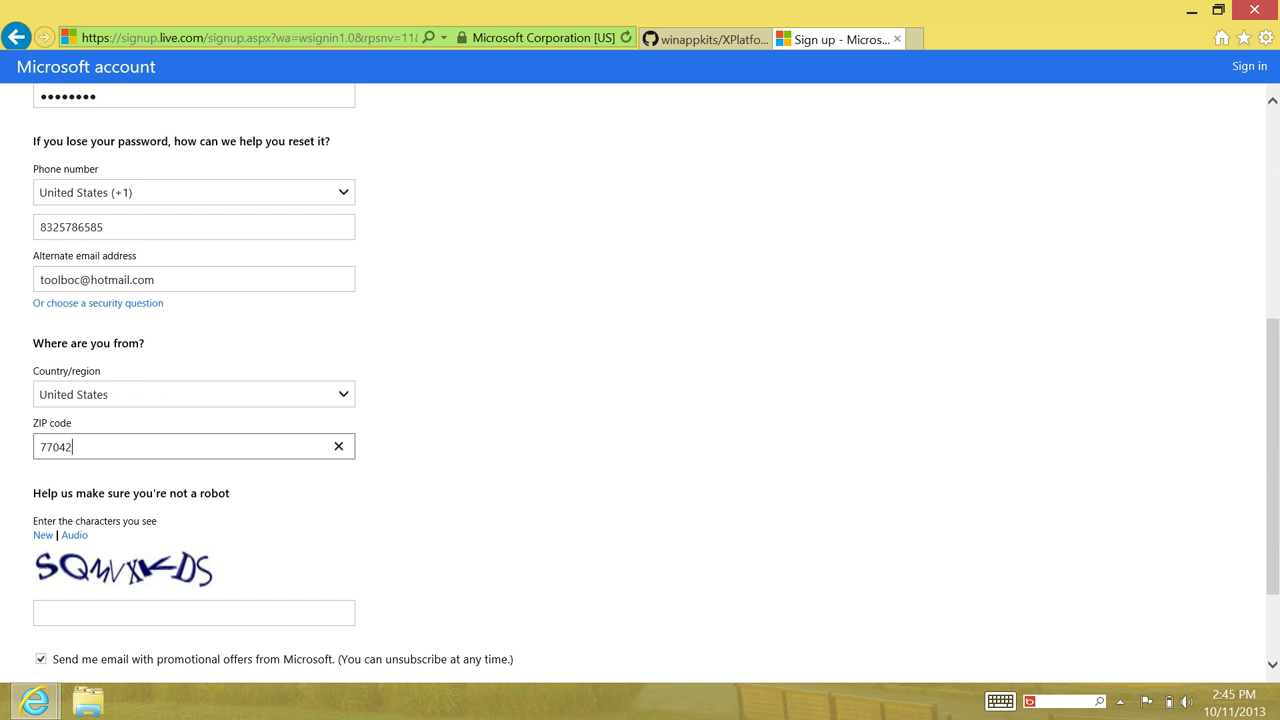
left_click(193, 523)
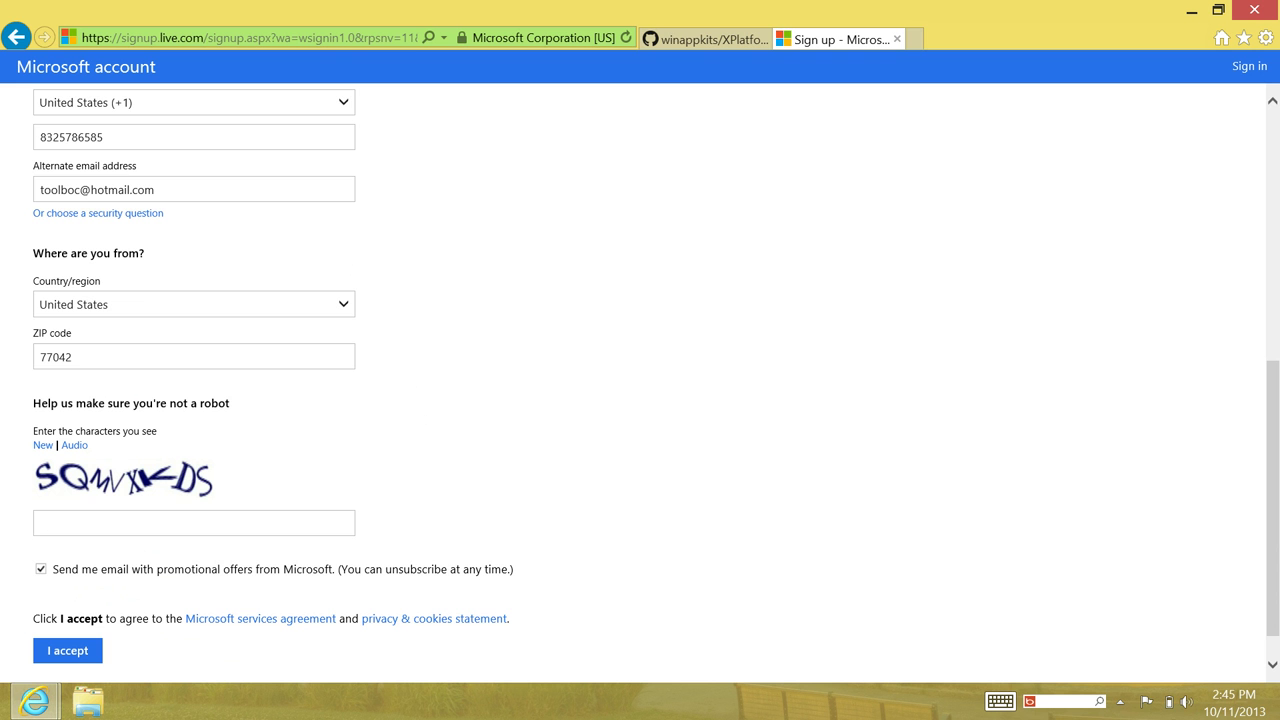
type("SQMVXKDS")
Accept the terms, continue past the welcome message into the inbox, and return to the GitHub tab.
left_click(67, 650)
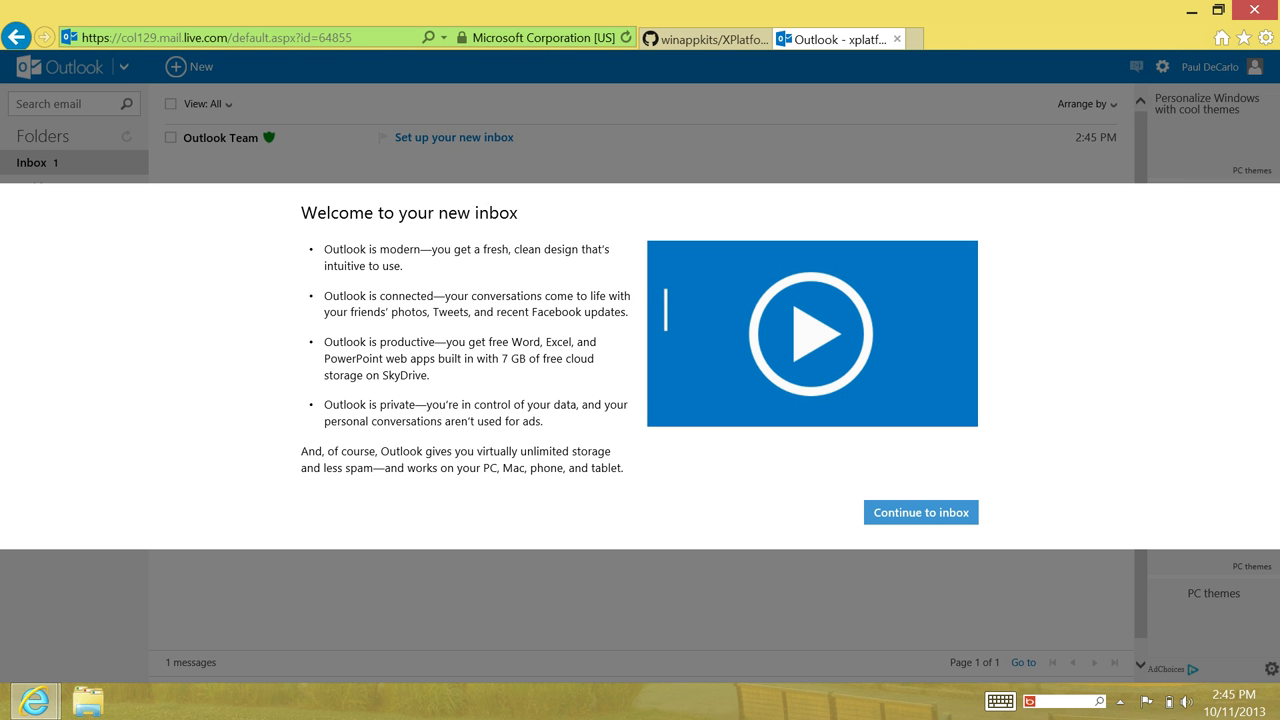
left_click(921, 513)
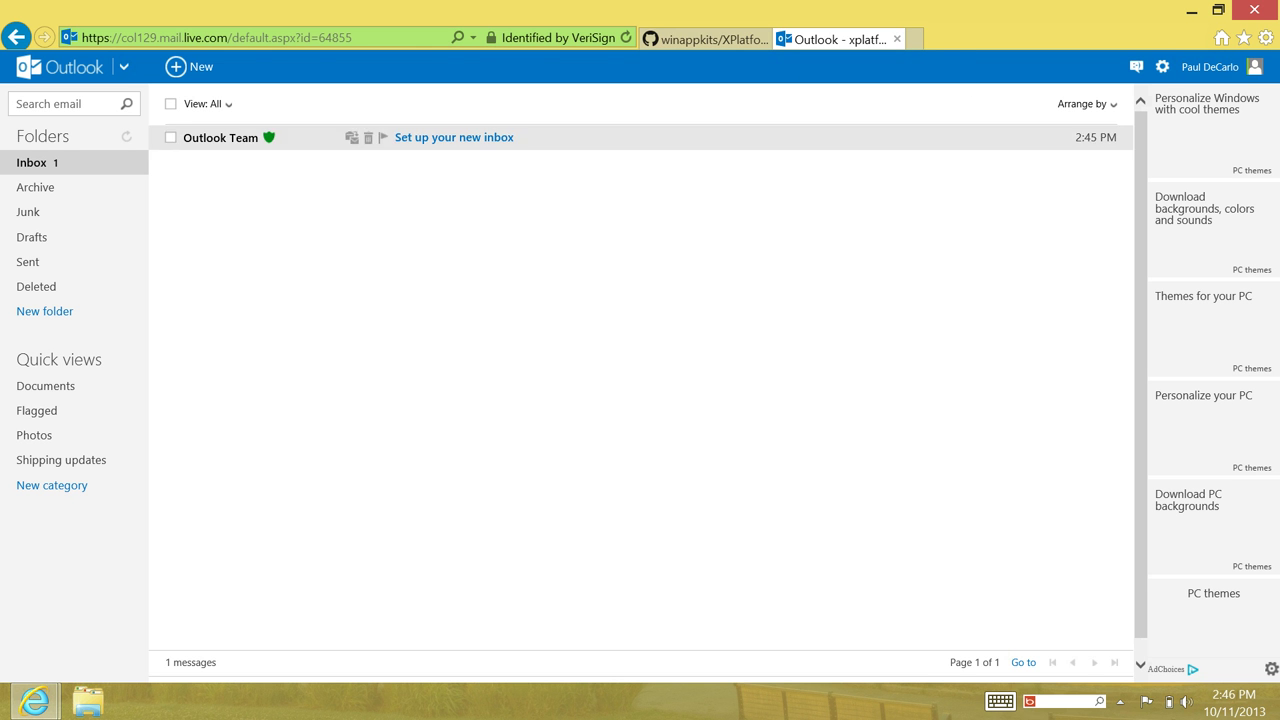
left_click(700, 39)
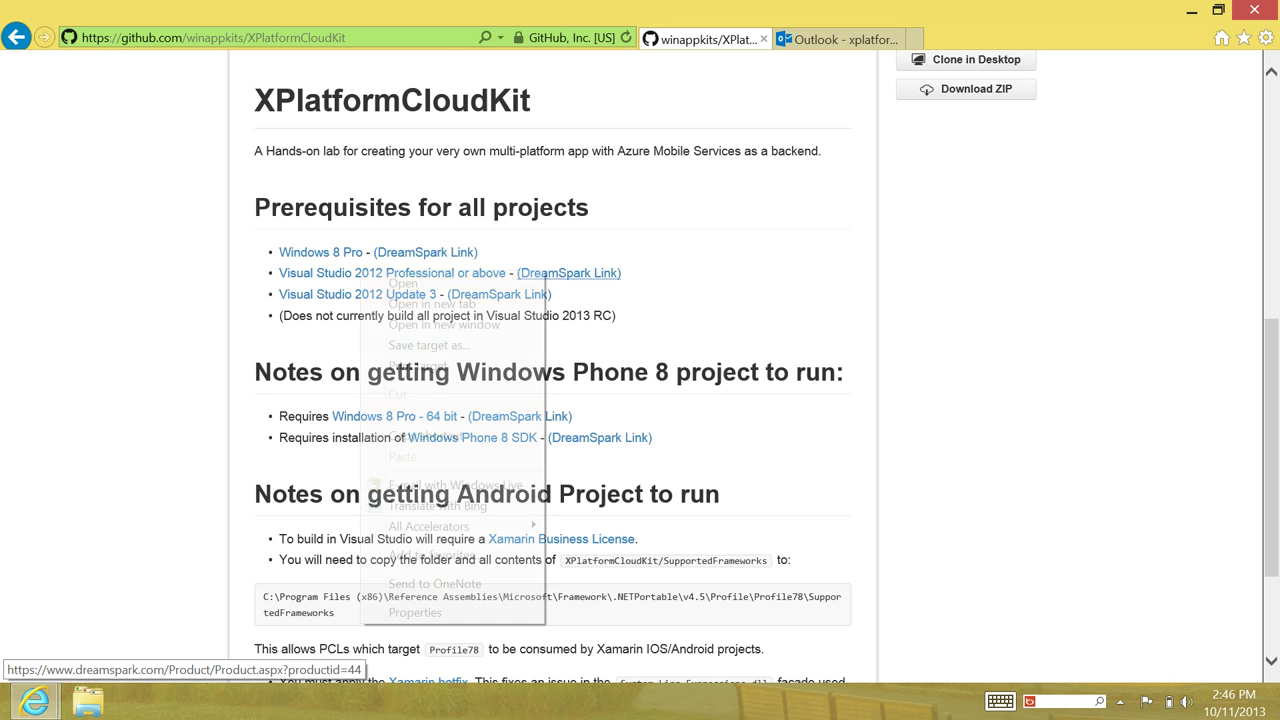
Open the Visual Studio DreamSpark link in a new tab and switch to it.
right_click(362, 272)
left_click(432, 303)
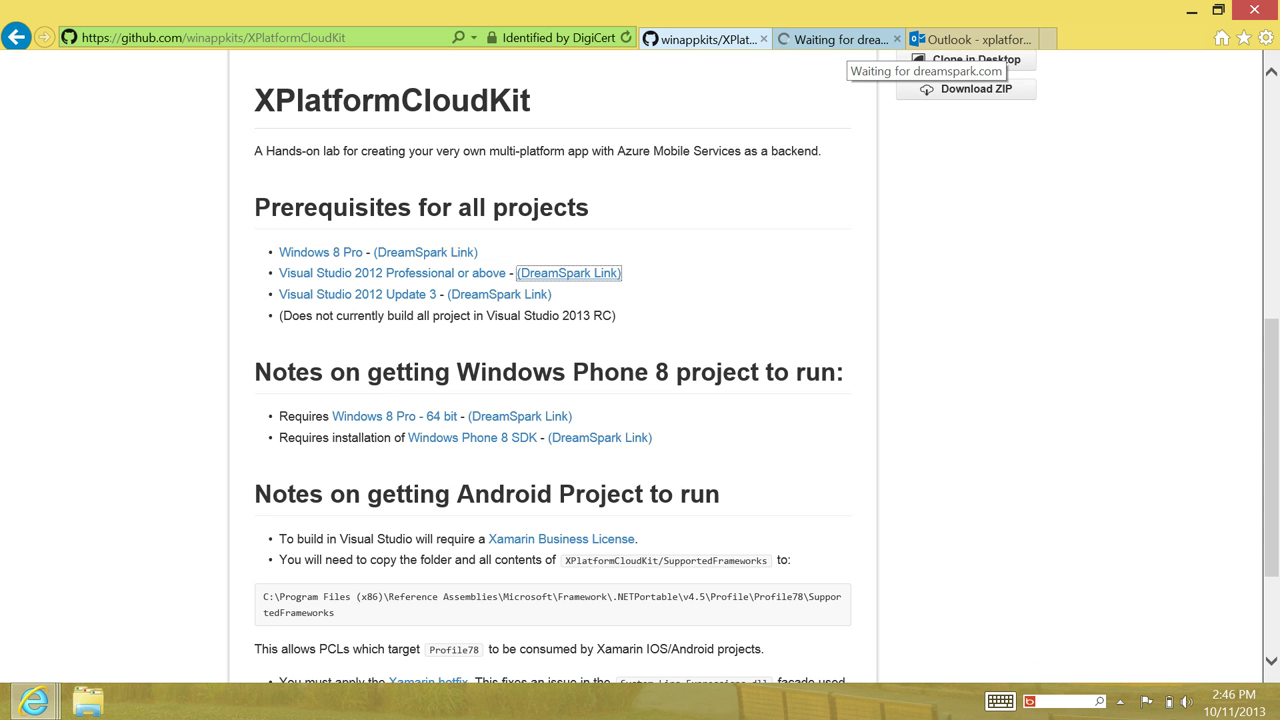
left_click(840, 40)
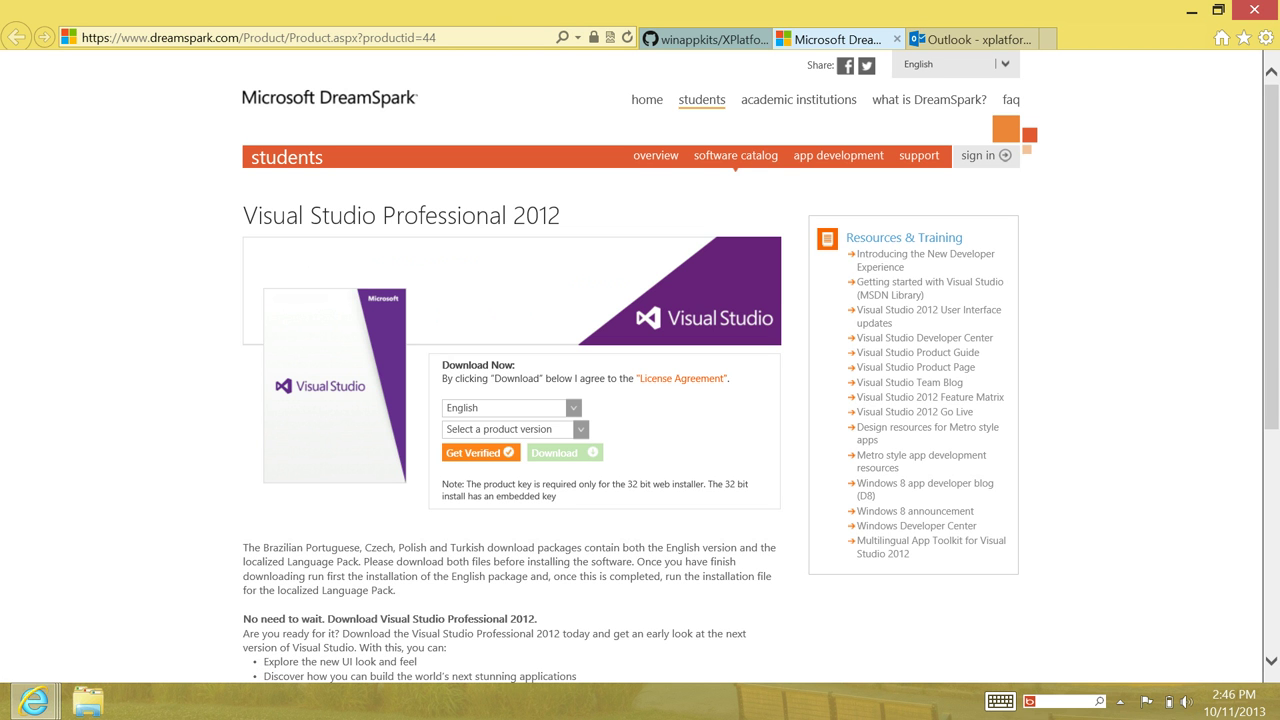
Choose Web Installer 32-bit as the Visual Studio Professional 2012 product version.
left_click(515, 429)
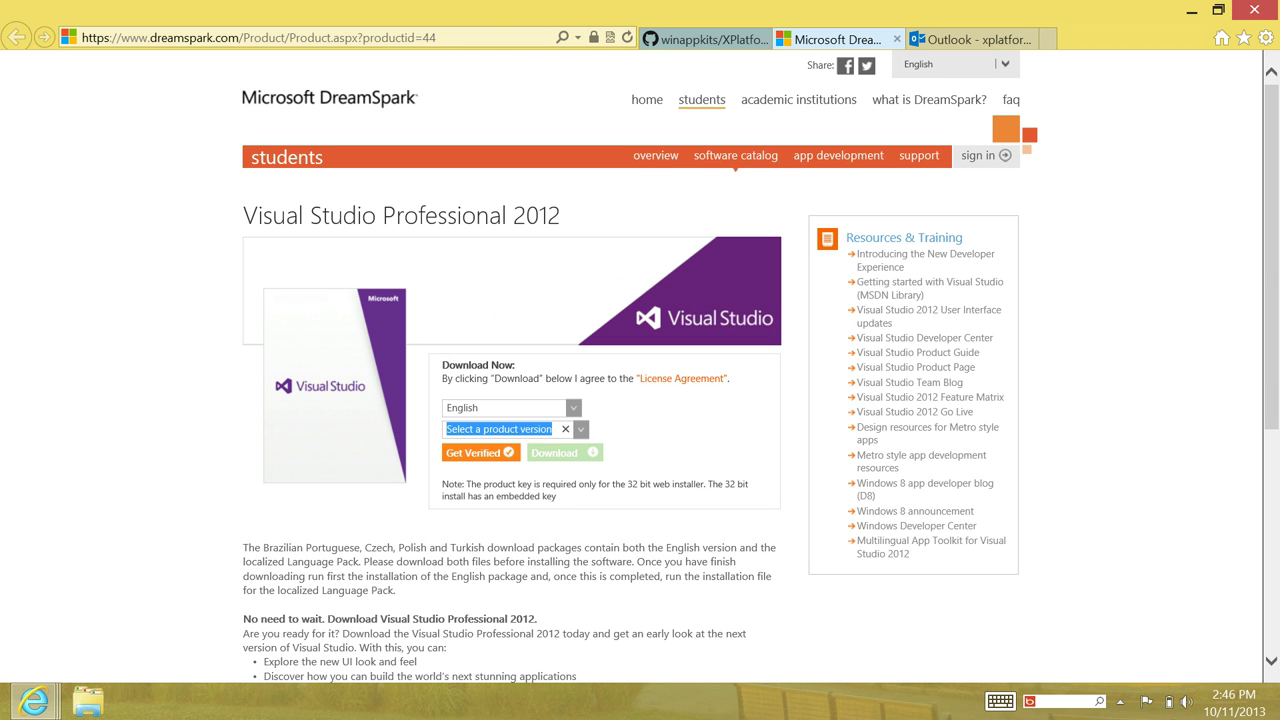
left_click(515, 429)
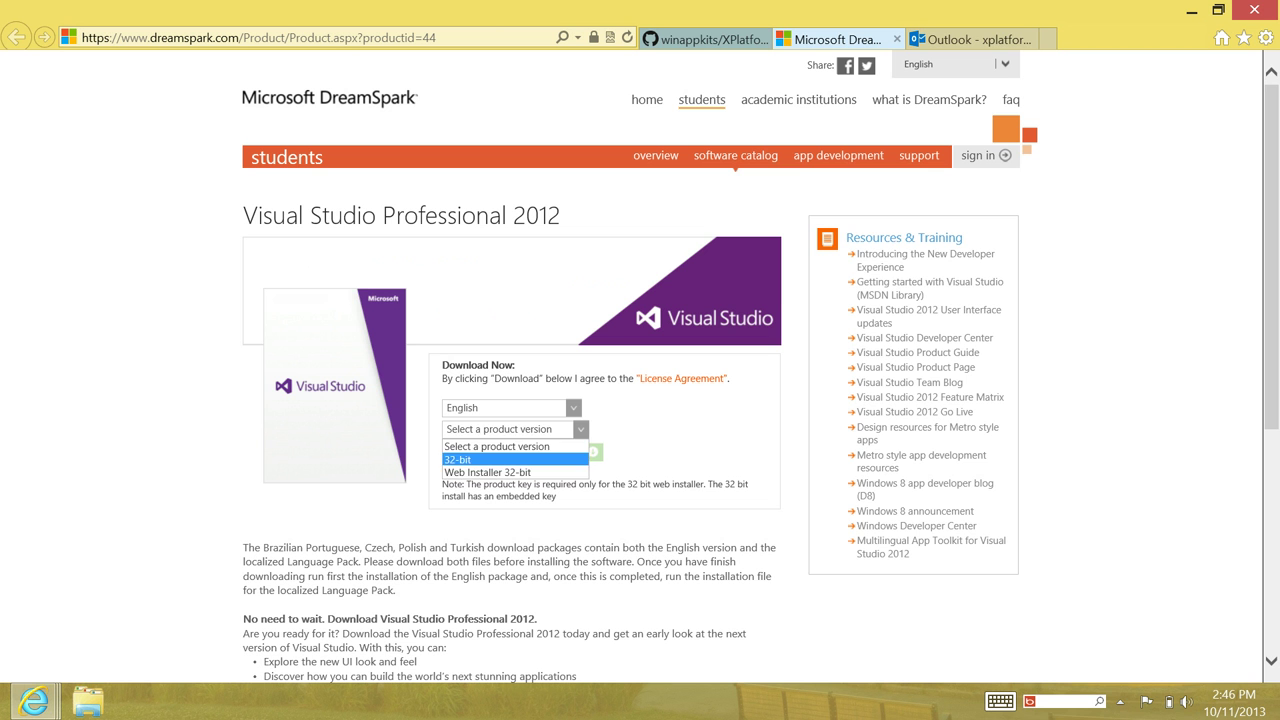
left_click(488, 472)
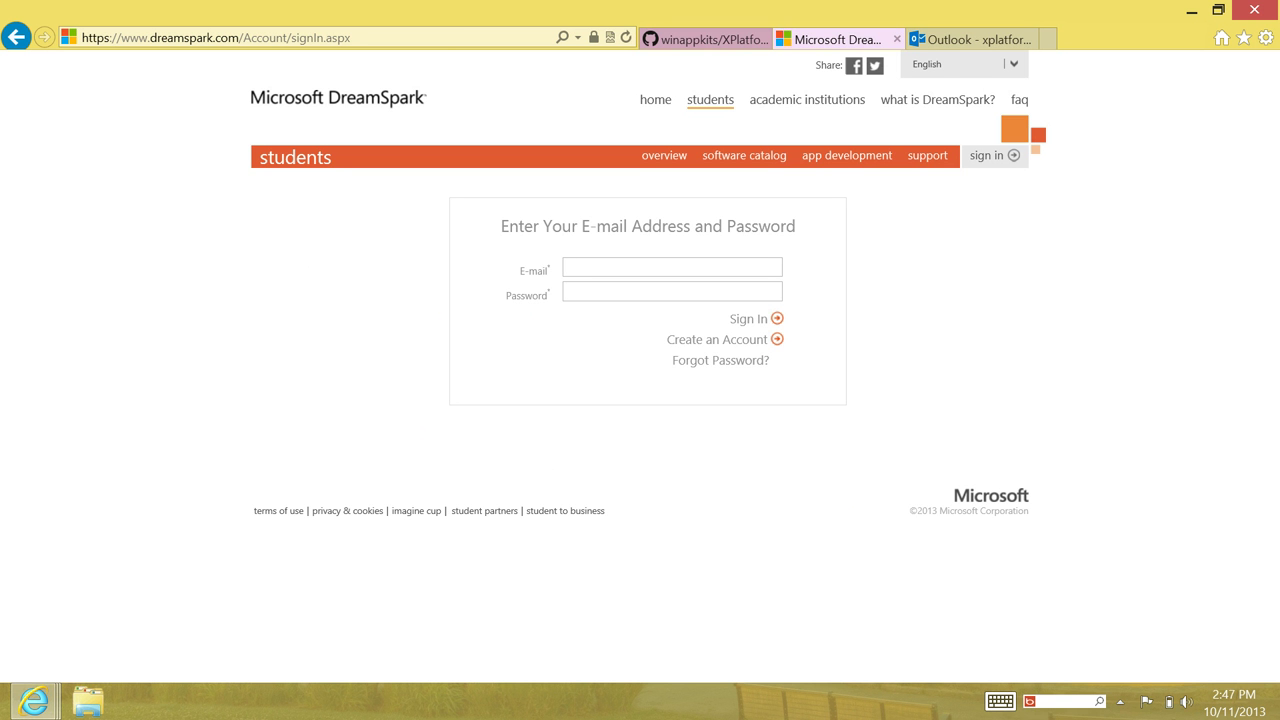
Start a new DreamSpark account and split the full name into first and last name fields.
left_click(717, 339)
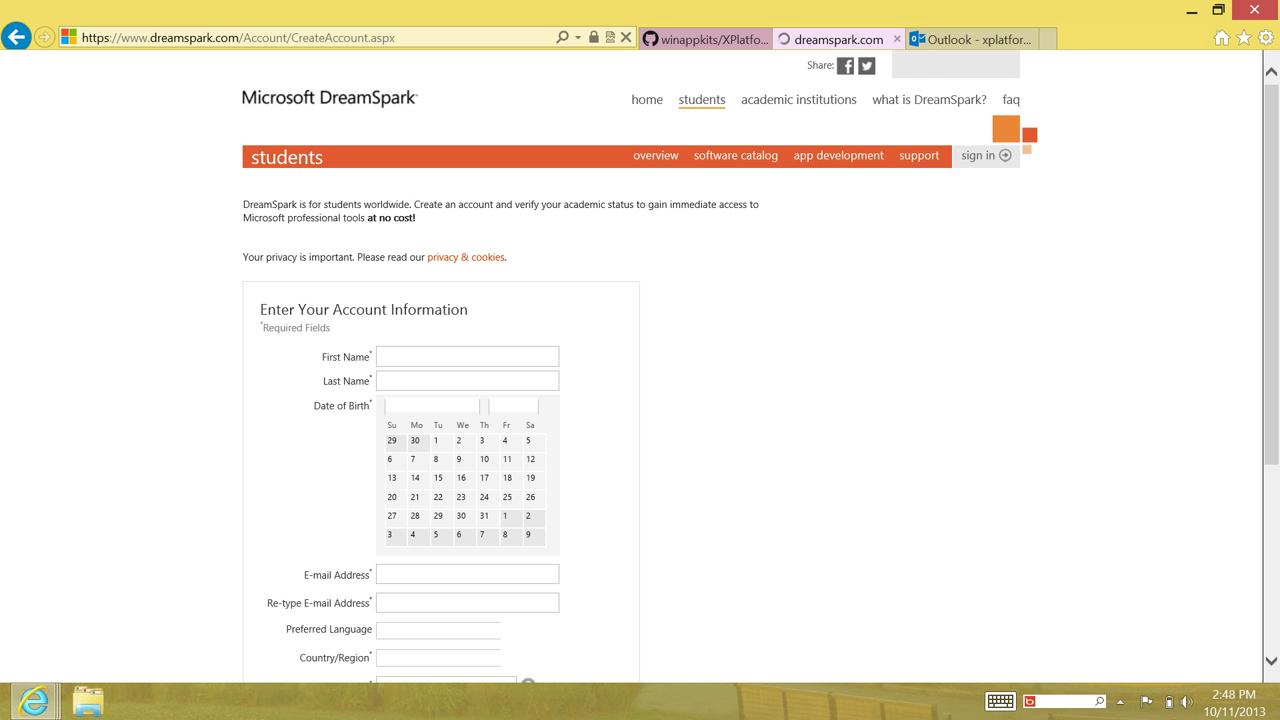
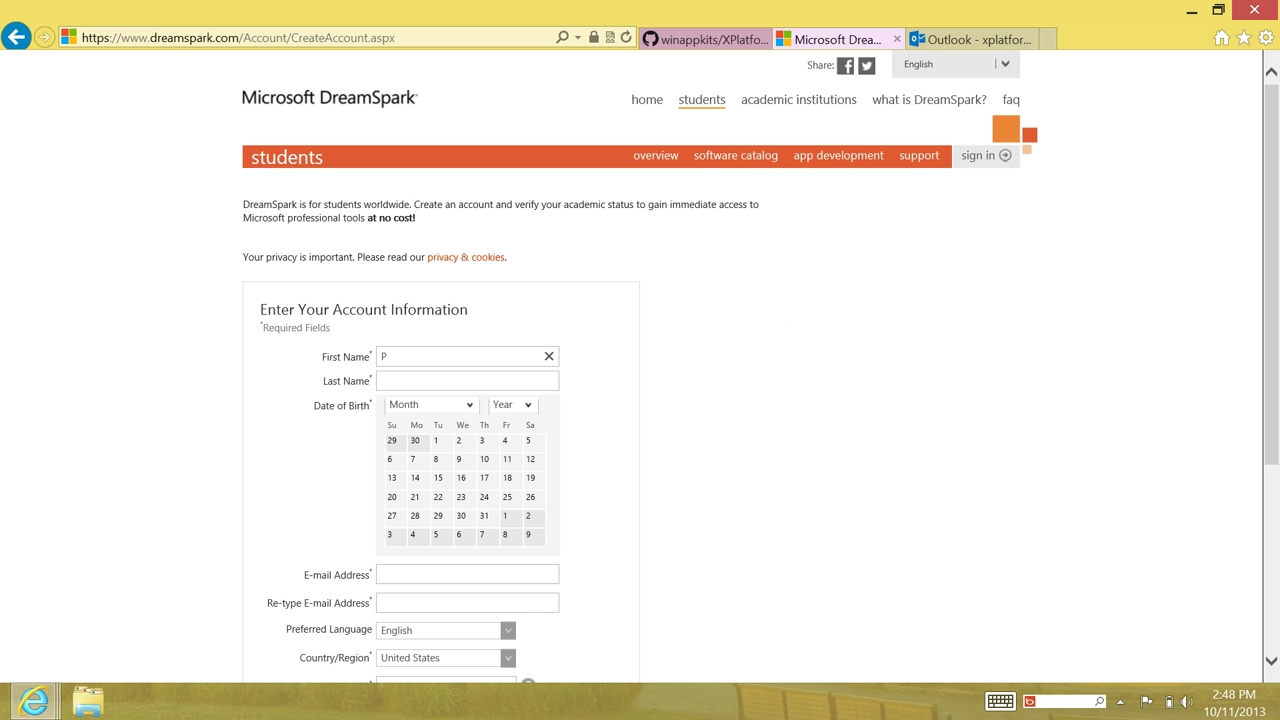
key("ctrl+shift+Left")
key("ctrl+c")
key("BackSpace")
key("Tab")
key("ctrl+v")
Set the birth month to September and the birth year to 1984.
key("Tab")
key("alt+Down")
key("Down")
key("Down")
key("Down")
key("Down")
key("Down")
key("Down")
key("Down")
key("Down")
key("Down")
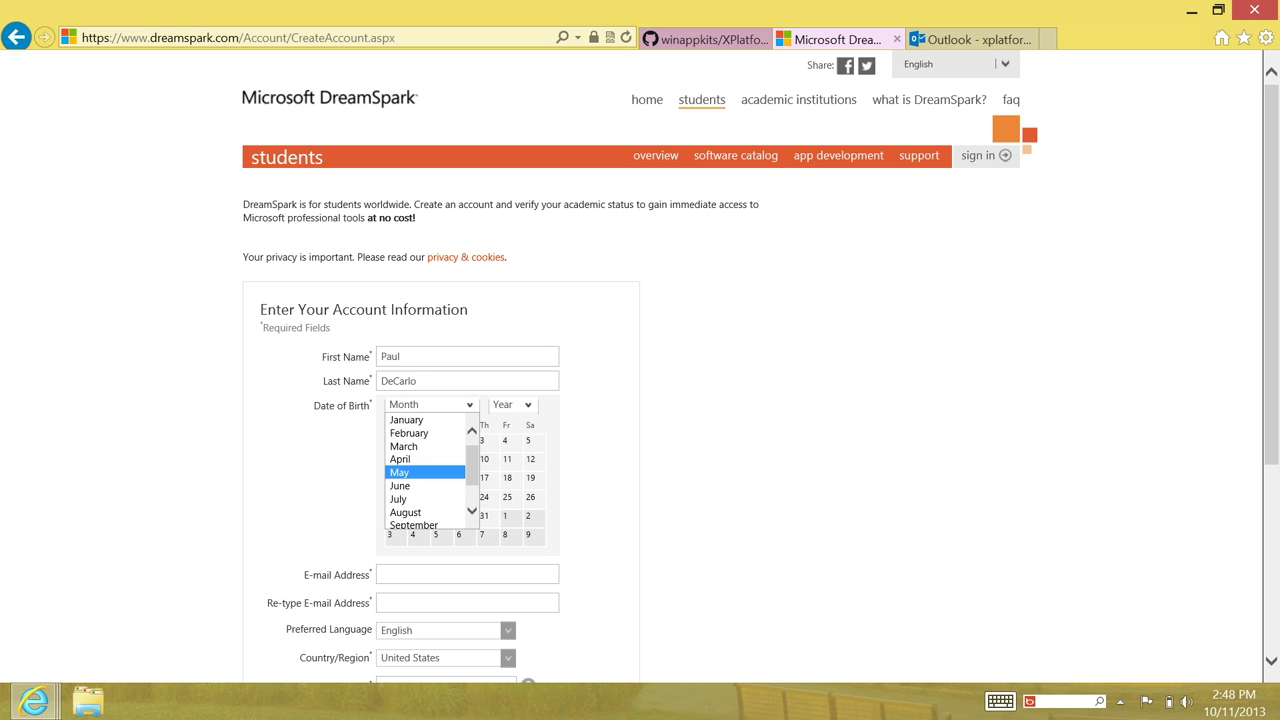
key("Return")
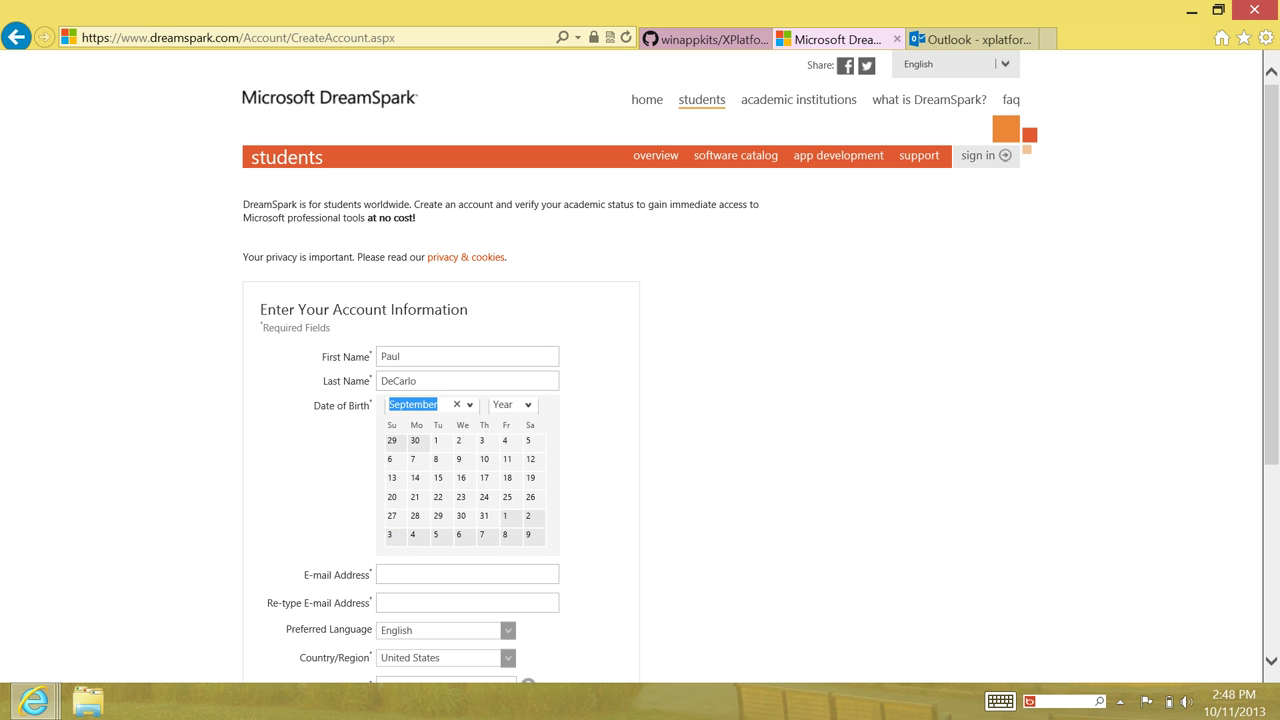
left_click(528, 405)
scroll(488, 498, "down", 1)
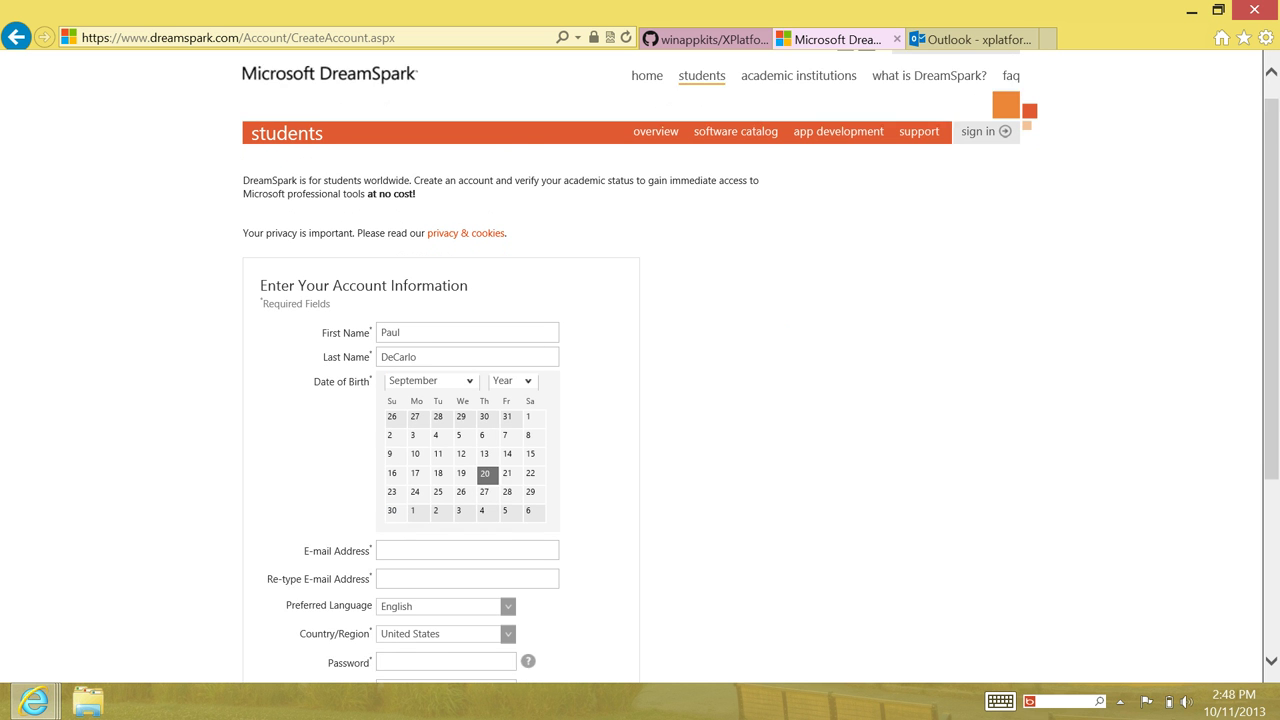
left_click(526, 310)
scroll(510, 375, "down", 20)
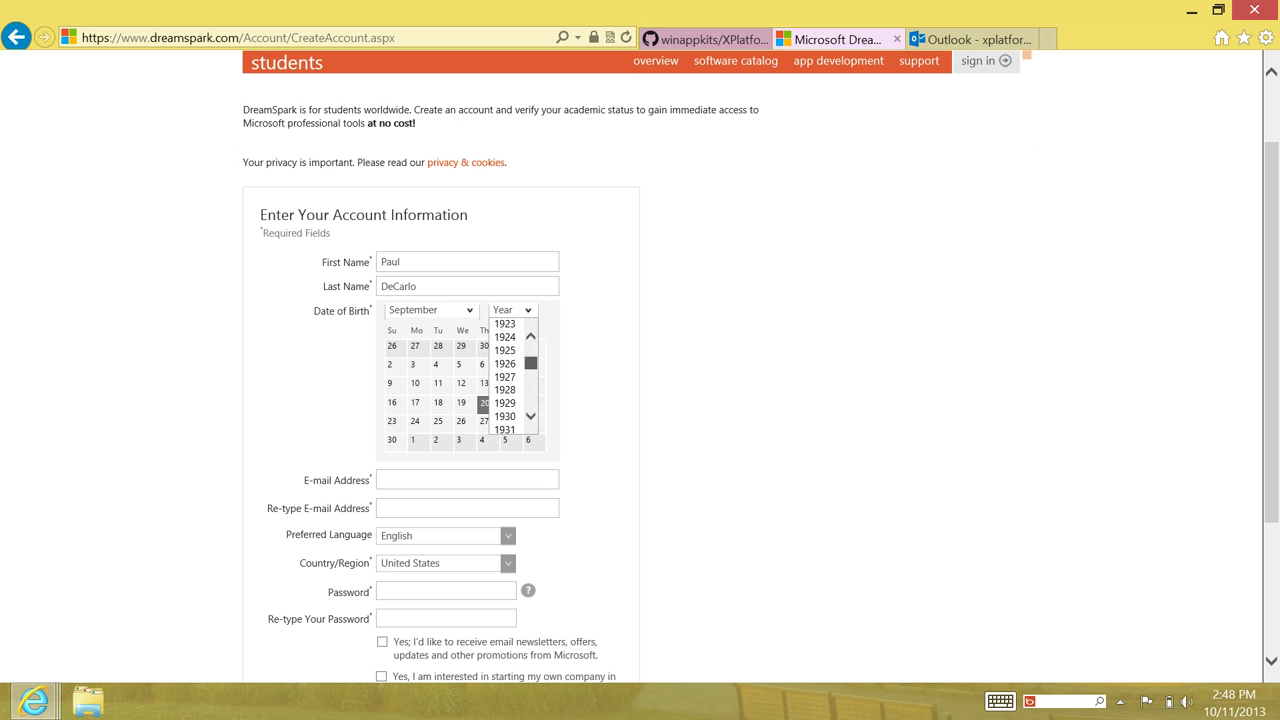
scroll(510, 375, "down", 5)
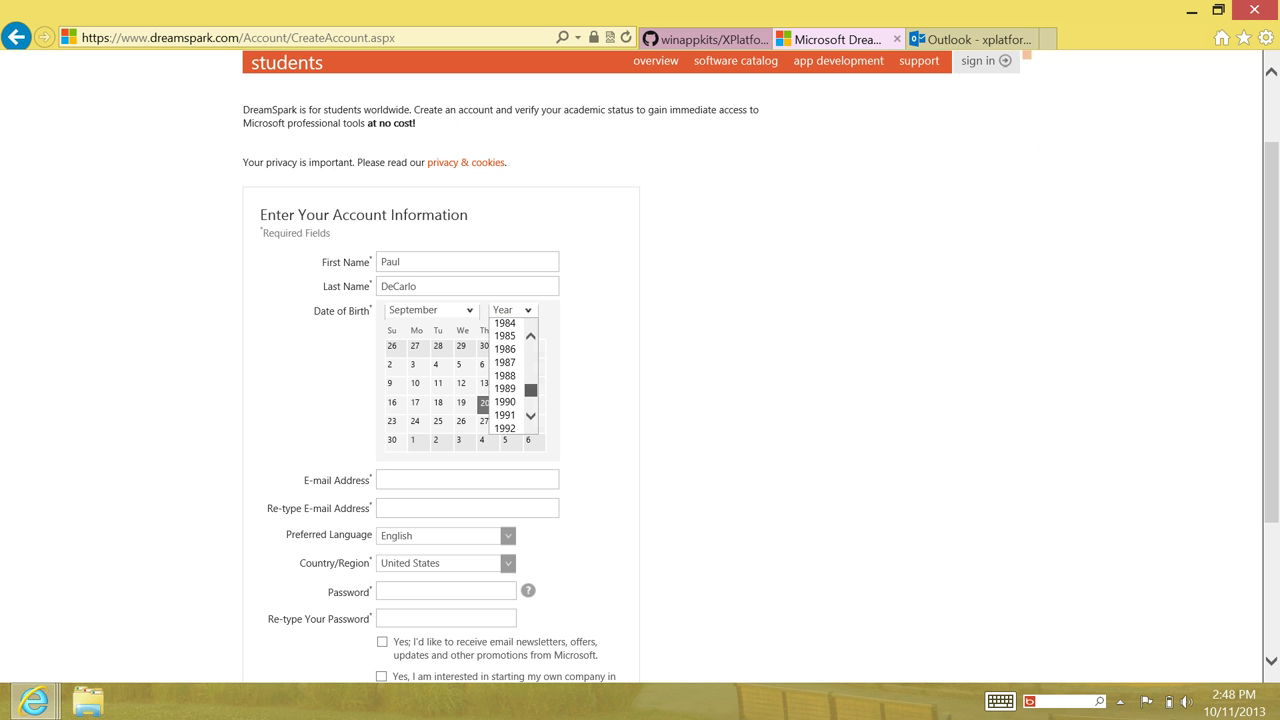
left_click_drag(531, 390, 531, 389)
left_click(506, 342)
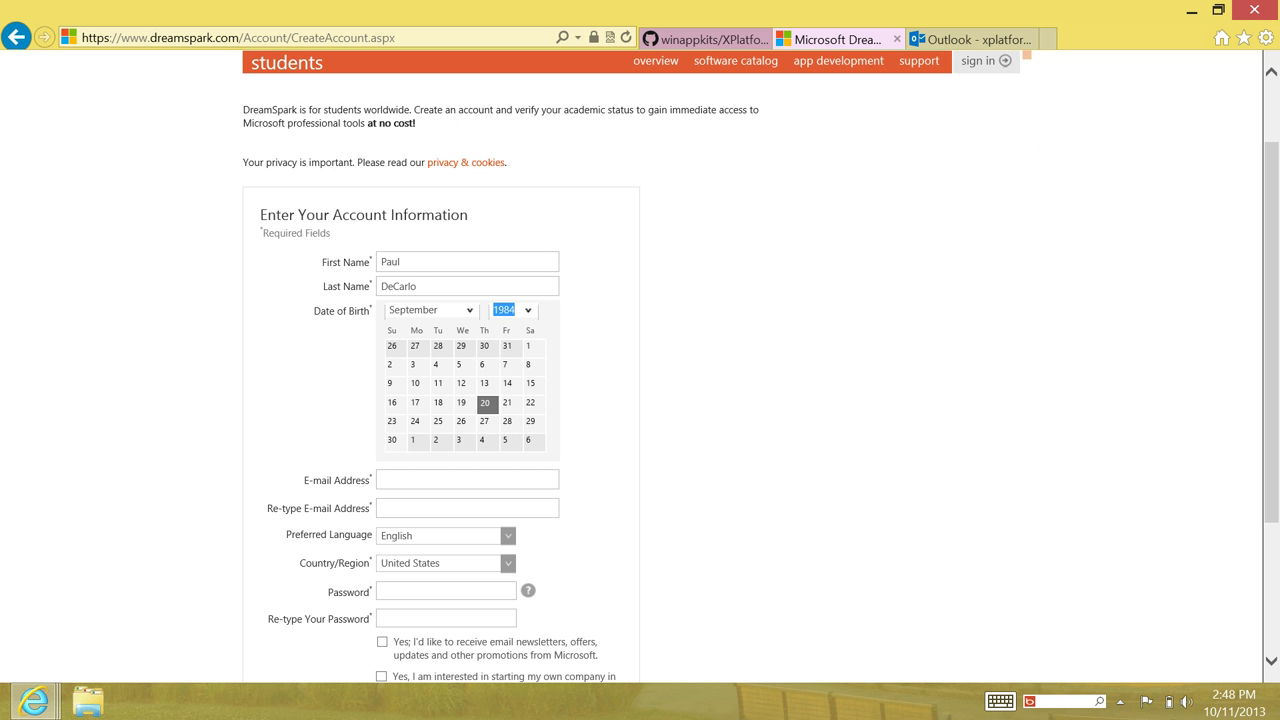
Enter the new outlook.com e-mail address and paste it into the confirmation field.
left_click(487, 404)
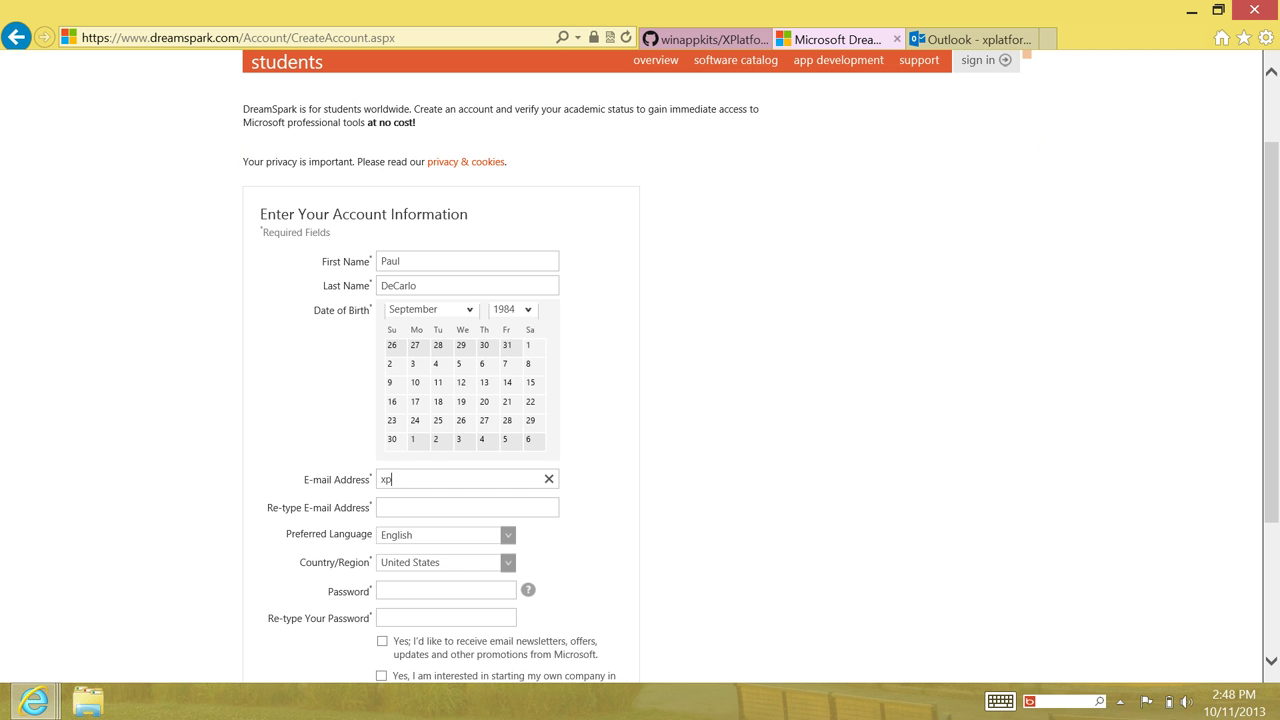
key("ctrl+a")
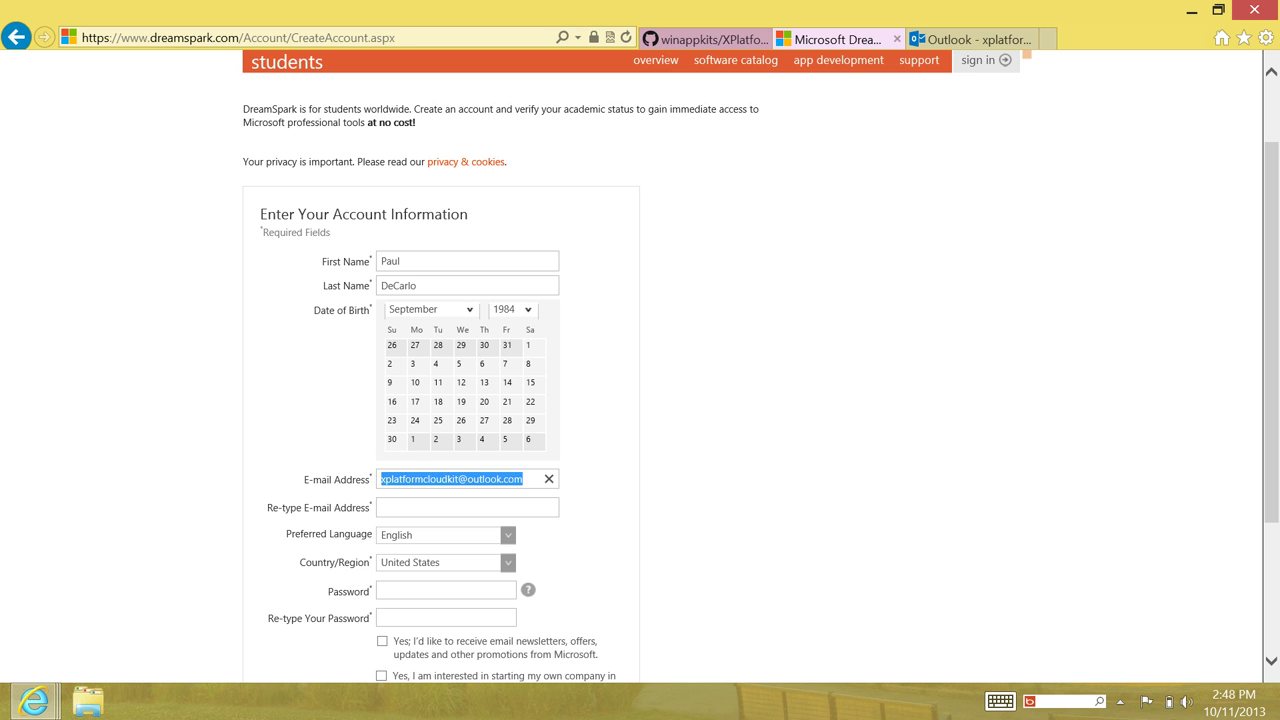
key("ctrl+c")
key("Tab")
key("ctrl+v")
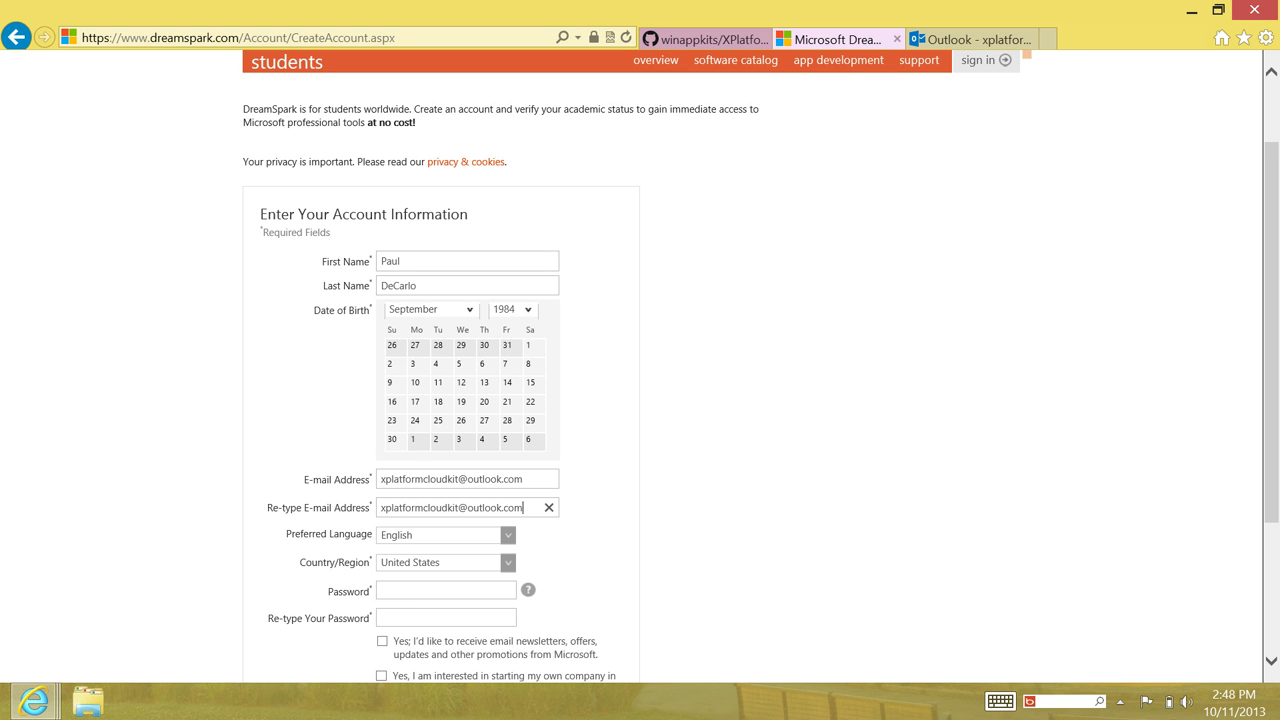
Enter and confirm the password, submit the form, then pick a birth day to fix the error.
left_click(440, 590)
type("••••••••")
key("Tab")
type("••••••••")
scroll(640, 400, "down", 1)
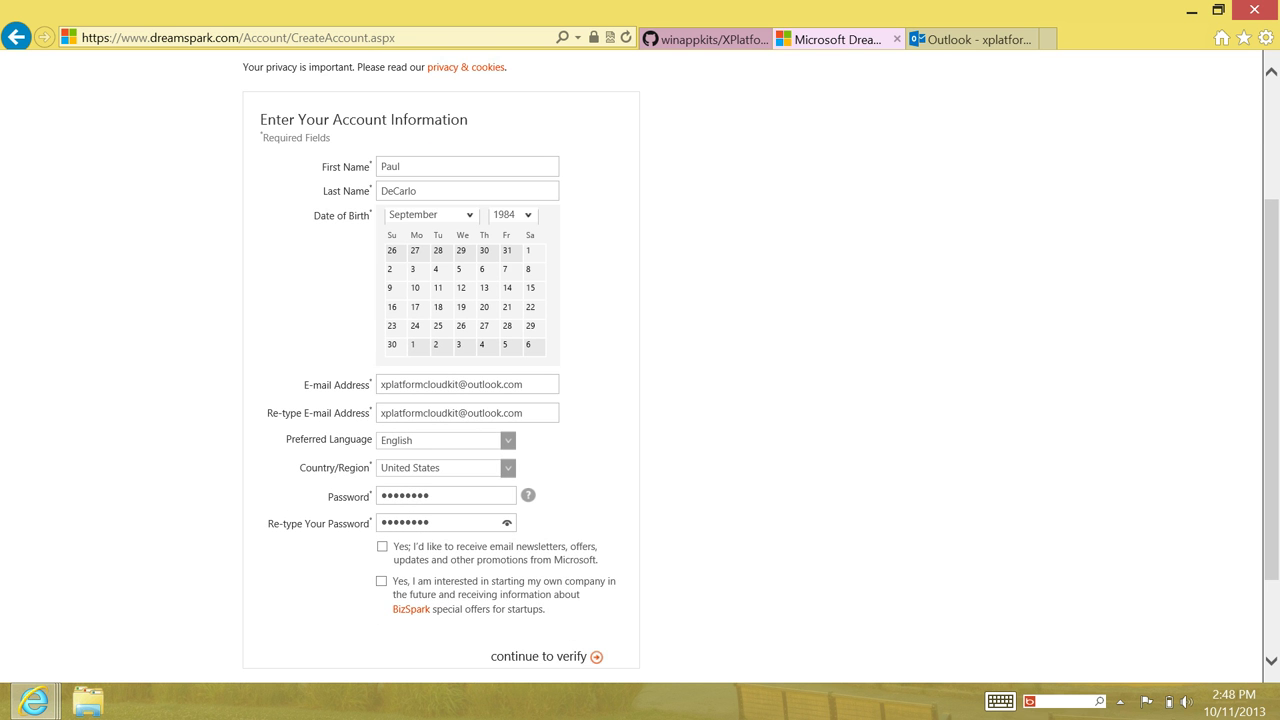
key("Return")
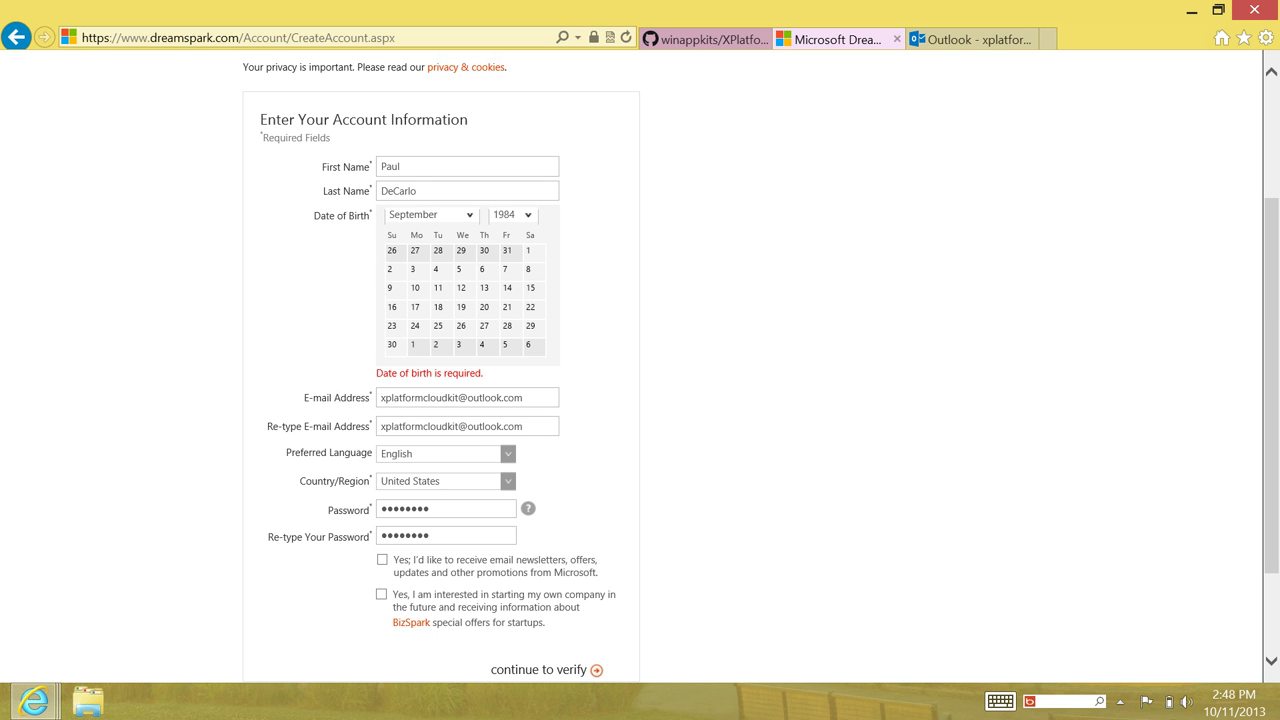
left_click(547, 670)
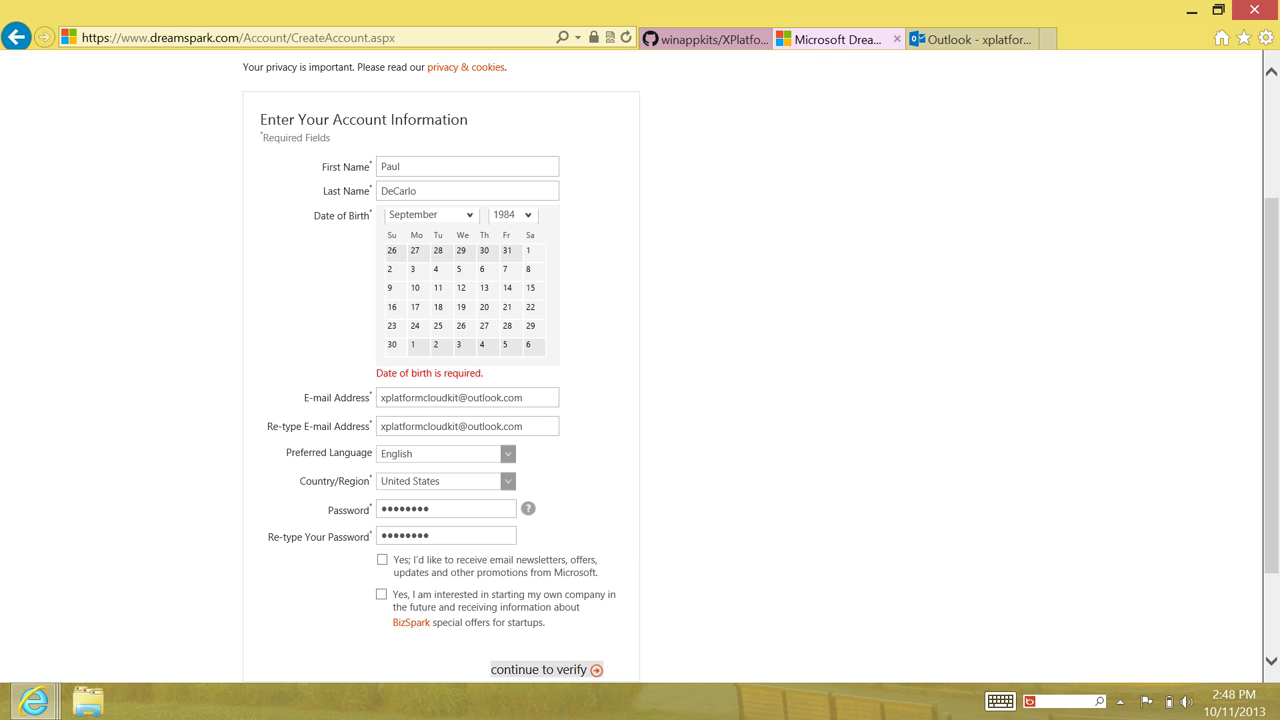
Submit the account, choose school verification with University of Houston, then select verification by code.
left_click(547, 656)
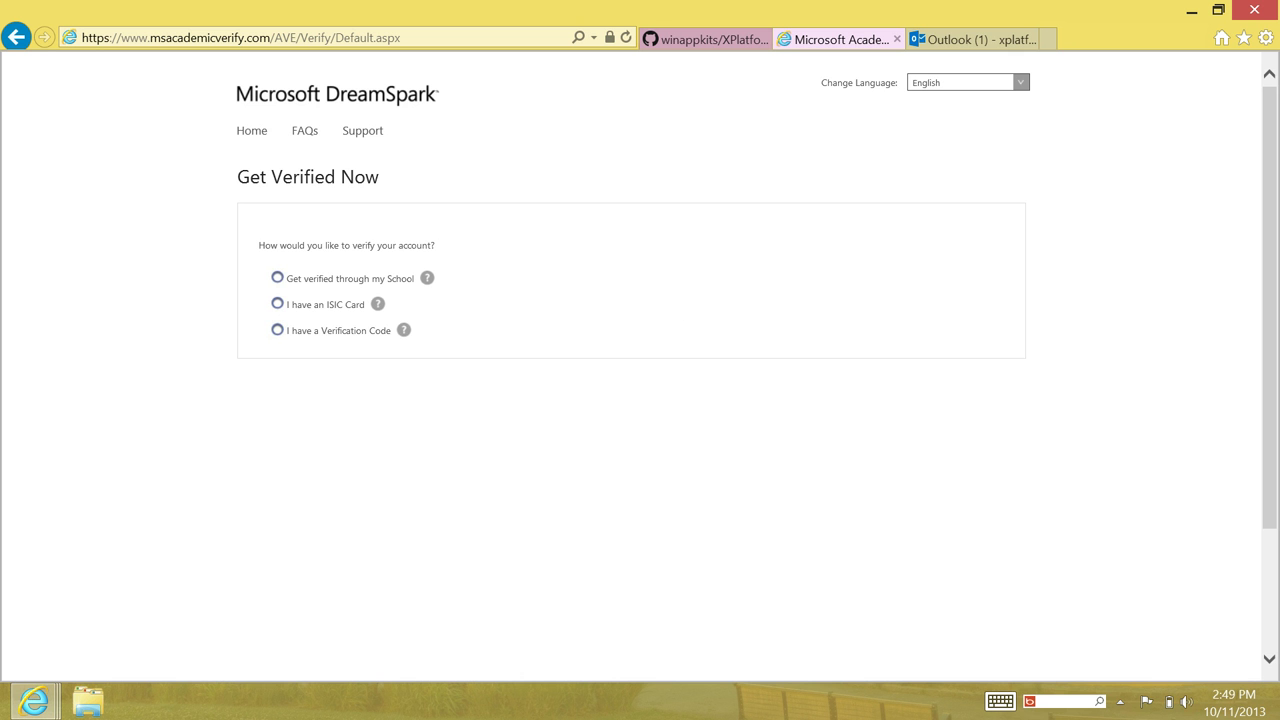
left_click(278, 278)
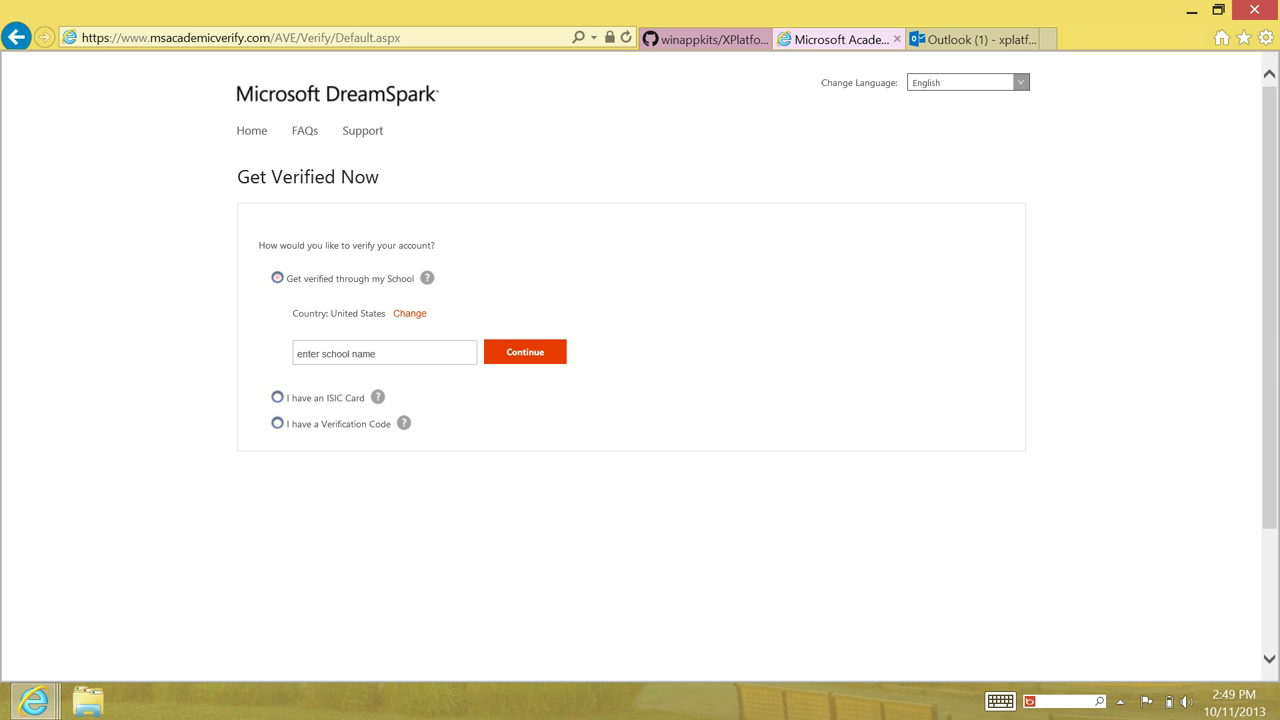
left_click(384, 353)
type("university of houston")
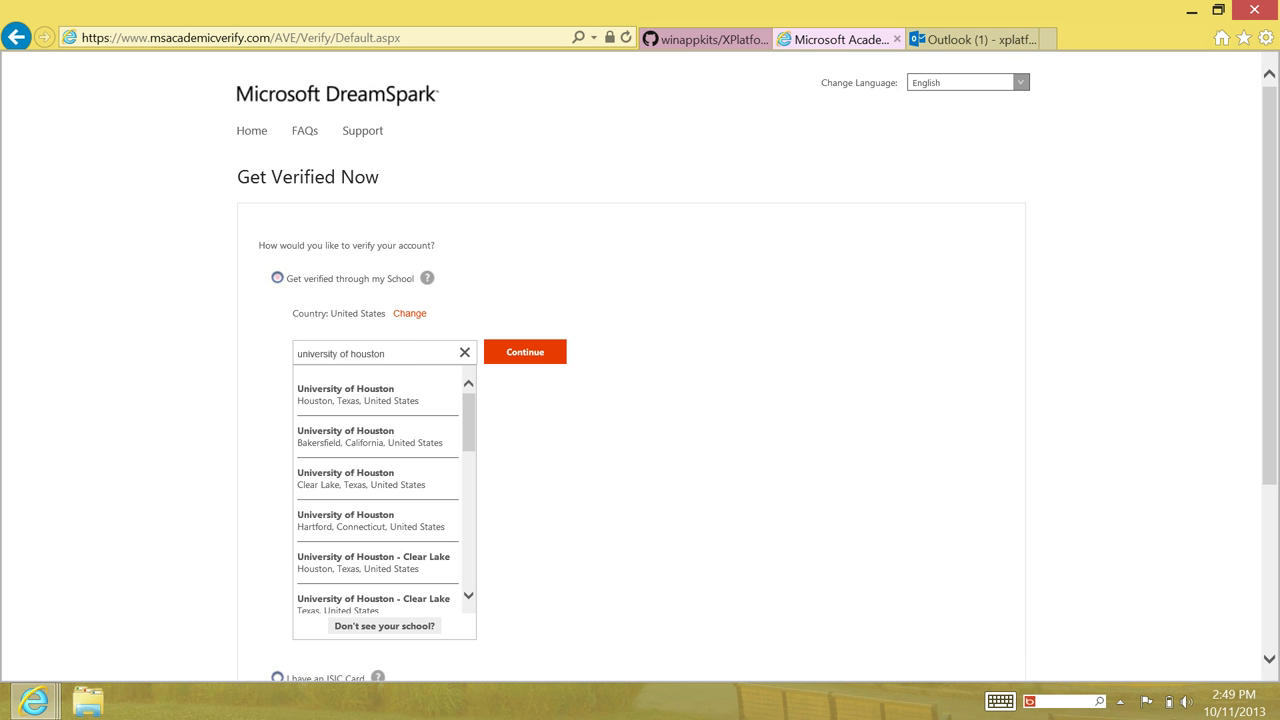
left_click(377, 394)
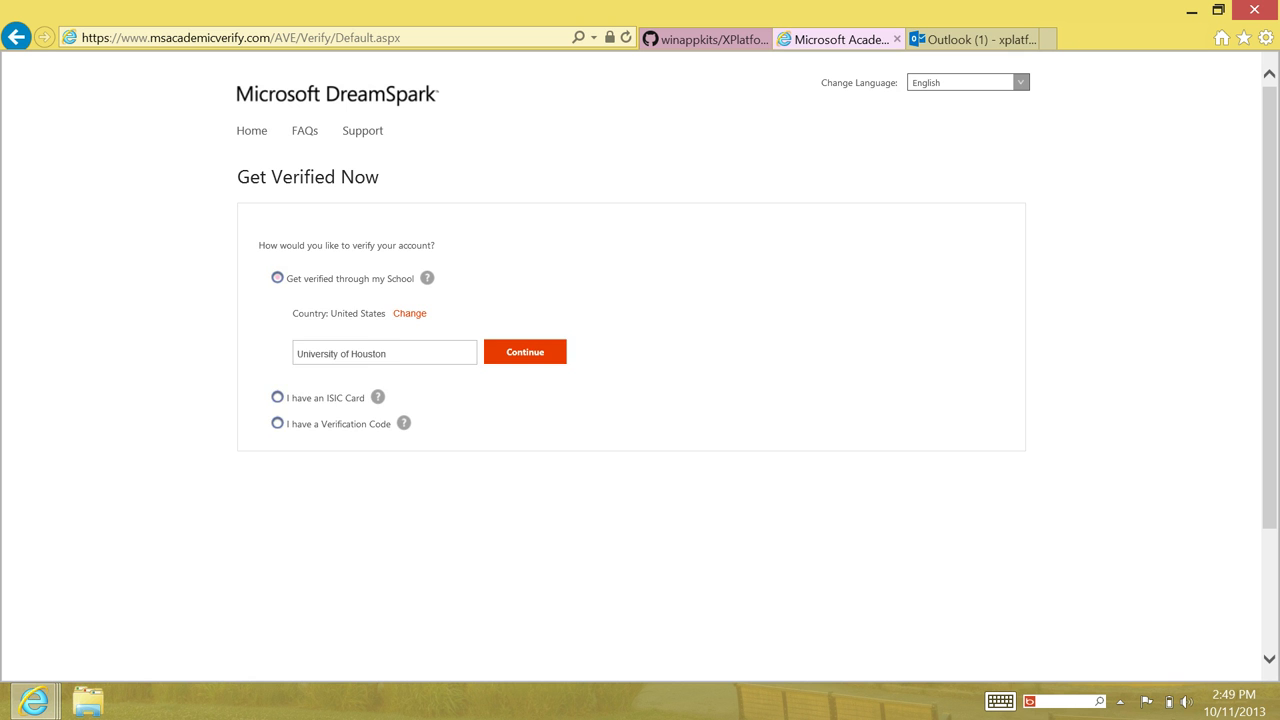
left_click(278, 423)
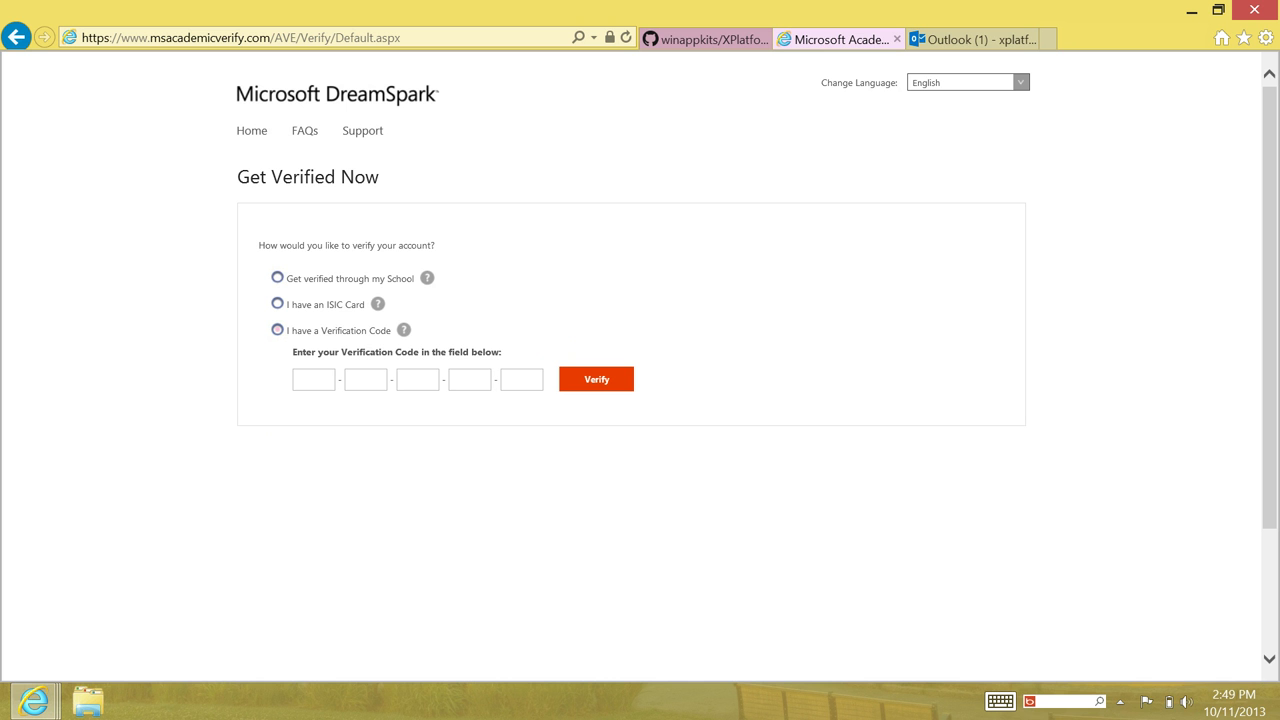
Enter the verification code into the five boxes, fix the third group's typo, and submit.
left_click(426, 380)
key("BackSpace")
key("Right")
key("Return")
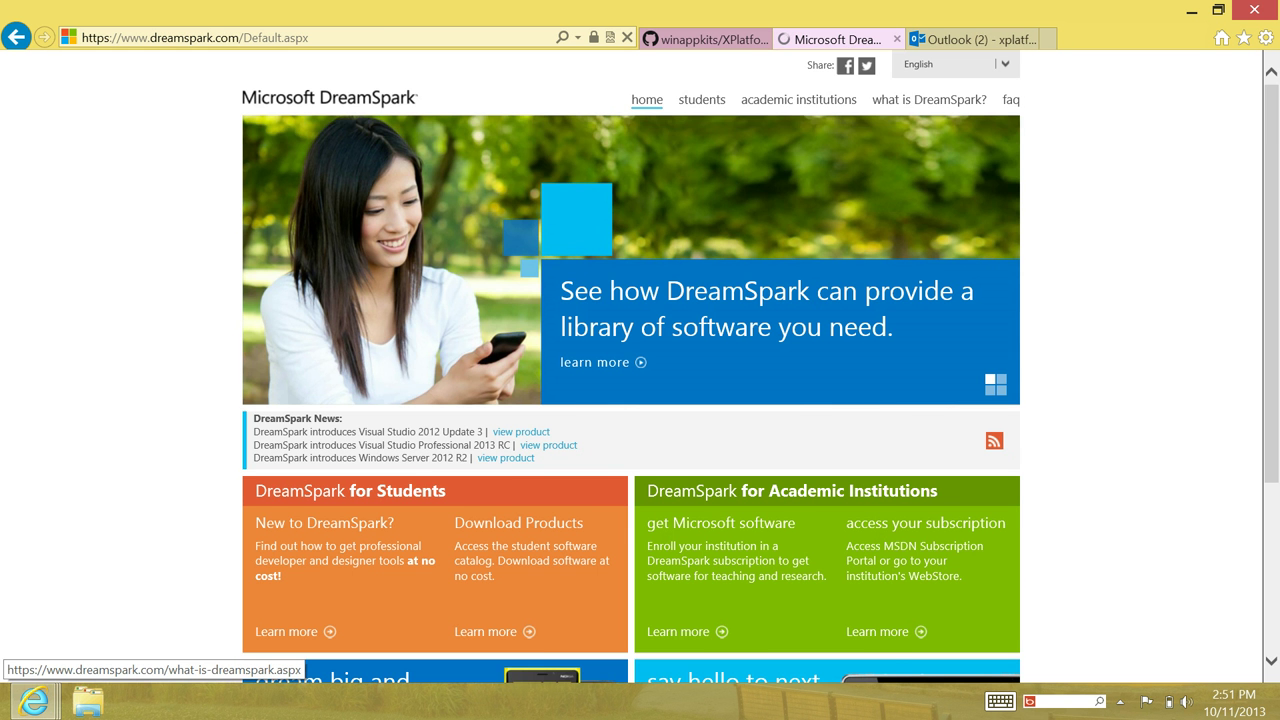
Reopen the Visual Studio Professional 2012 DreamSpark link from GitHub in a new tab, closing the old tab.
scroll(929, 100, "down", 2)
scroll(929, 100, "up", 2)
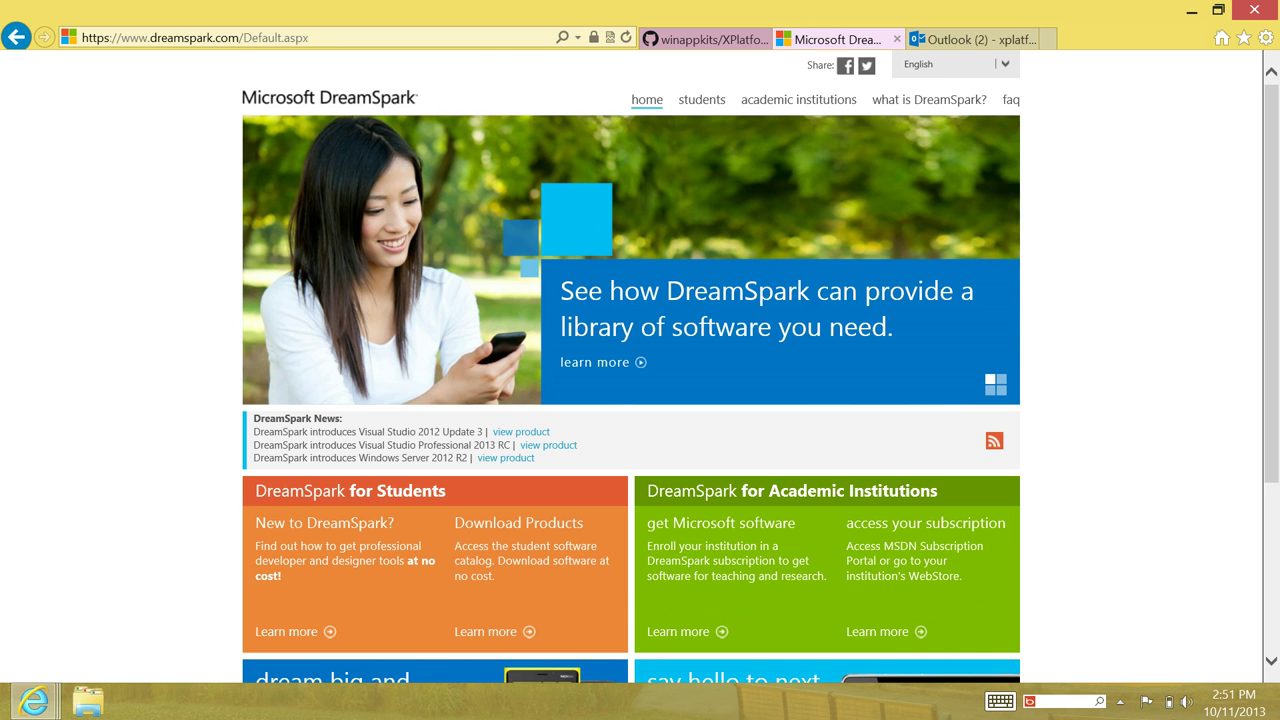
left_click(705, 39)
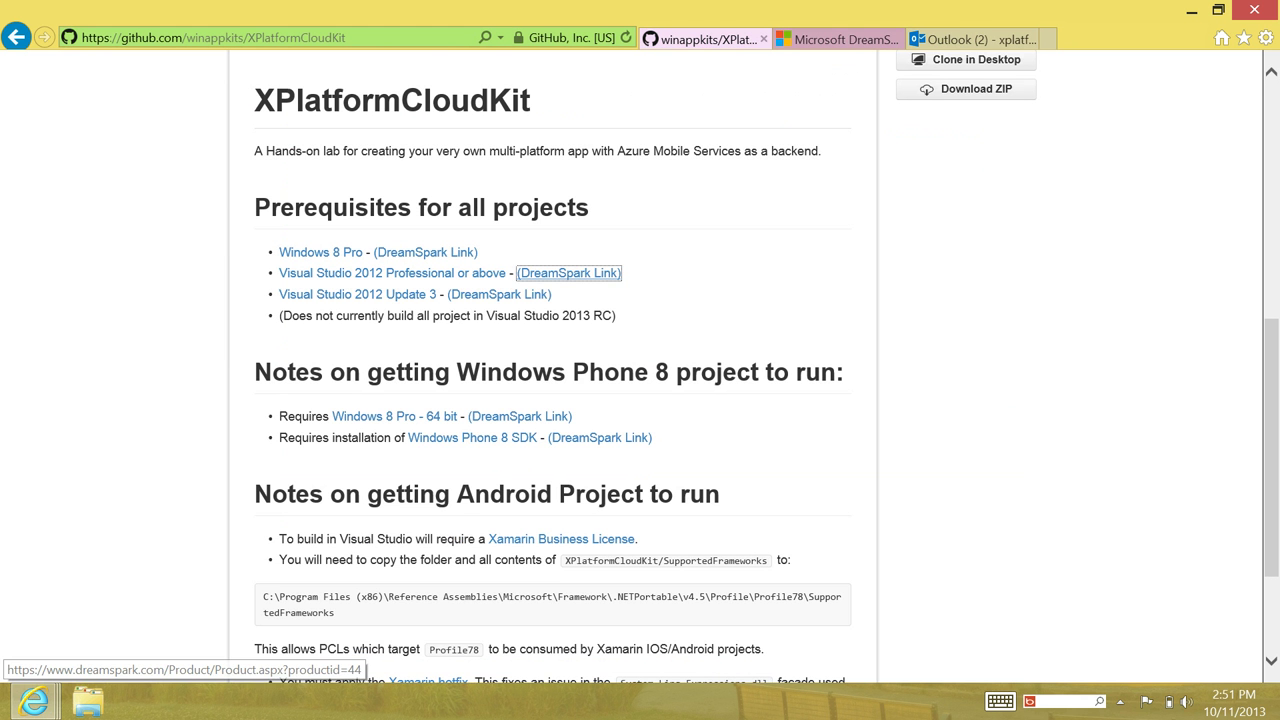
right_click(558, 278)
left_click(446, 310)
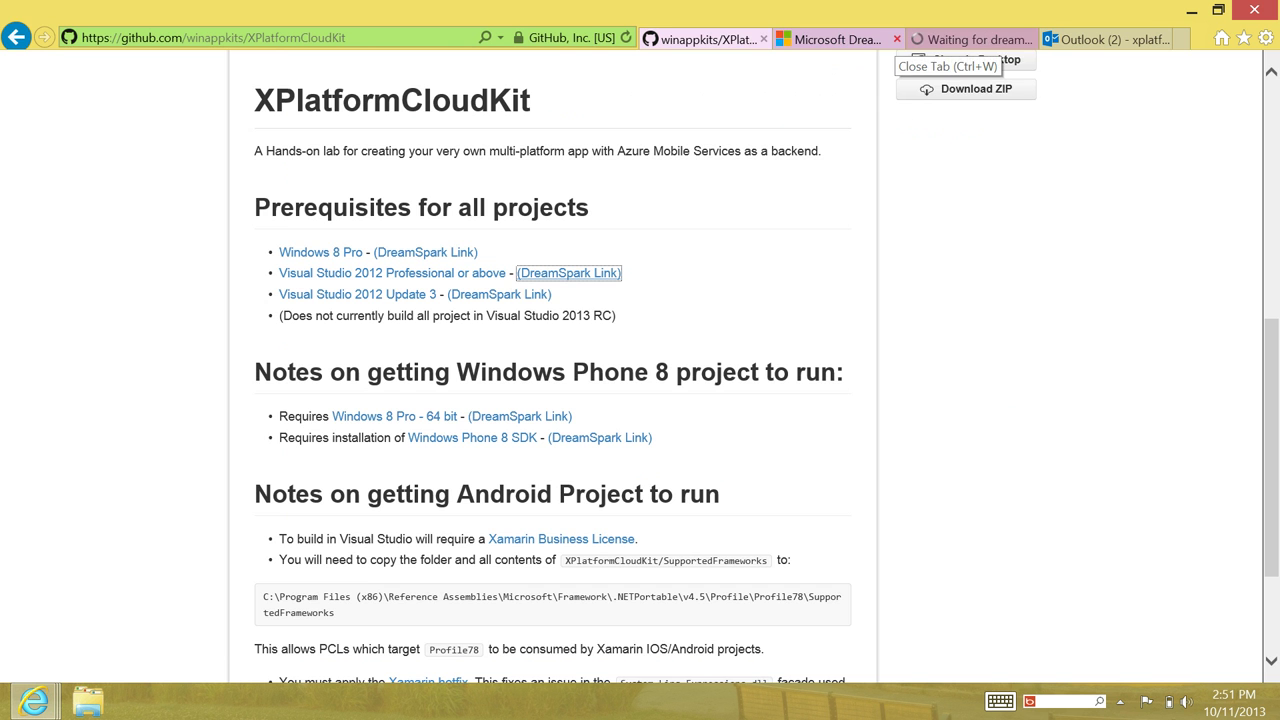
left_click(897, 39)
left_click(843, 39)
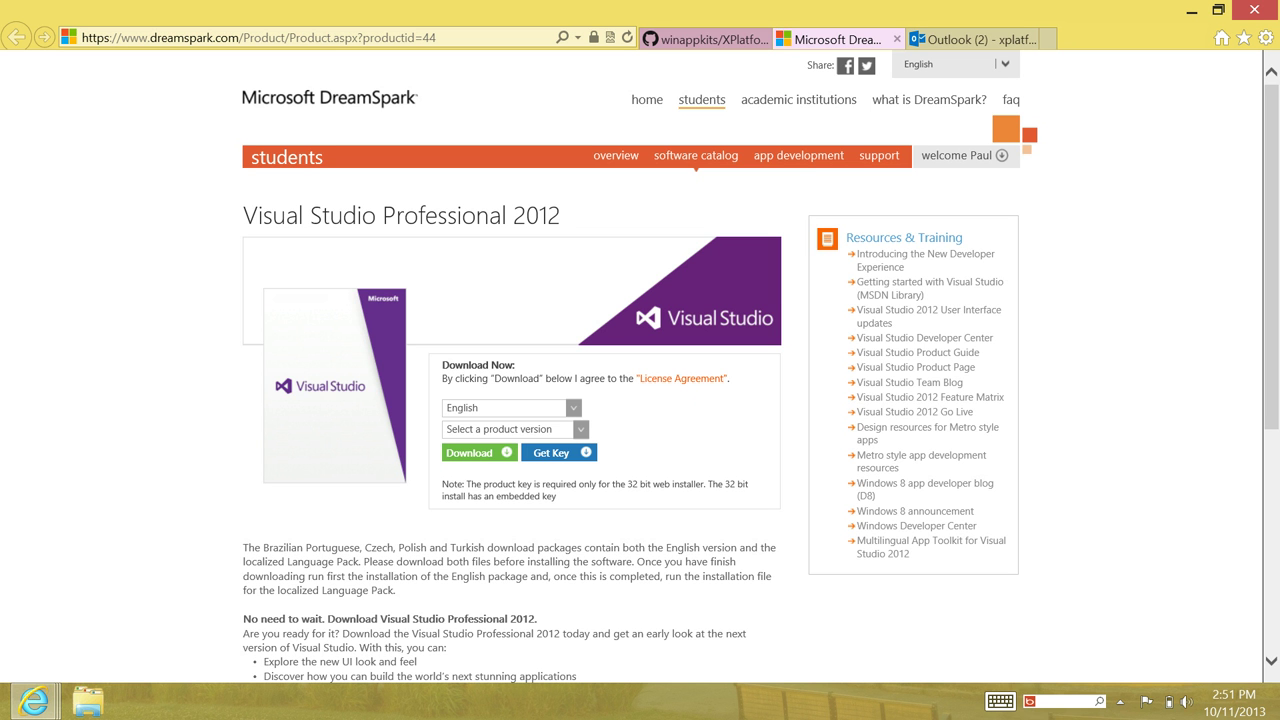
Select the 32-bit Web Installer version of Visual Studio Professional 2012.
left_click(580, 430)
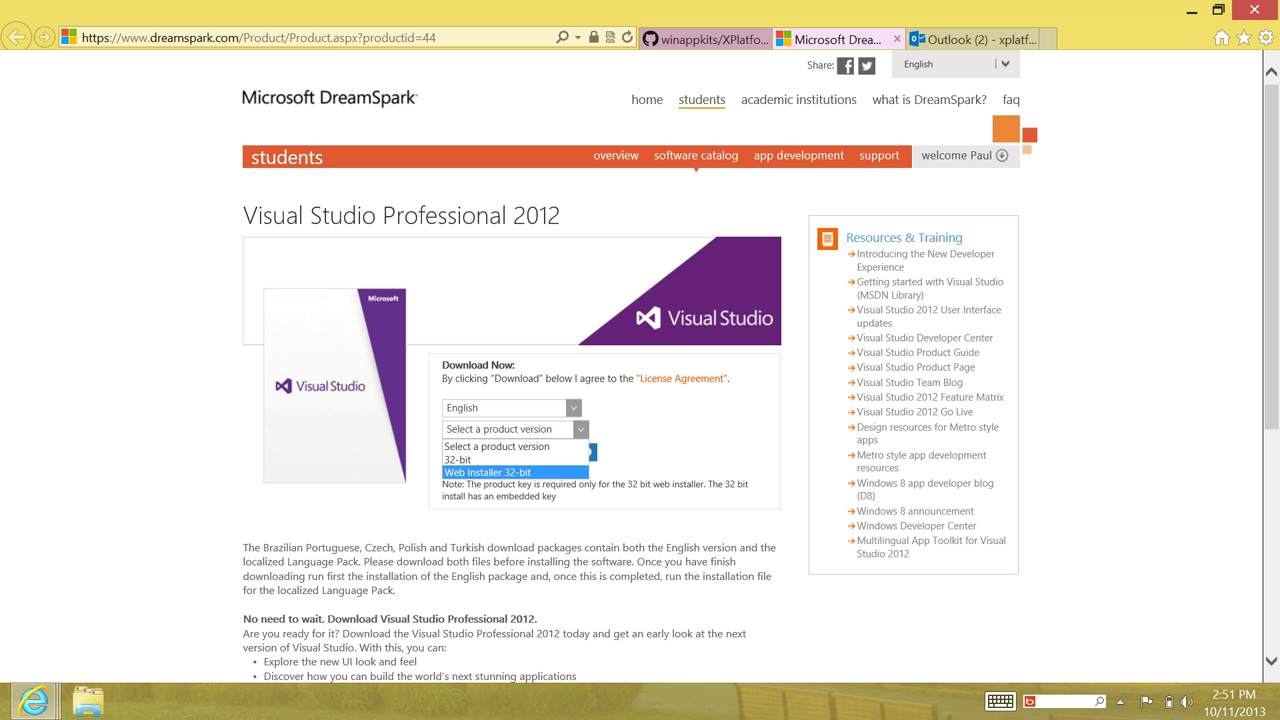
left_click(488, 472)
left_click(480, 453)
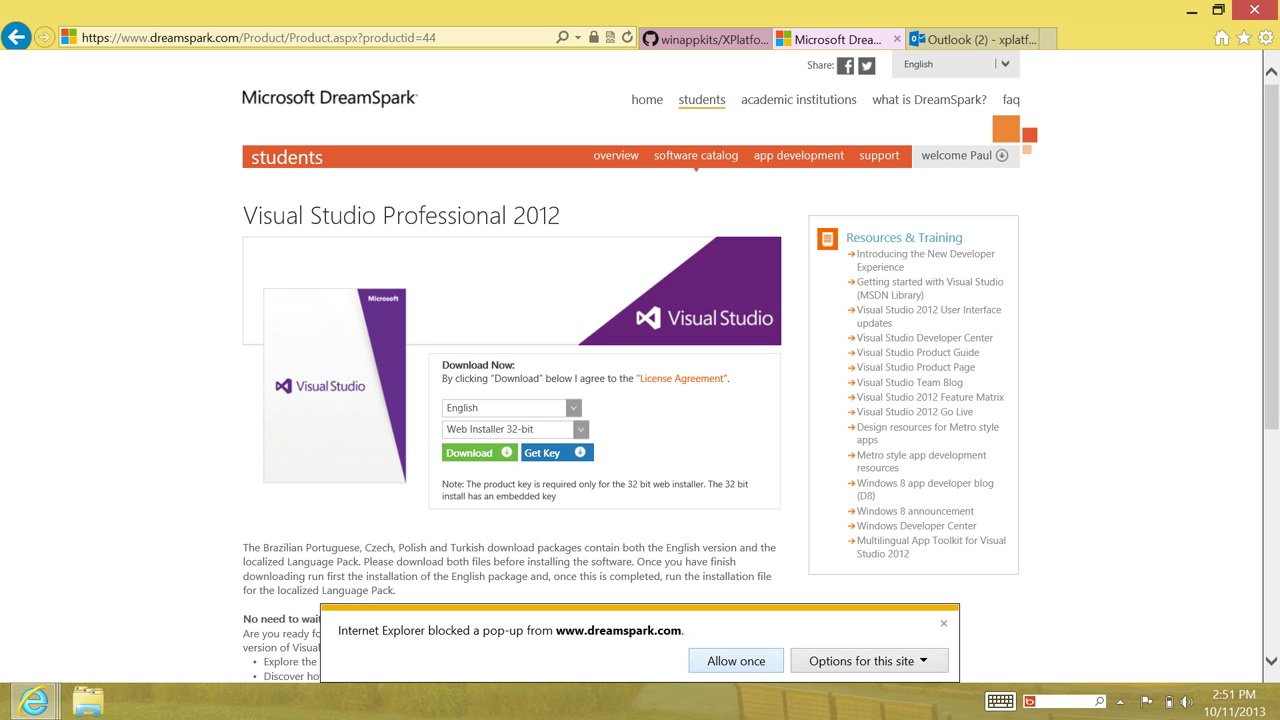
Always allow pop-ups from dreamspark.com and resend the page to open the download steps.
left_click(868, 661)
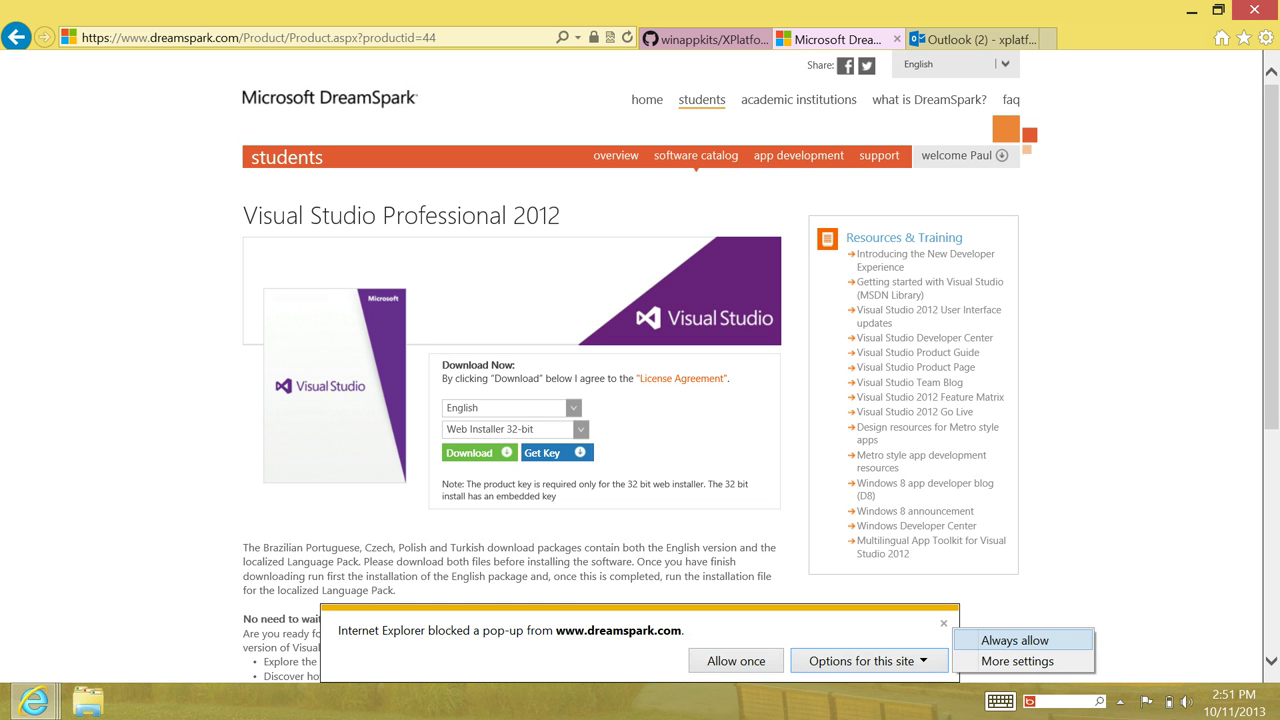
left_click(1014, 640)
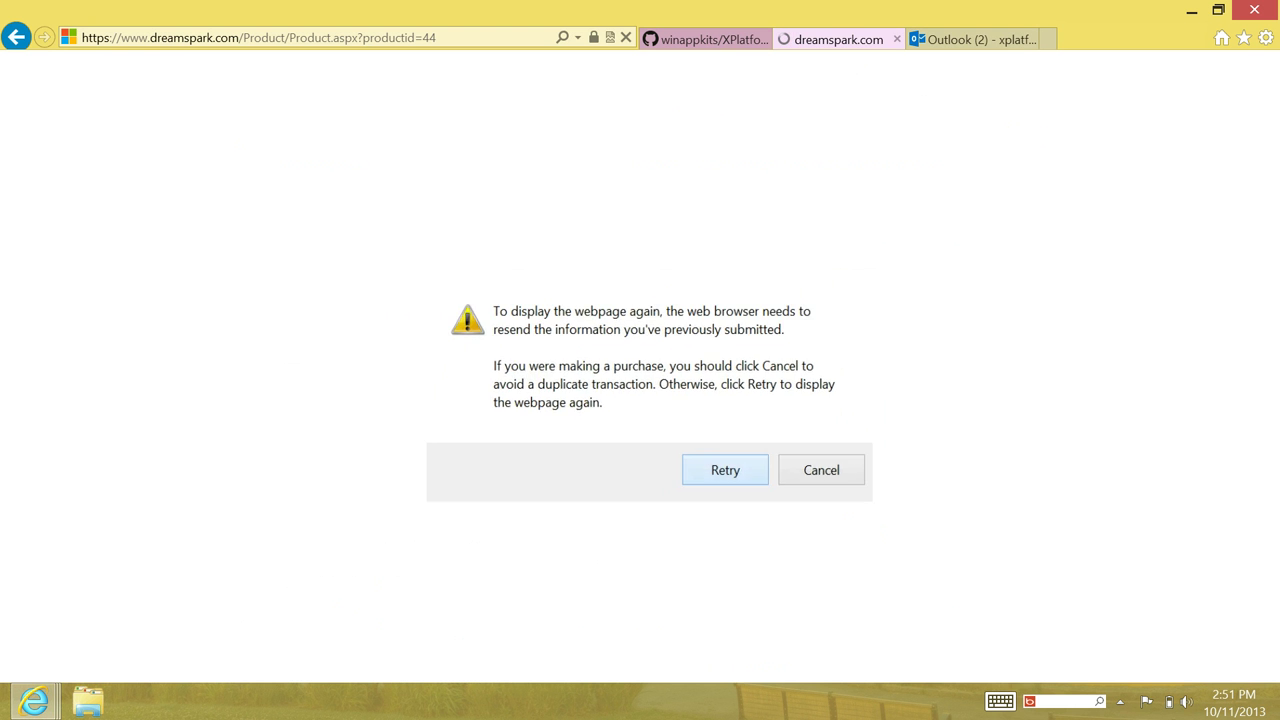
key("Return")
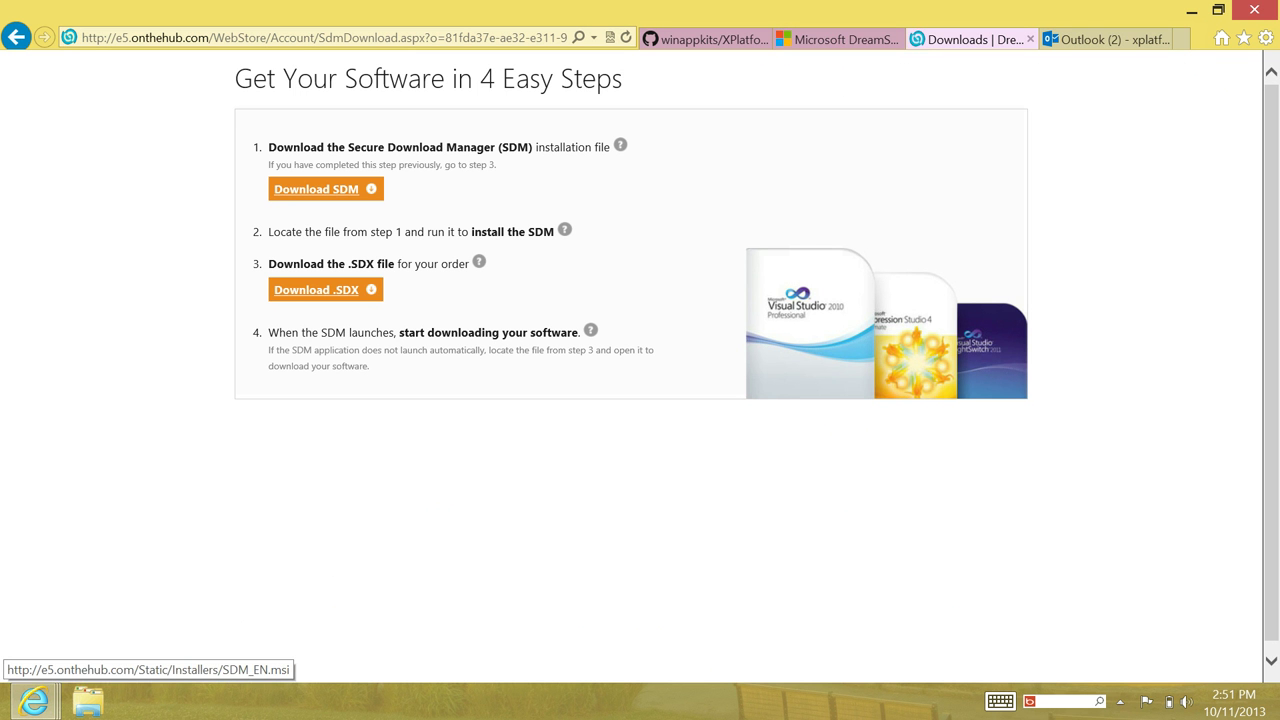
Download and run SDM_EN.msi, accepting the licence and installing into the default folder.
left_click(325, 189)
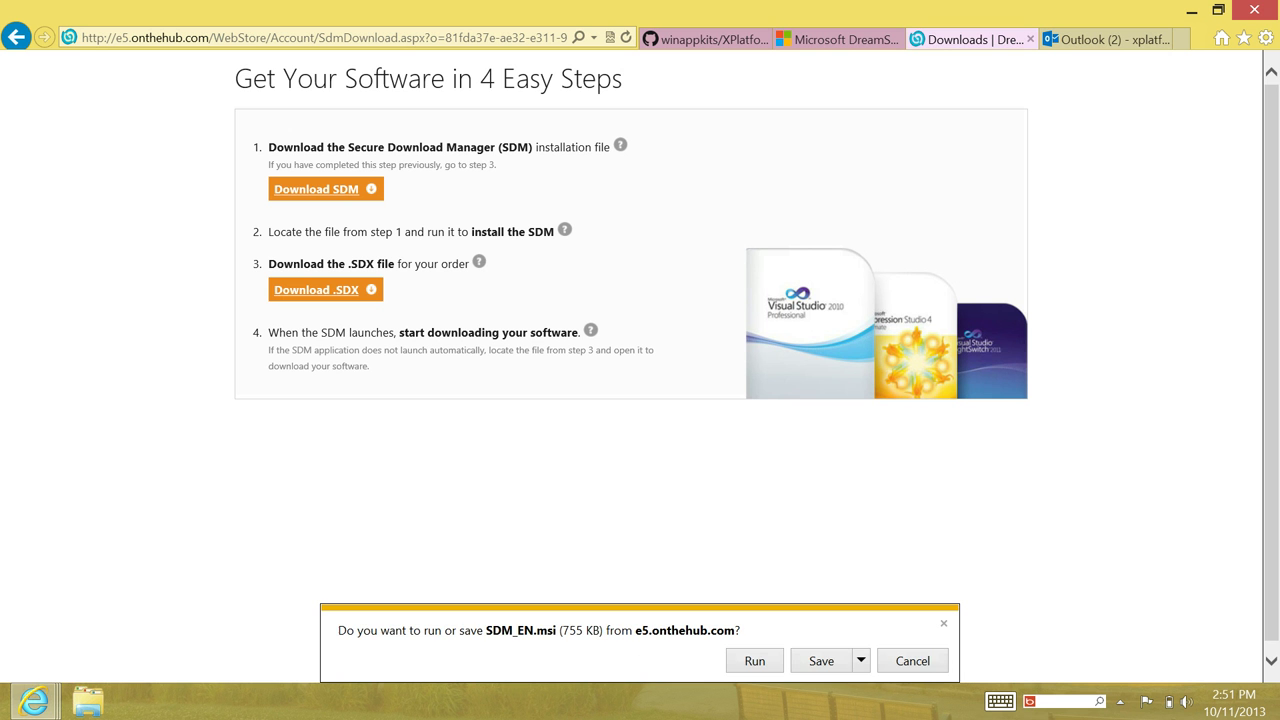
left_click(754, 661)
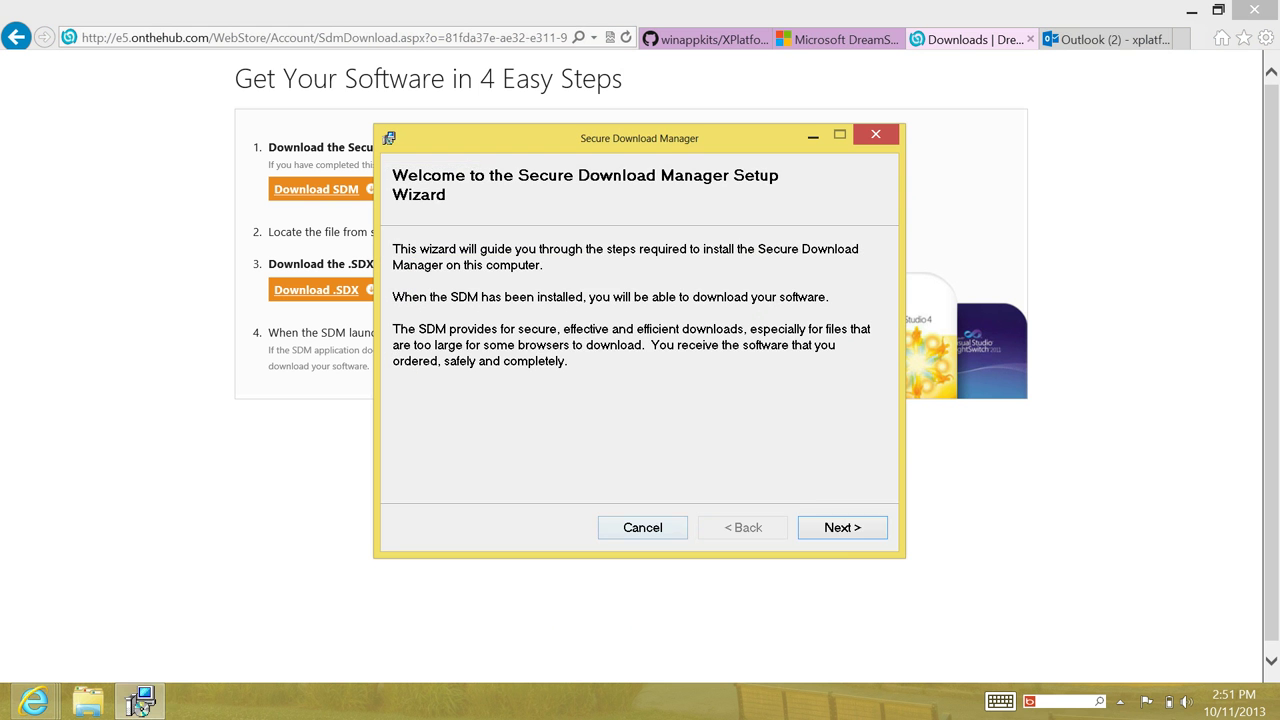
key("Return")
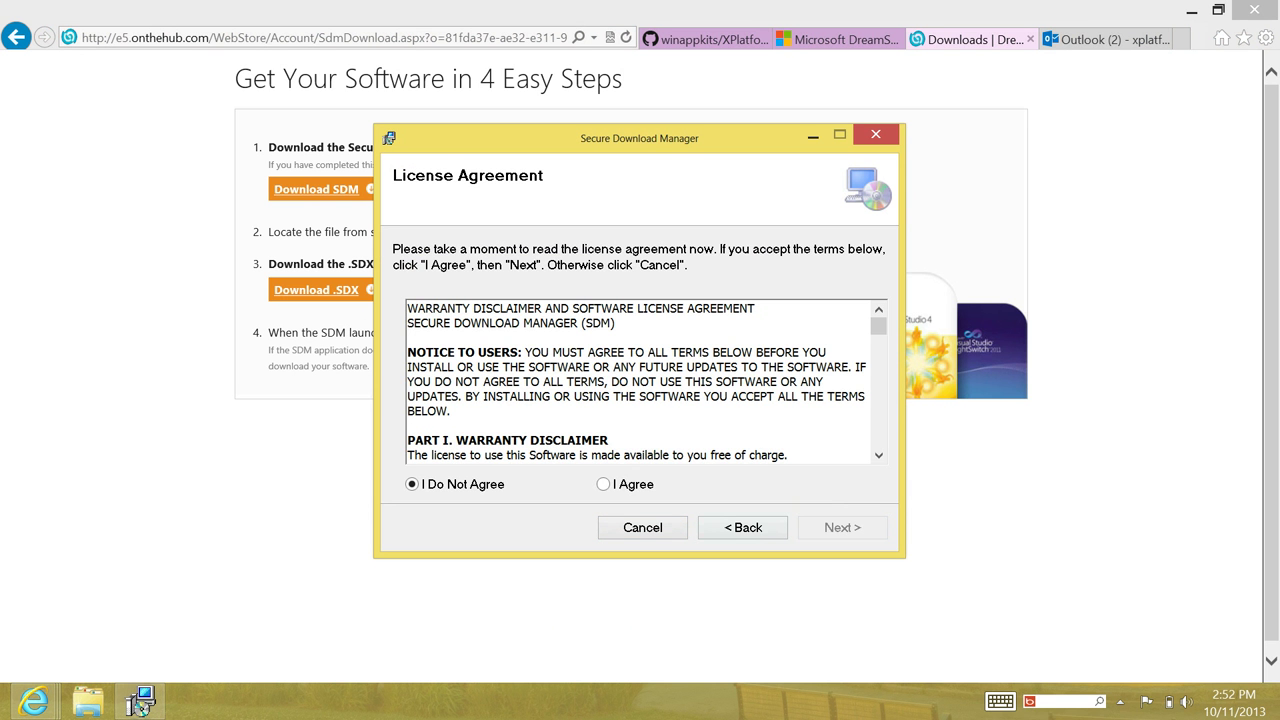
key("alt+a")
key("Return")
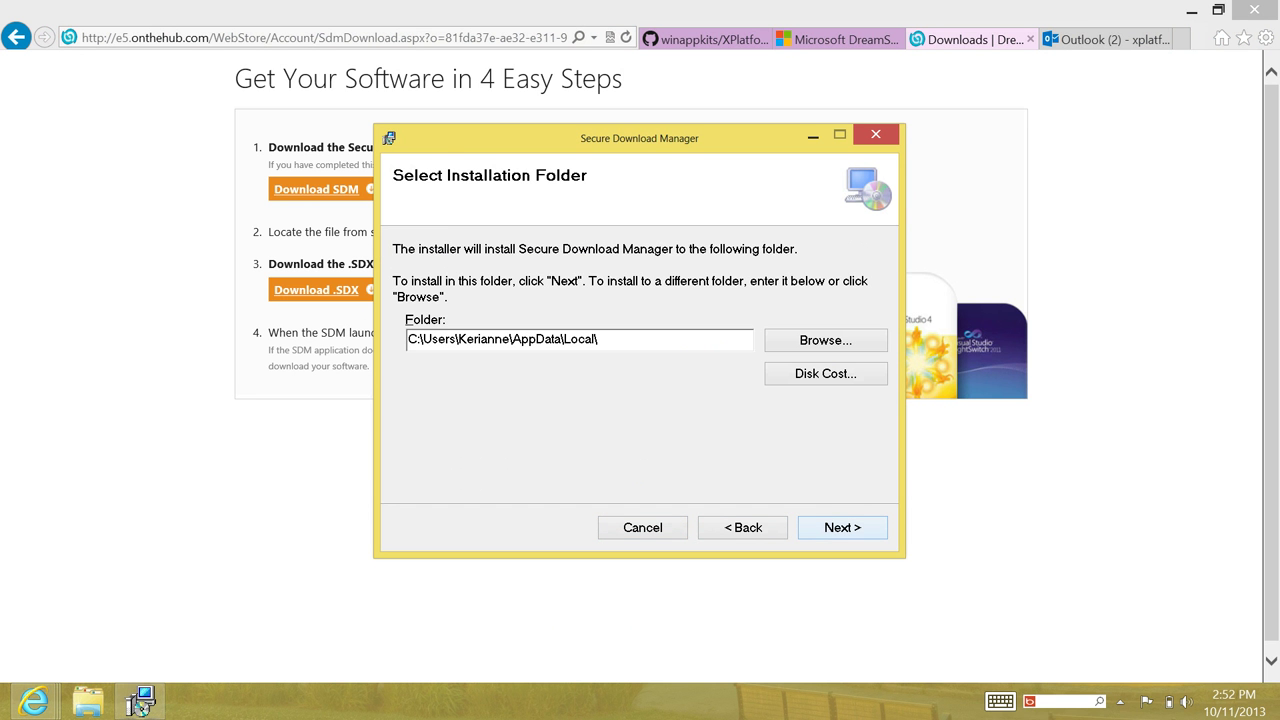
key("Return")
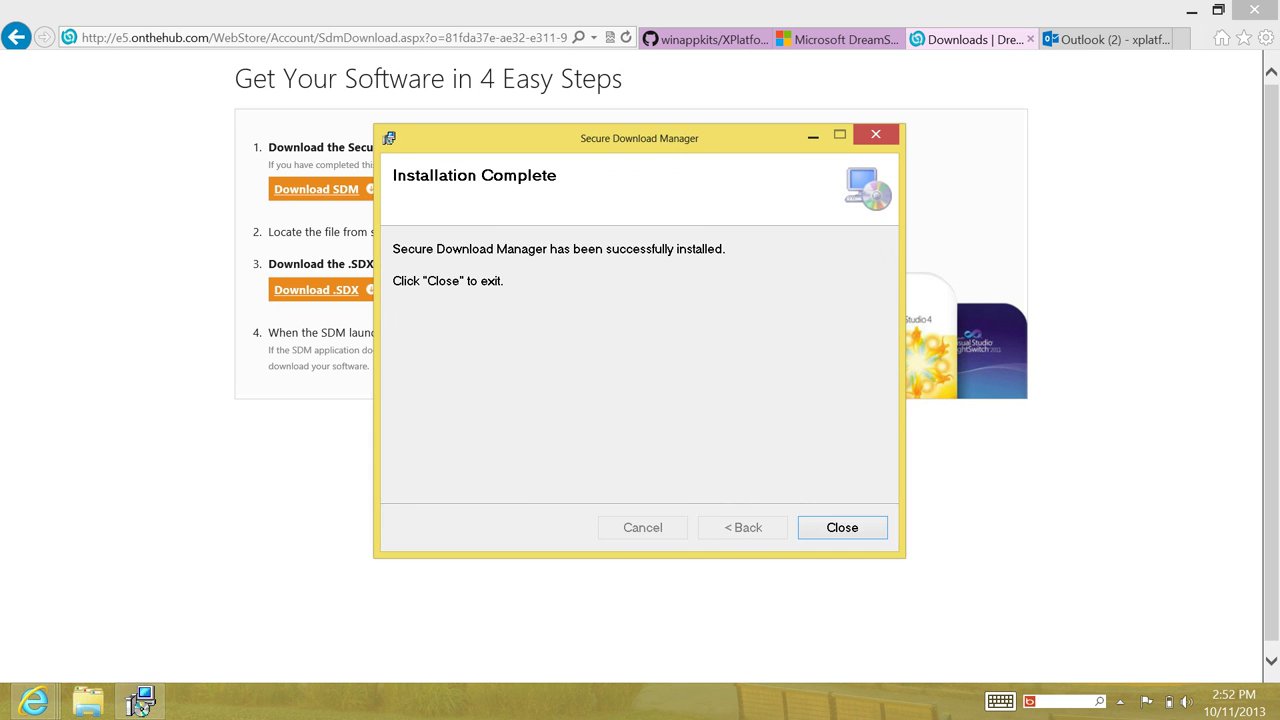
key("Return")
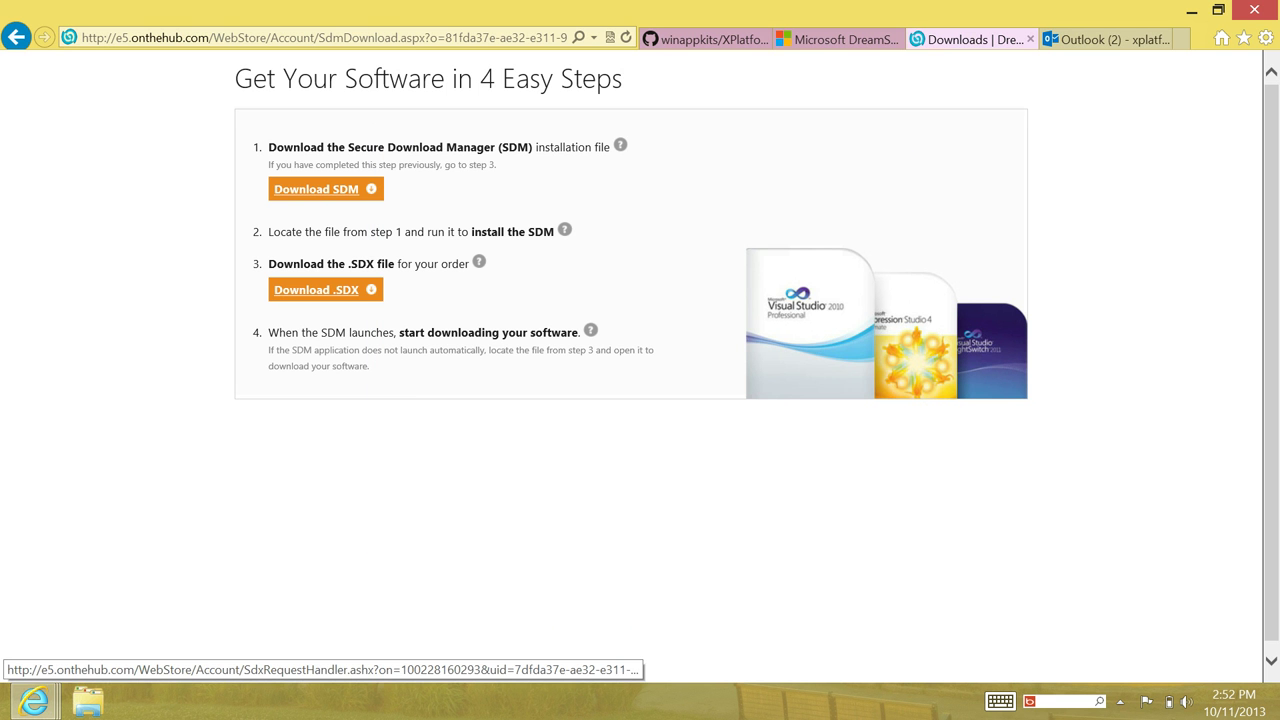
Open the order's .SDX file and download the Update 2 package and the Professional 2012 web installer.
left_click(317, 290)
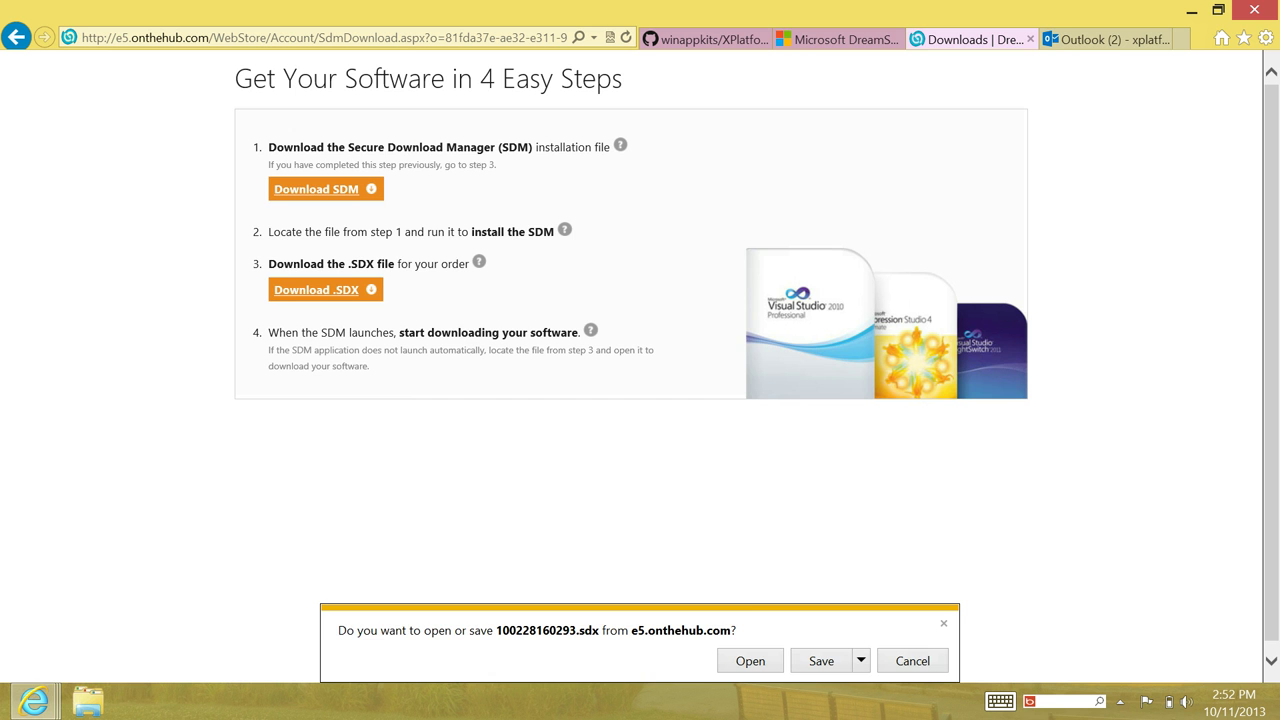
left_click(750, 661)
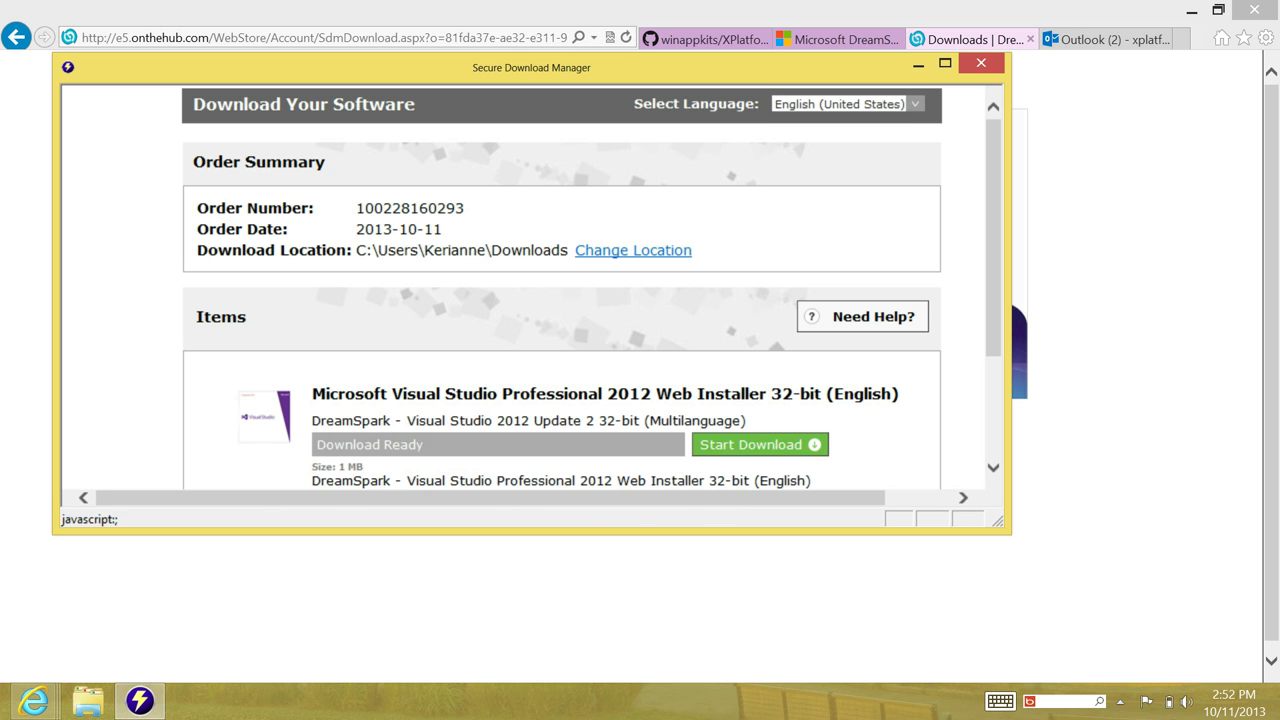
left_click(759, 444)
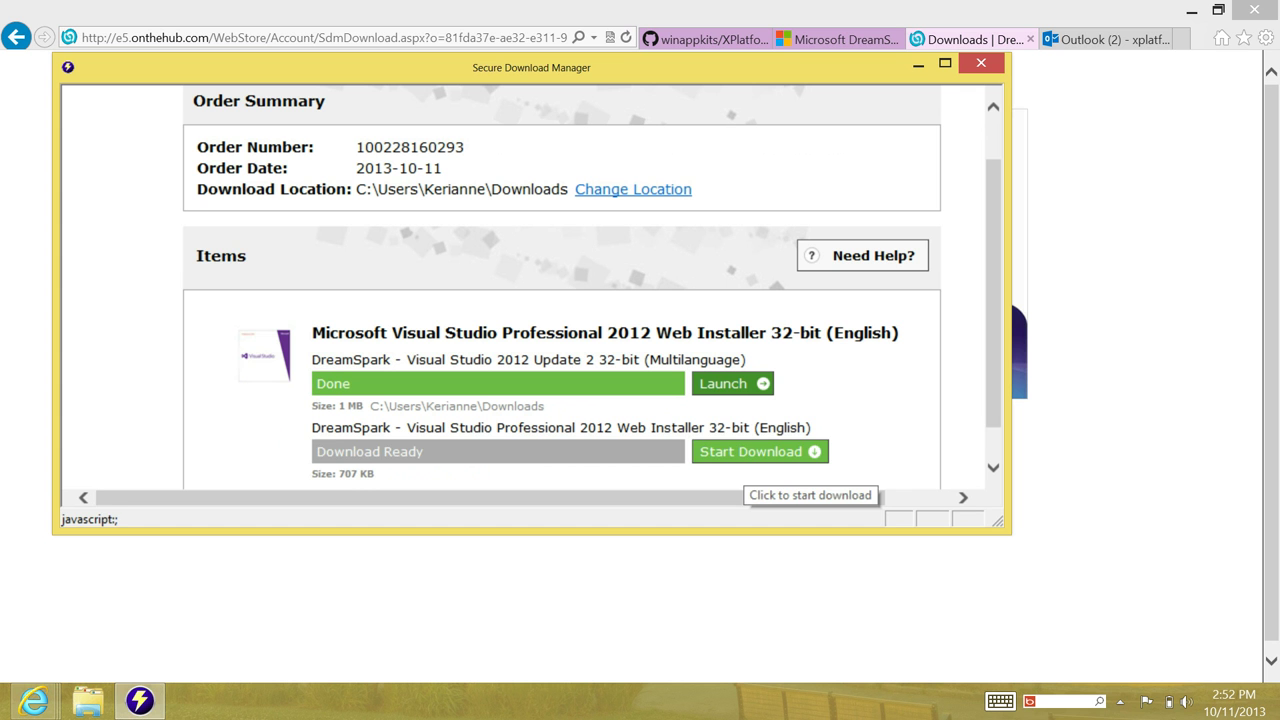
left_click(760, 452)
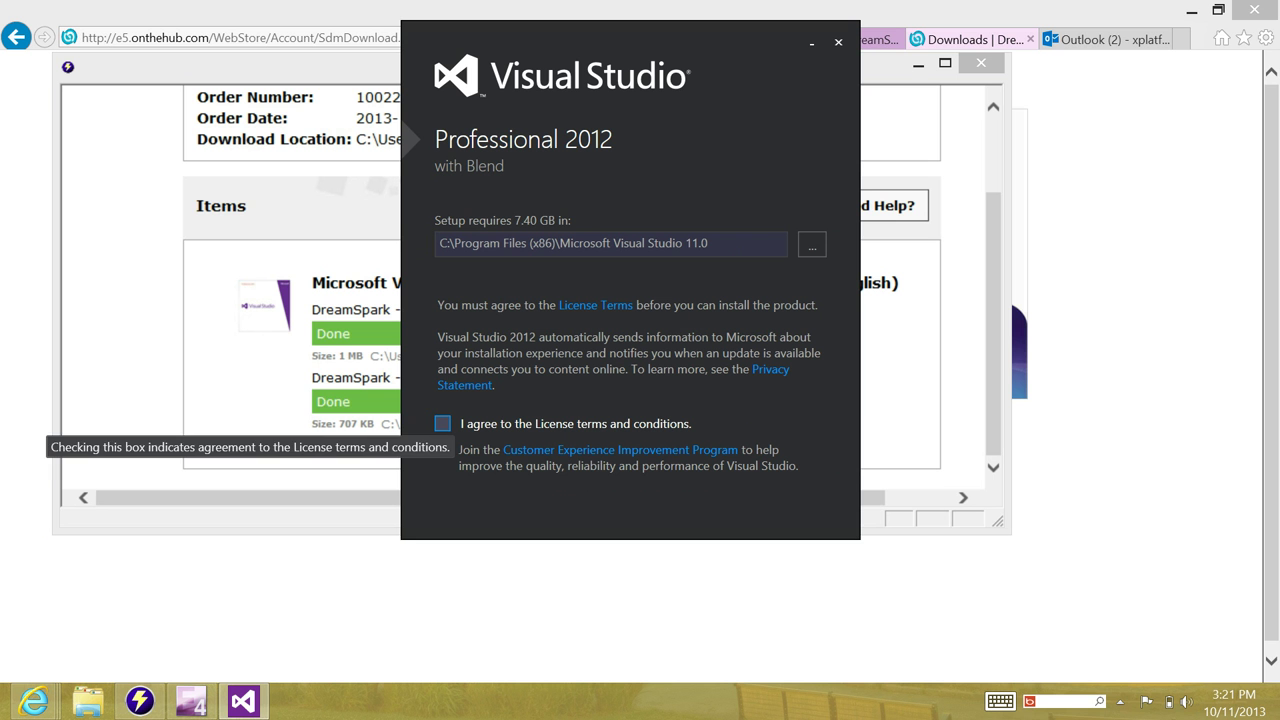
Accept the licence, join the Customer Experience Improvement Program, and install with all optional features.
left_click(442, 423)
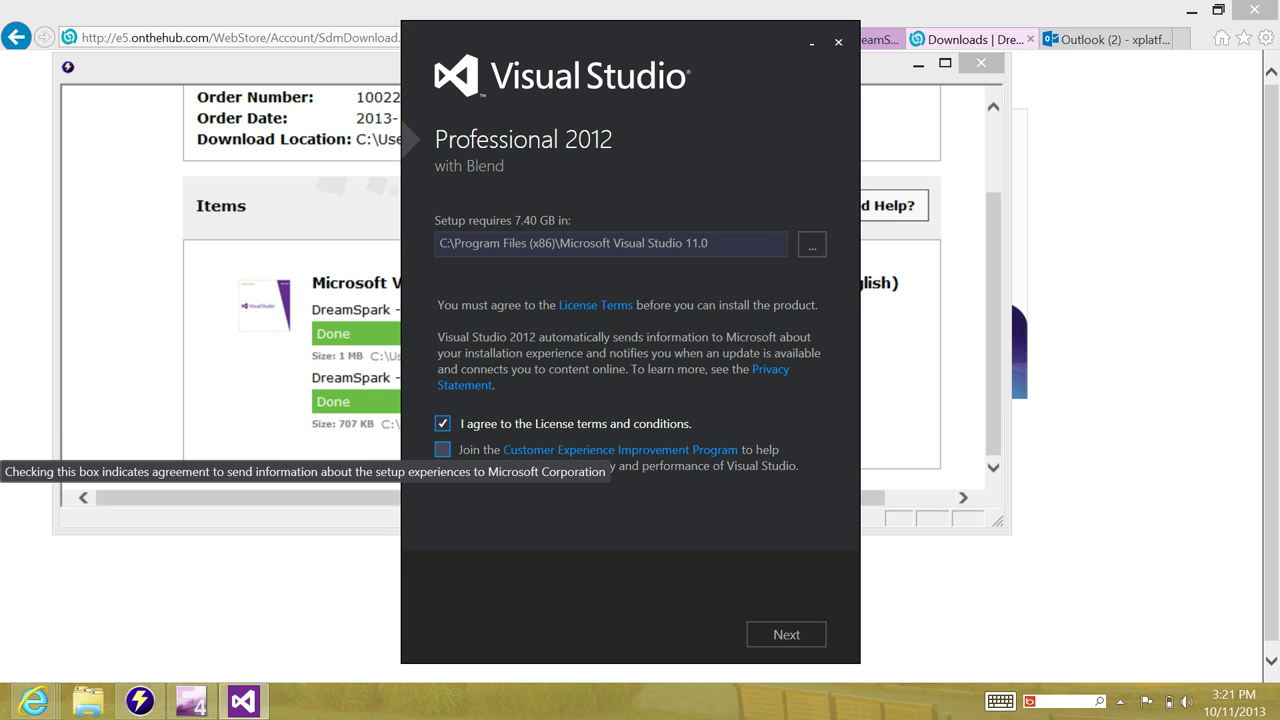
left_click(442, 449)
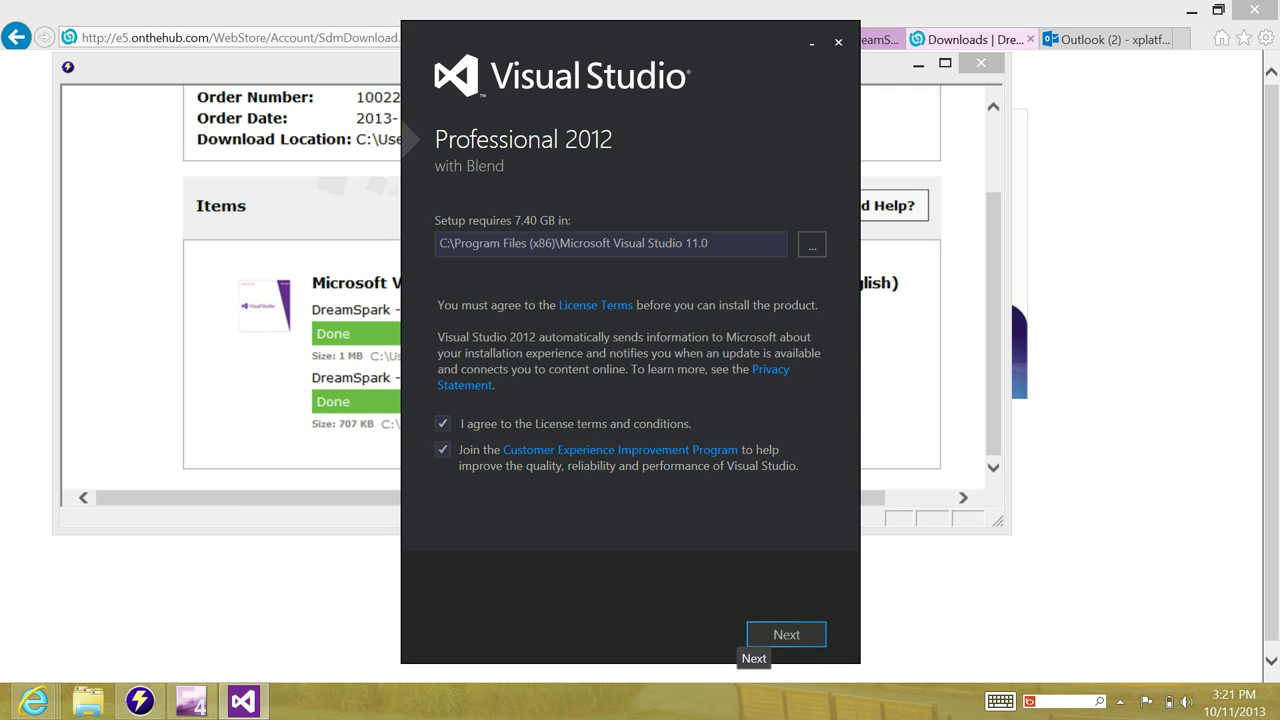
left_click(766, 636)
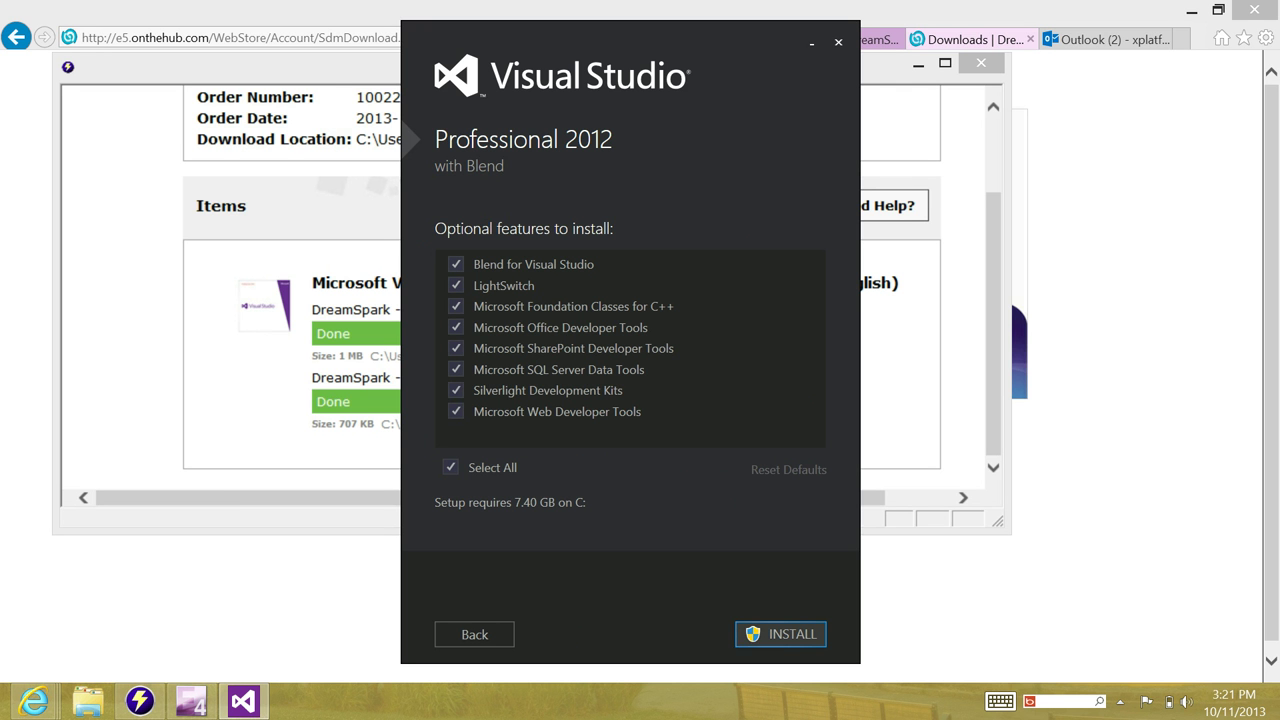
left_click(780, 634)
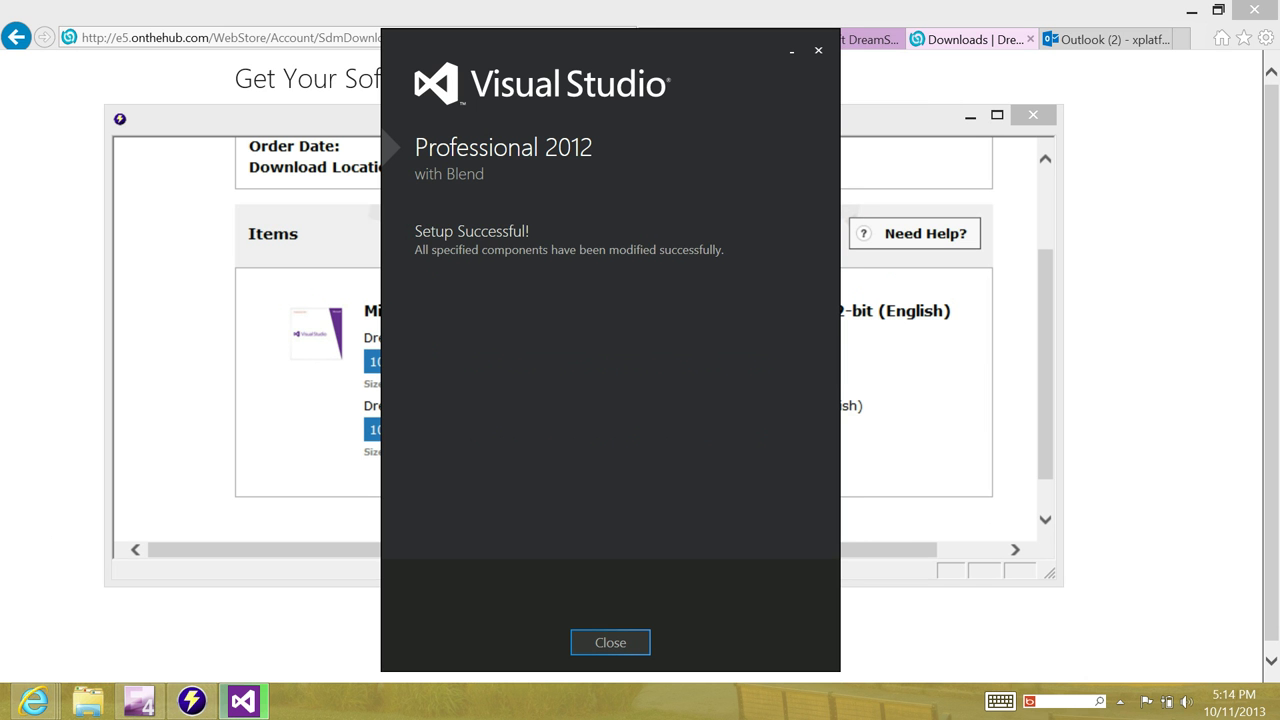
Close the finished setup and Secure Download Manager, then open the Update 3 DreamSpark link in a new tab.
left_click(610, 642)
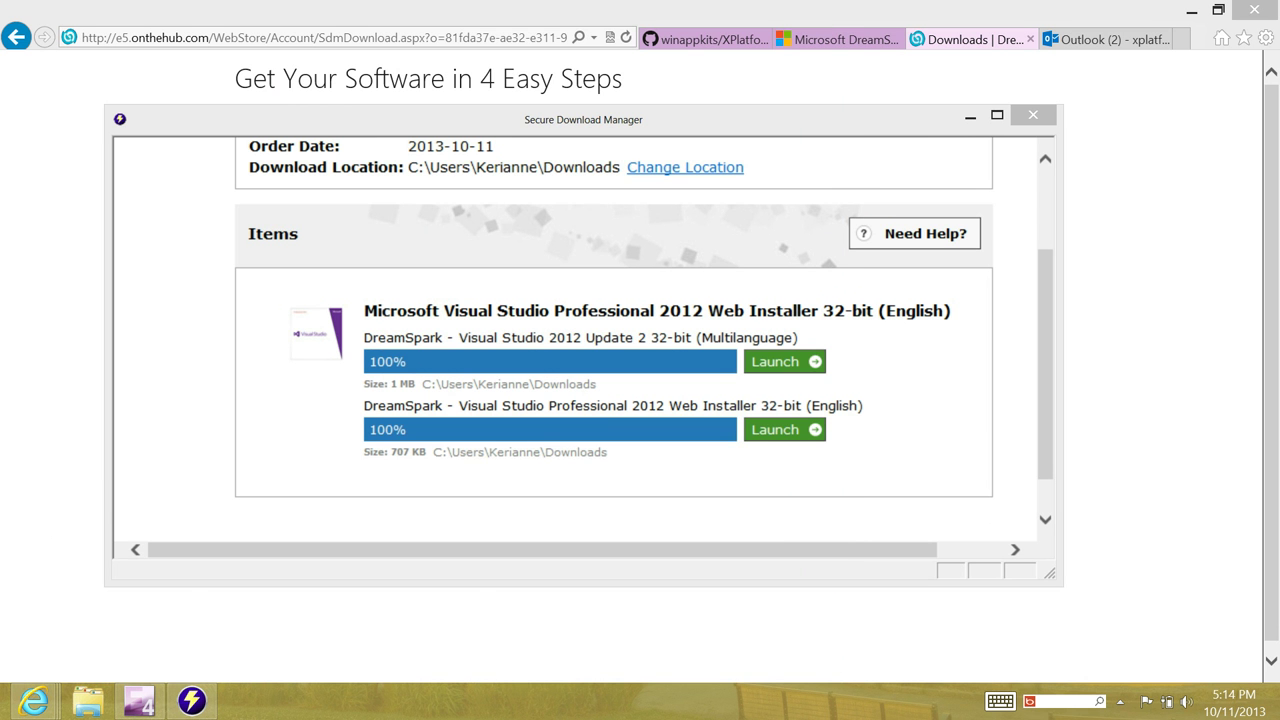
left_click(1033, 115)
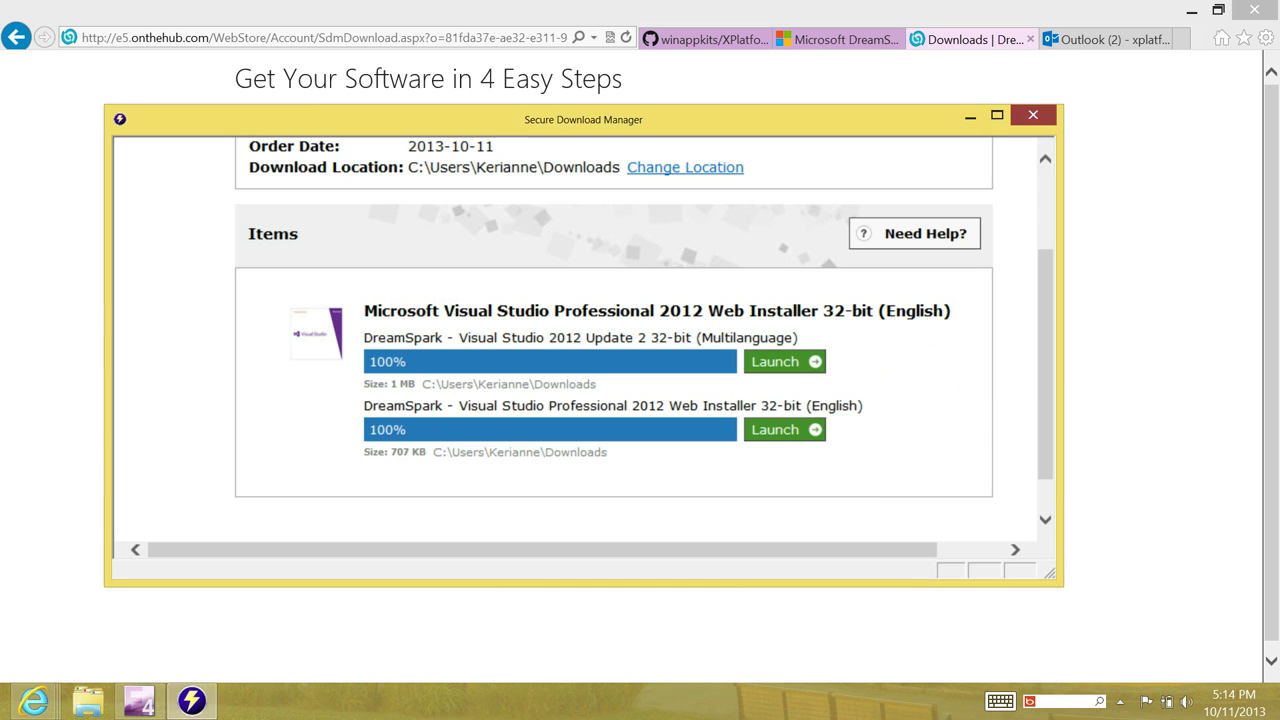
left_click(705, 39)
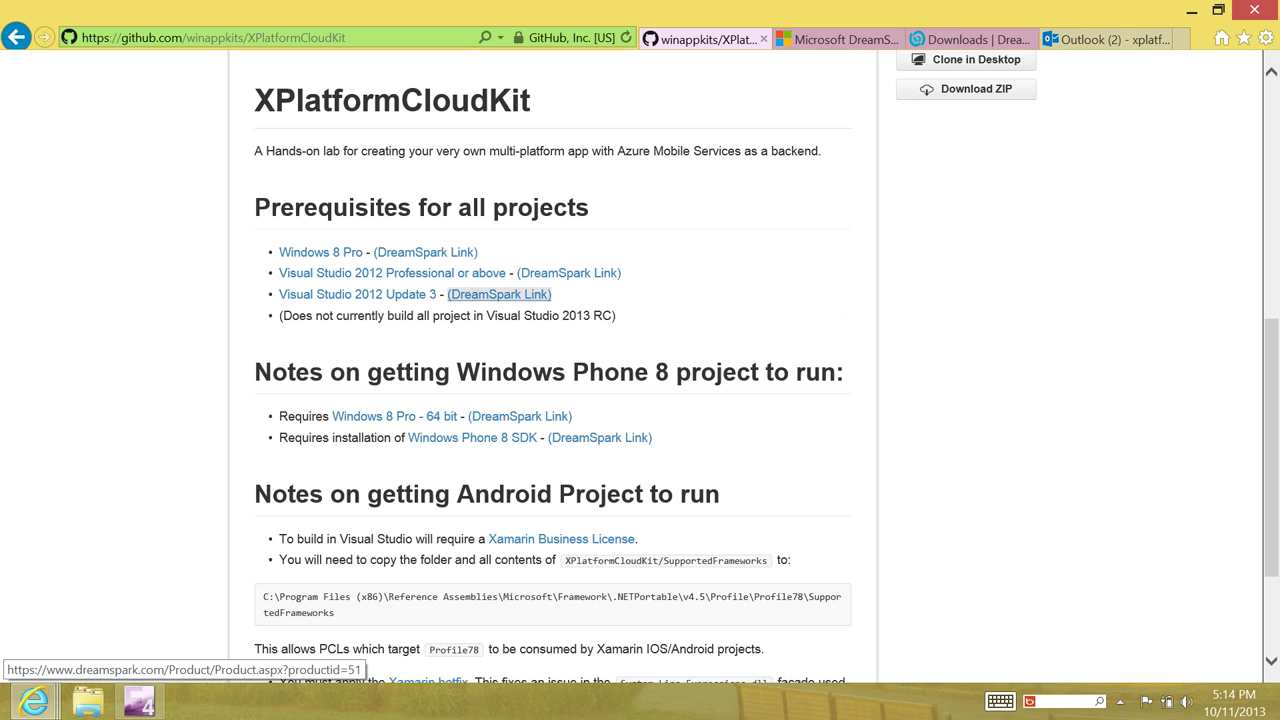
right_click(513, 296)
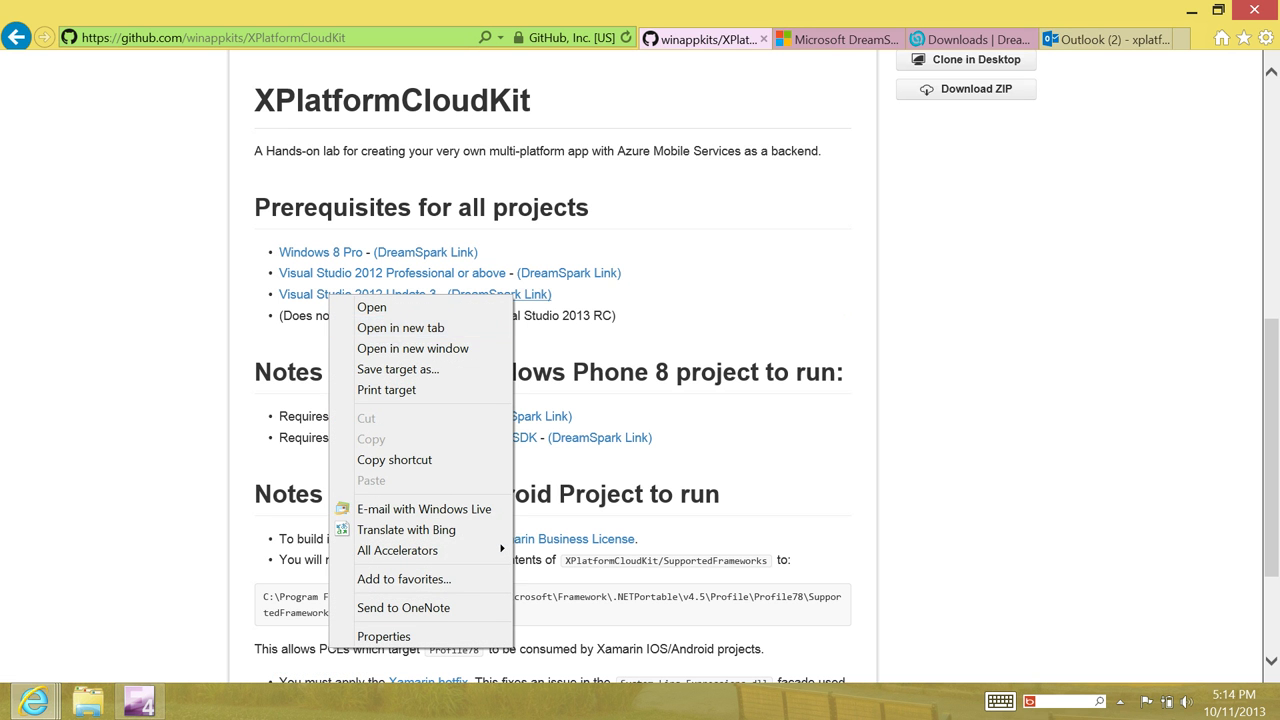
left_click(400, 328)
left_click(1024, 40)
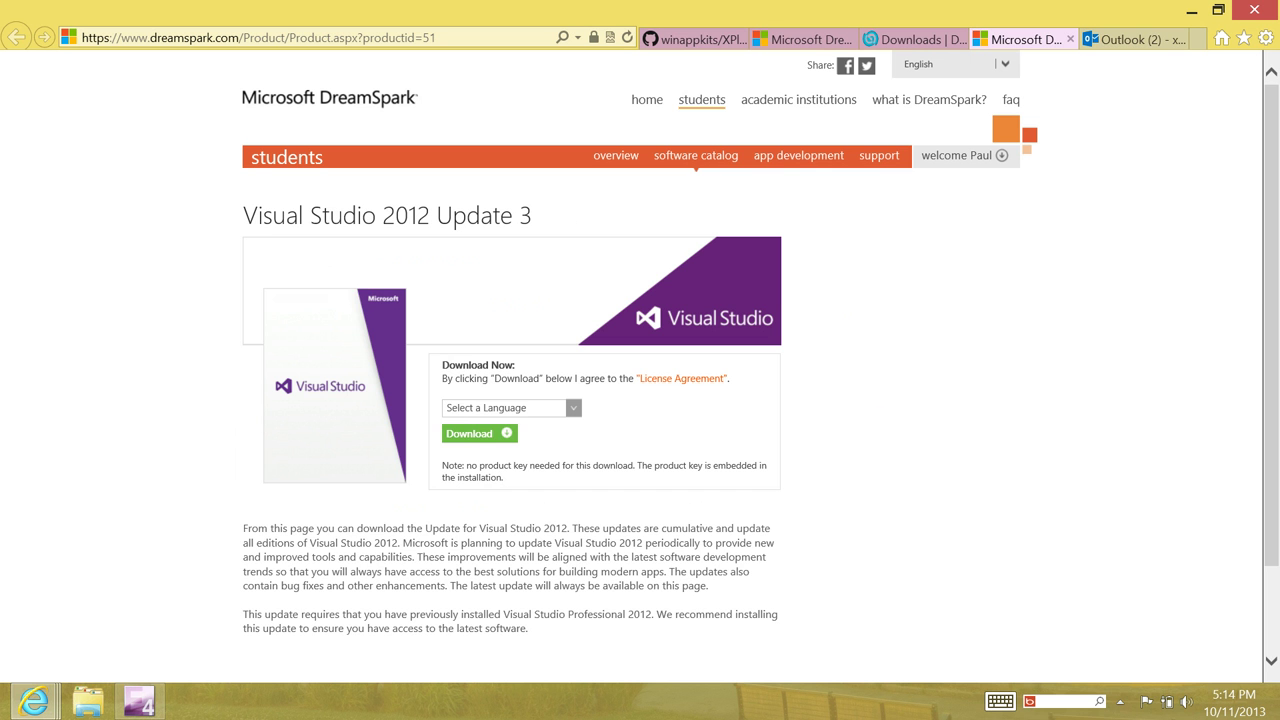
Choose the Multilingual language and the 32-bit - Web Installer version for Update 3.
left_click(573, 408)
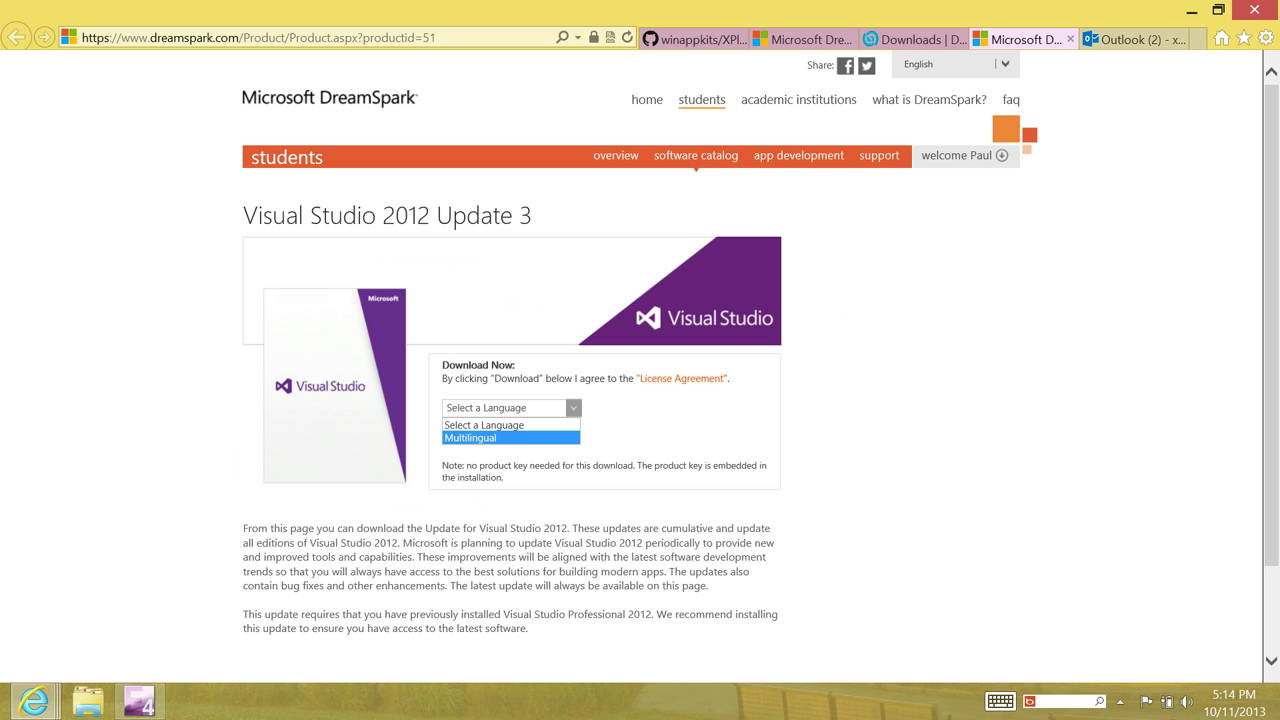
key("Return")
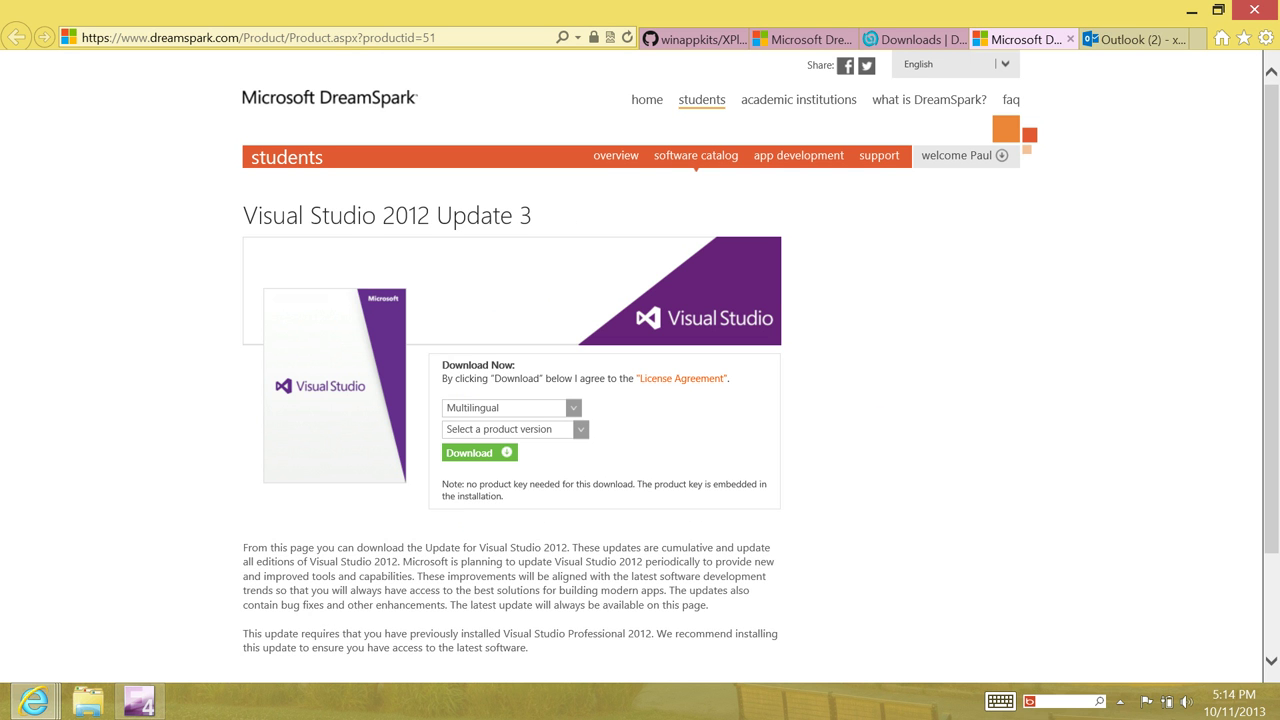
left_click(581, 429)
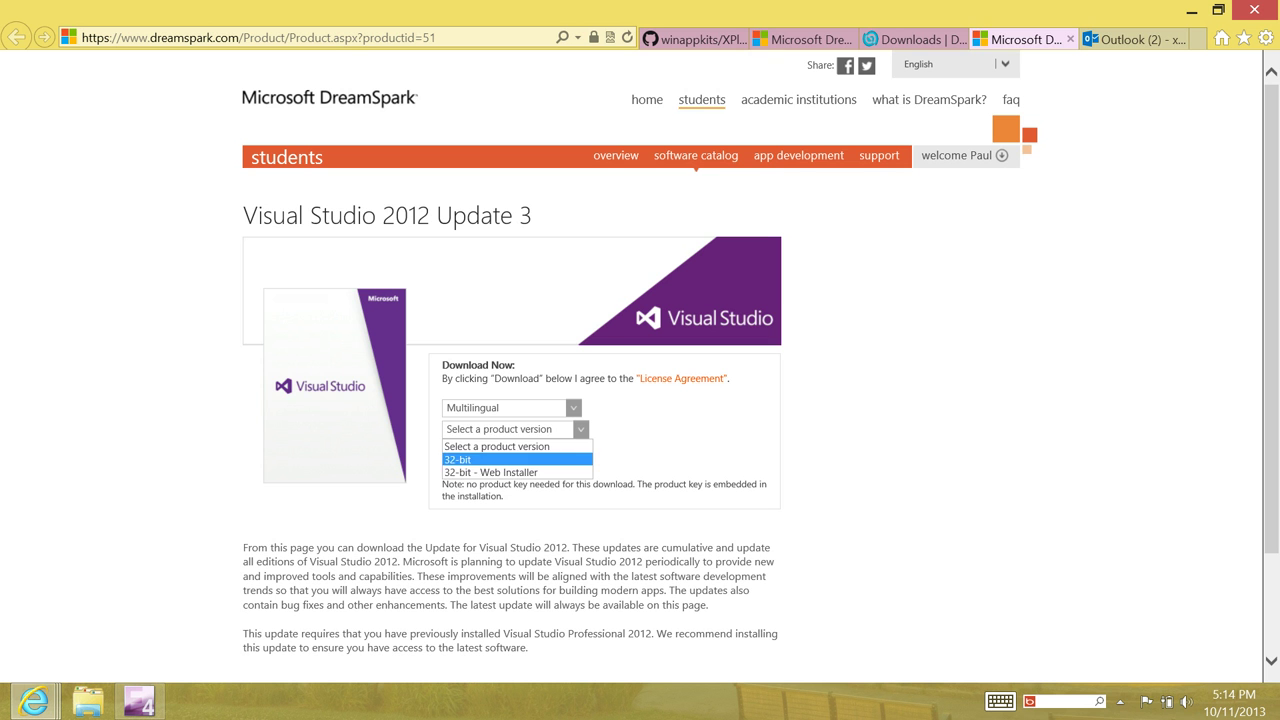
left_click(510, 473)
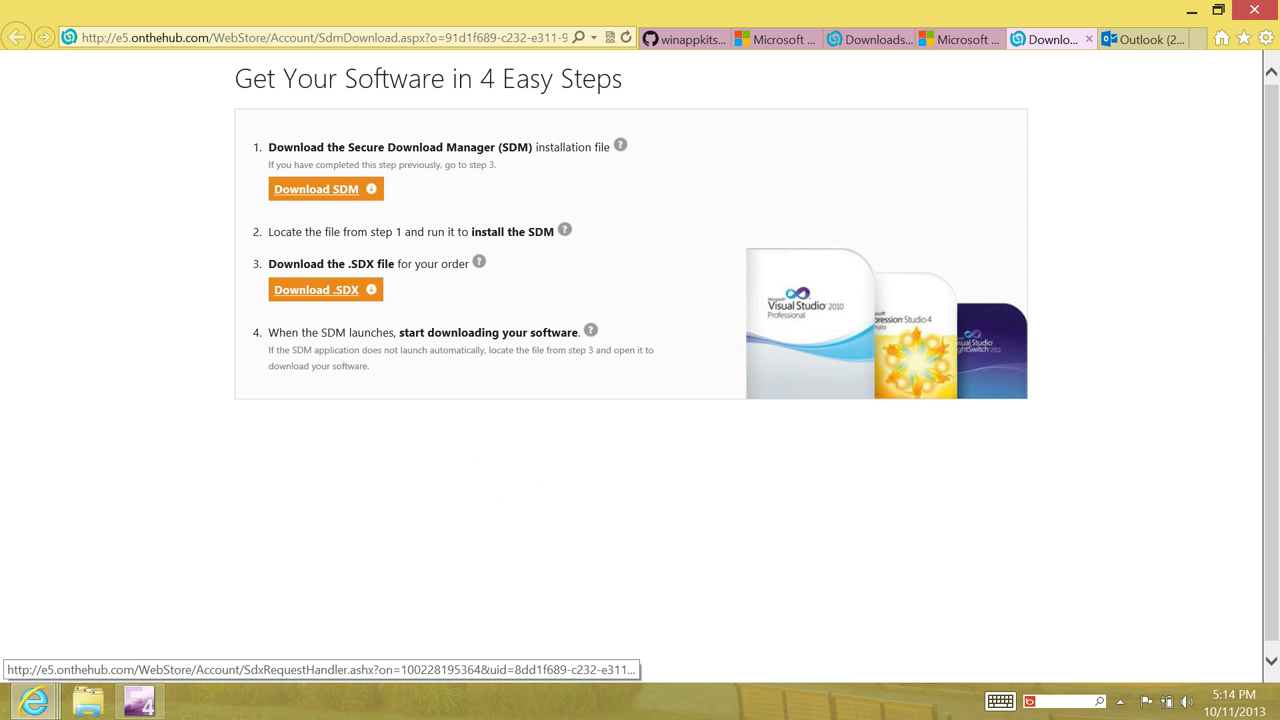
Open the Update 3 .SDX order, download its web installer, and launch it.
left_click(316, 289)
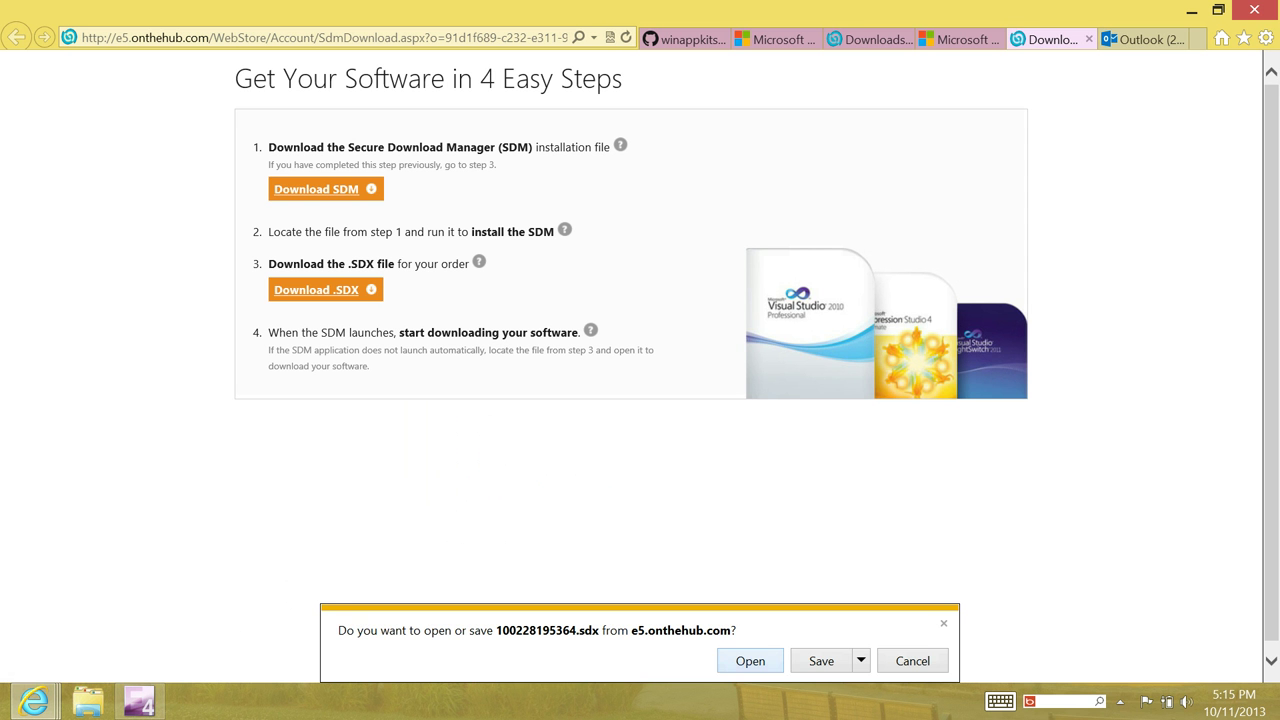
left_click(750, 661)
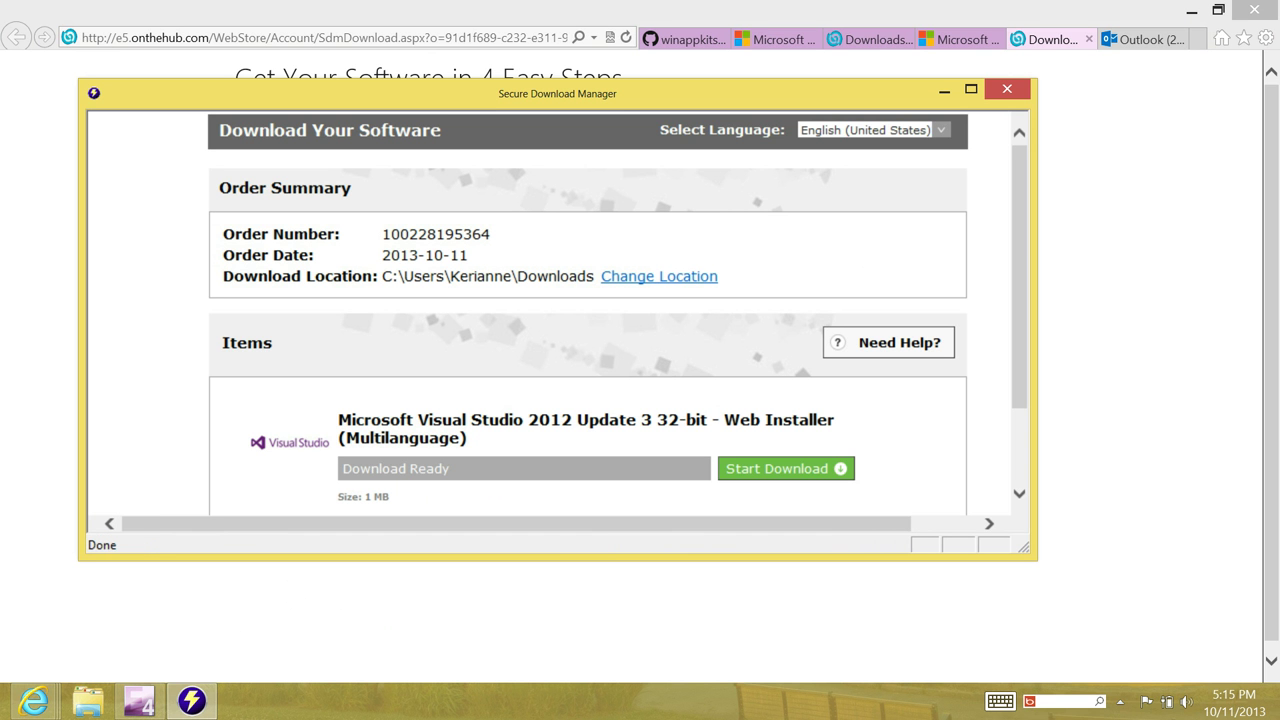
left_click(786, 468)
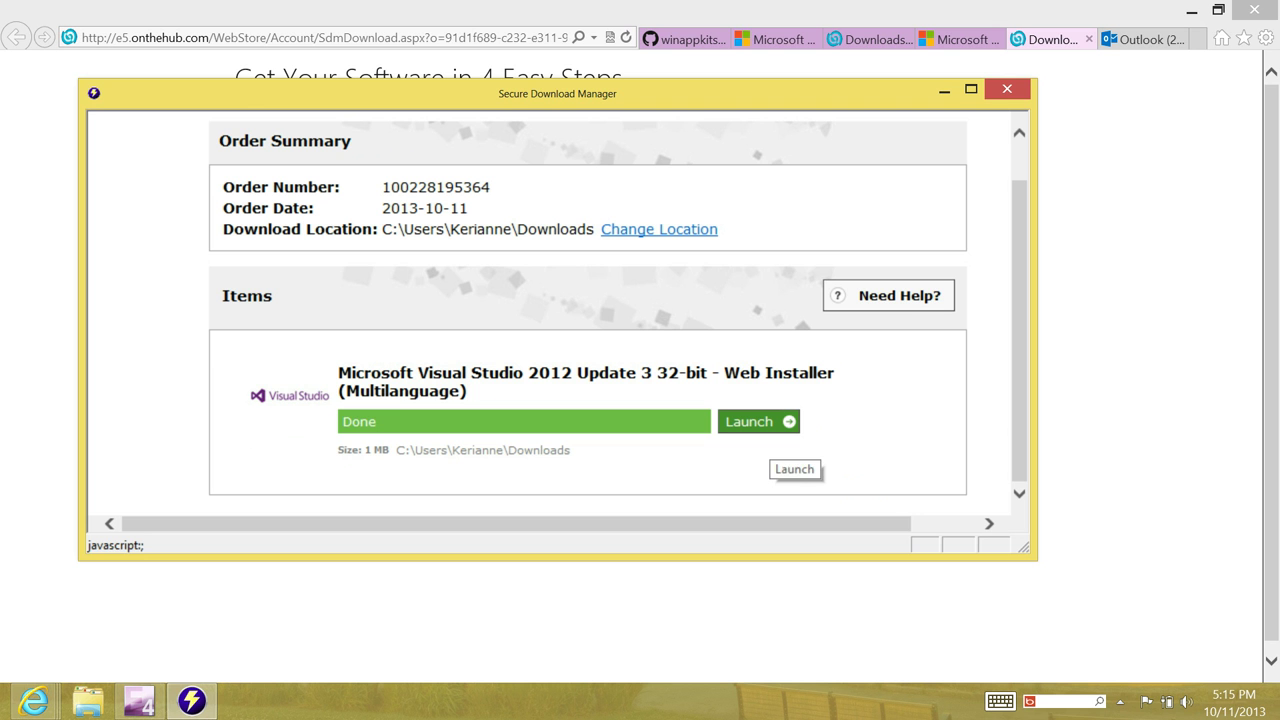
left_click(769, 425)
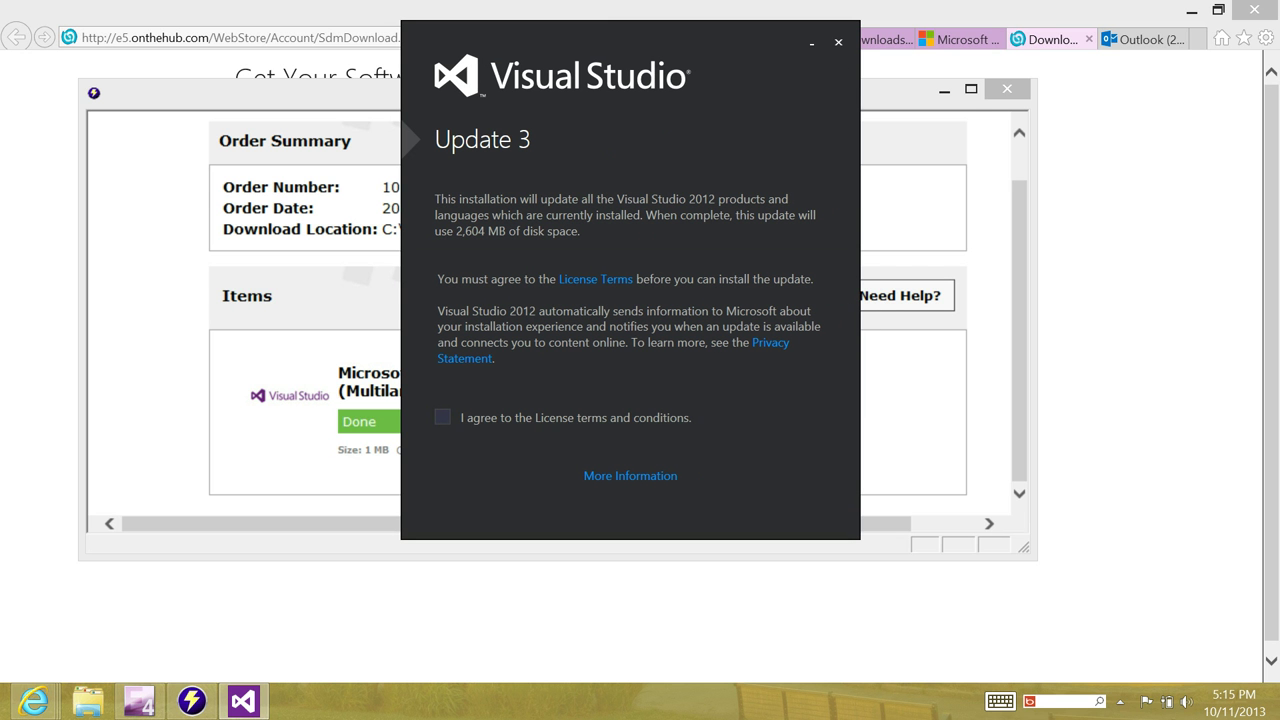
Accept the Update 3 licence terms, install it, and close setup without restarting.
left_click(443, 417)
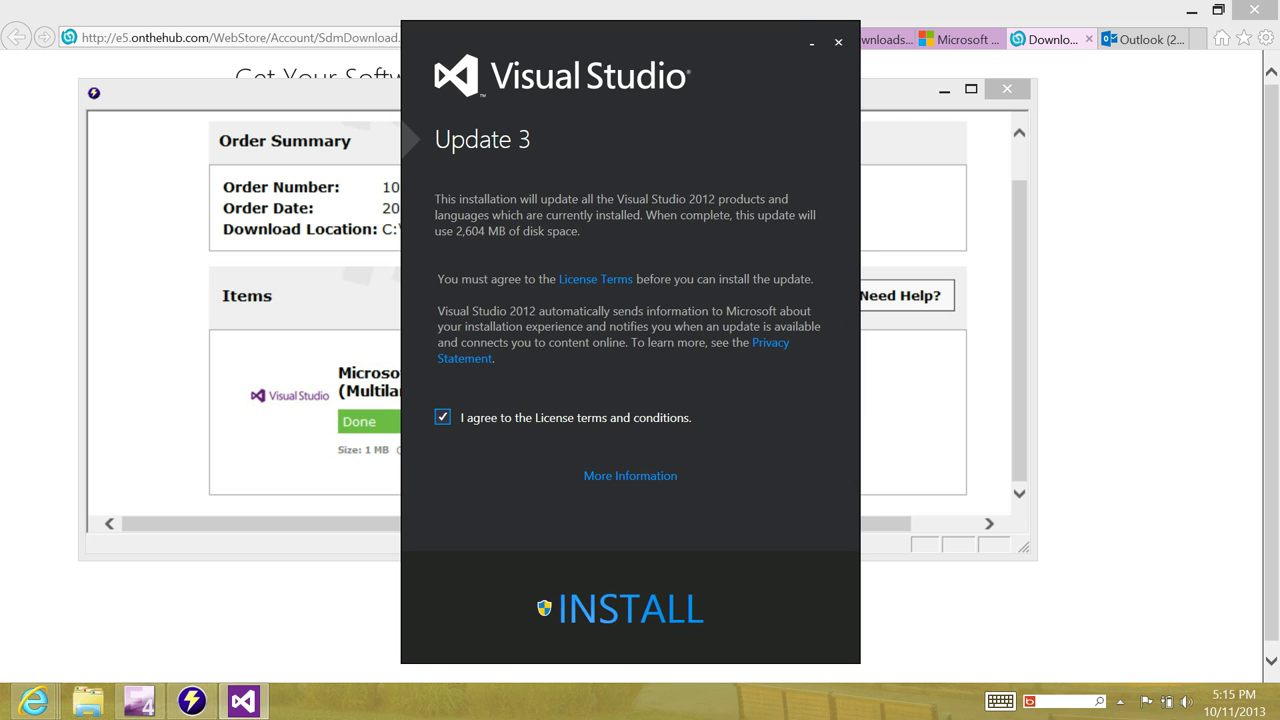
left_click(565, 622)
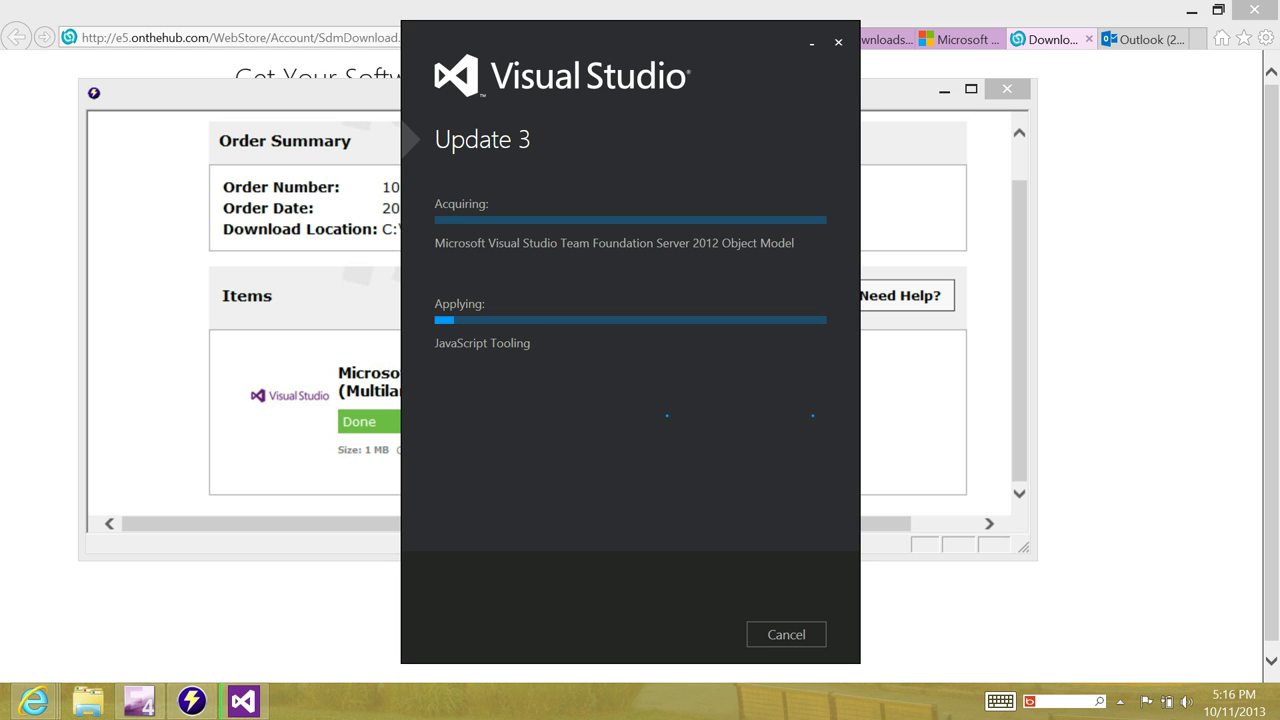
left_click(1120, 701)
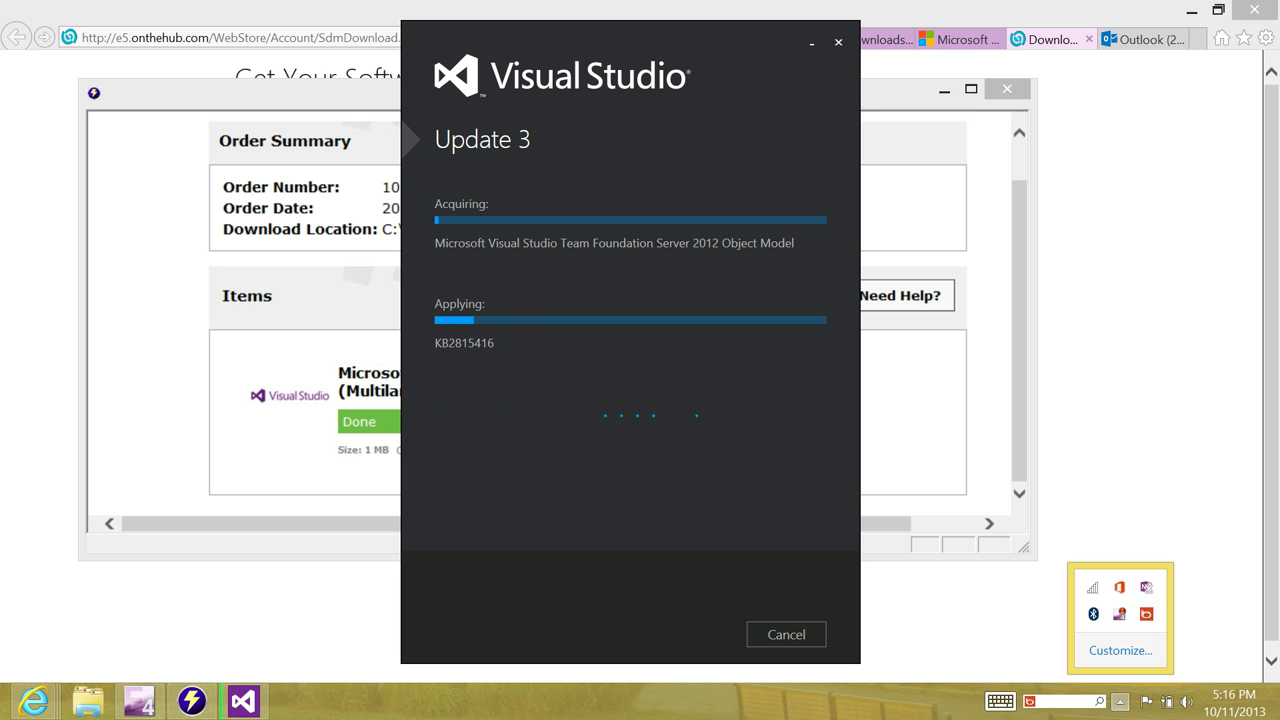
right_click(1119, 613)
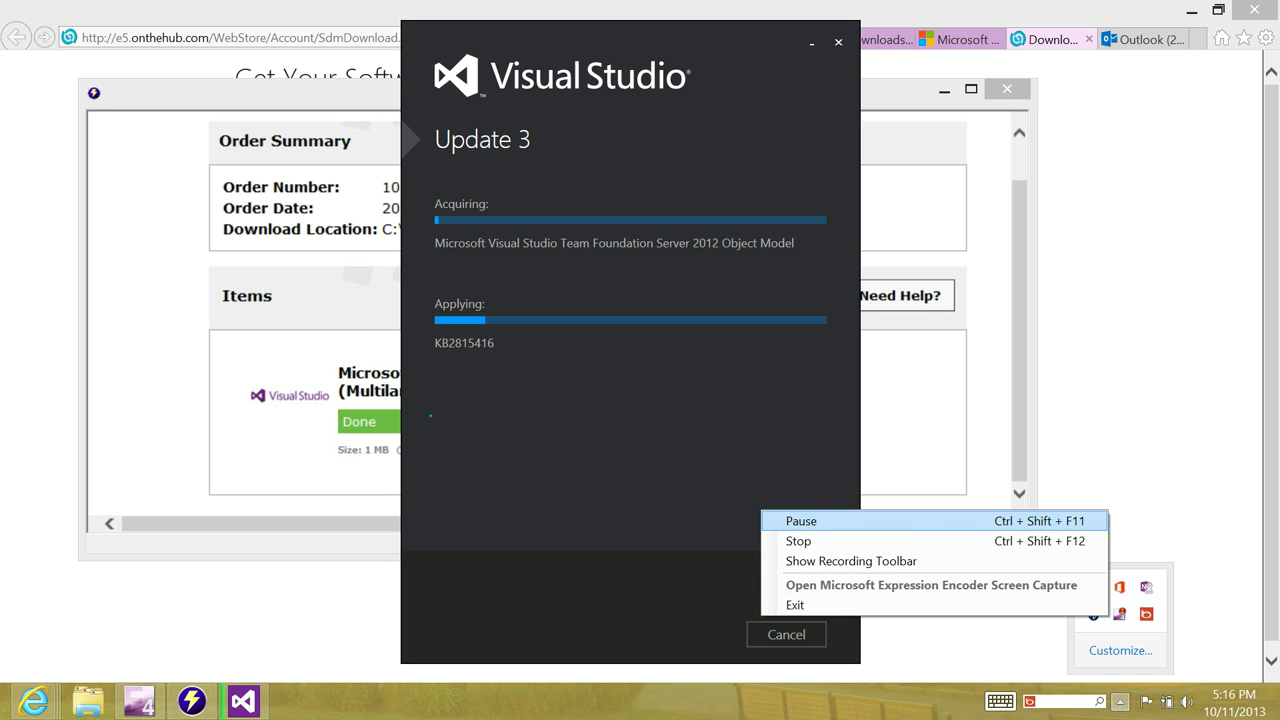
left_click(798, 541)
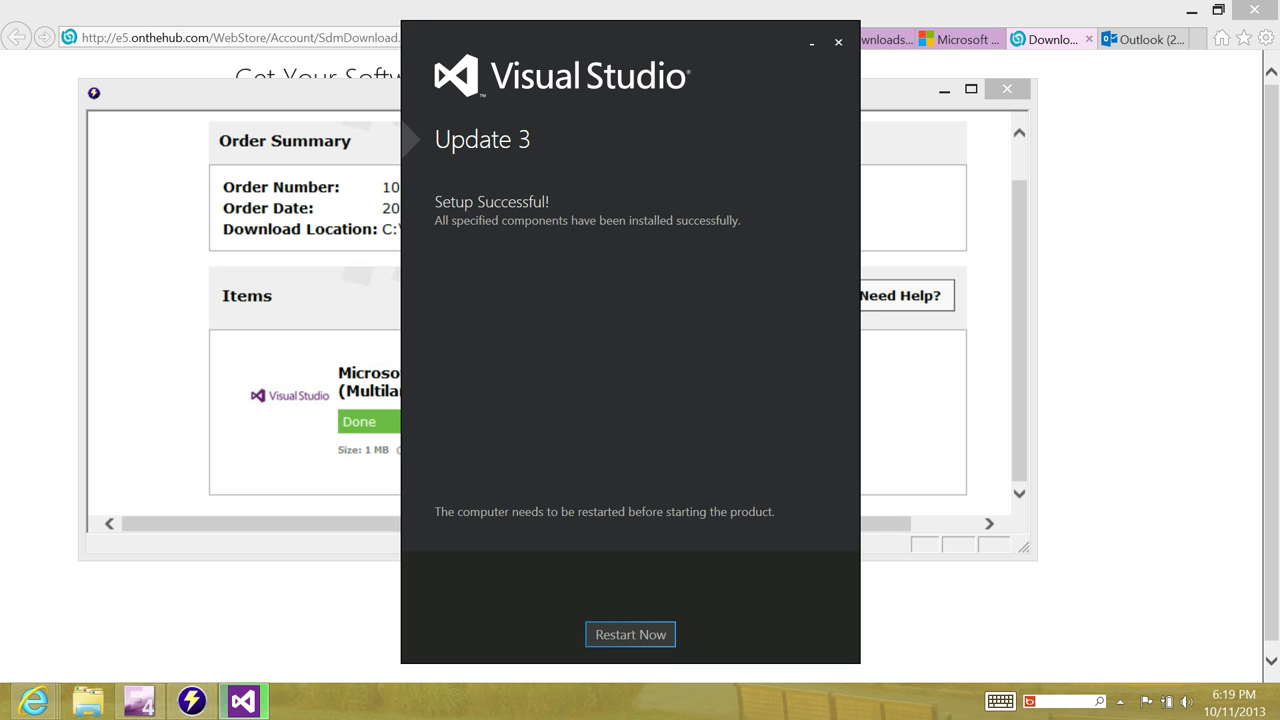
left_click(630, 635)
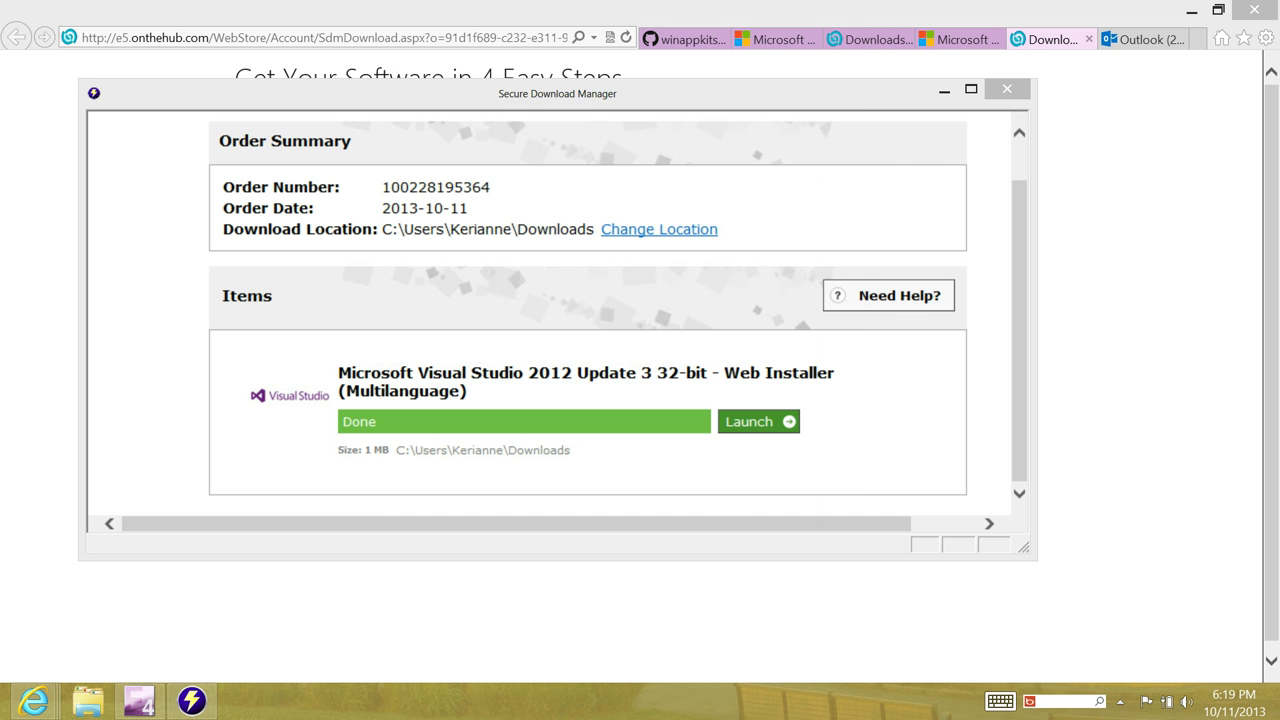
Bring Internet Explorer forward, scroll the XPlatformCloudKit README, and switch to the Microsoft DreamSpark tab.
left_click(1120, 701)
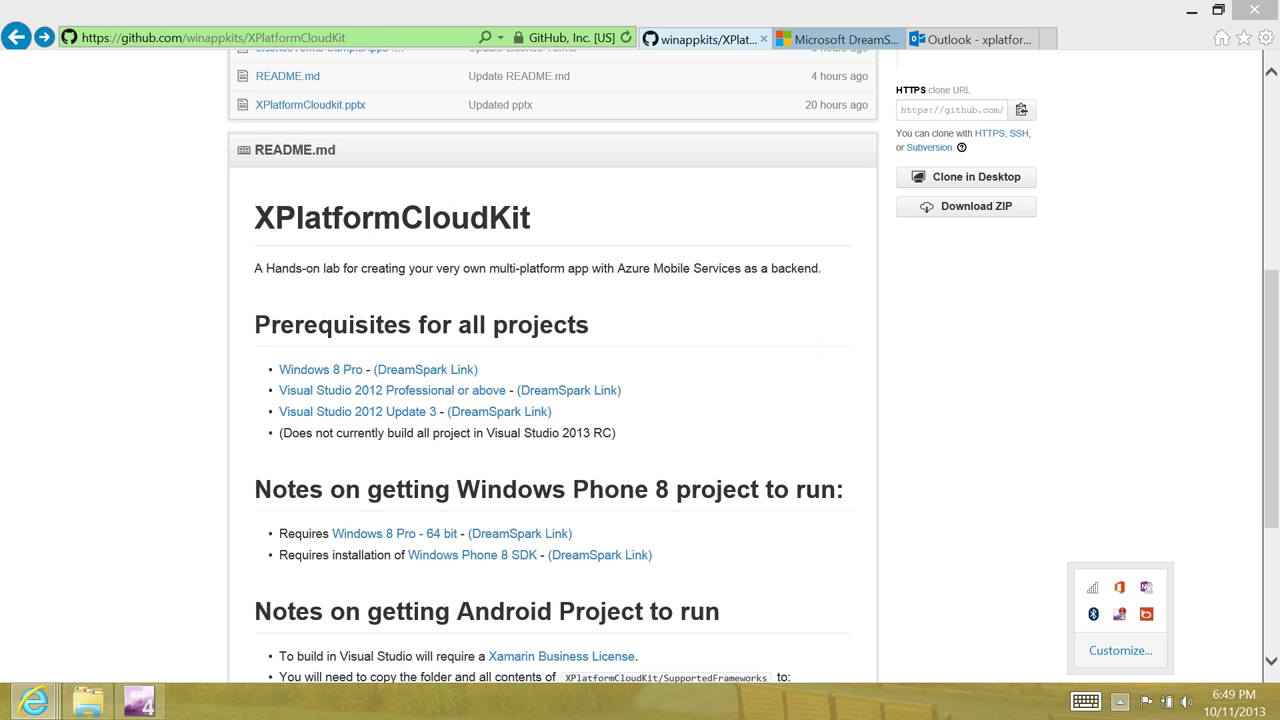
left_click(300, 38)
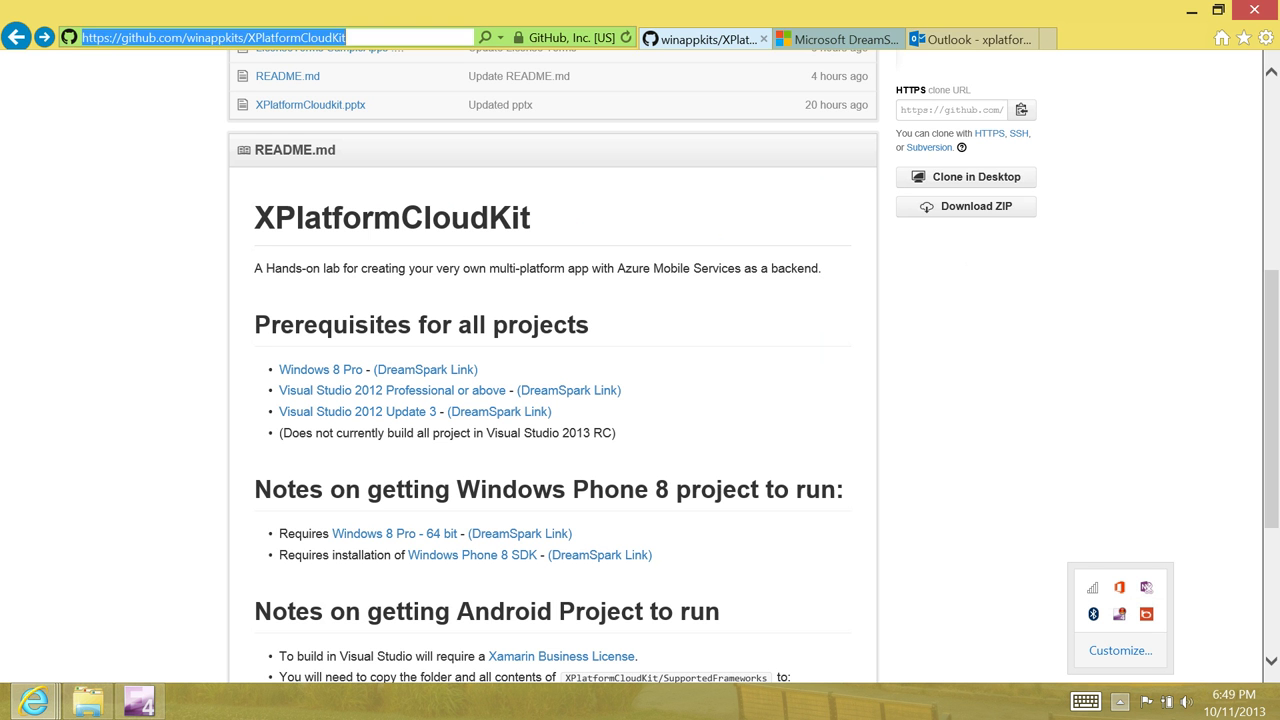
left_click(170, 170)
left_click(300, 38)
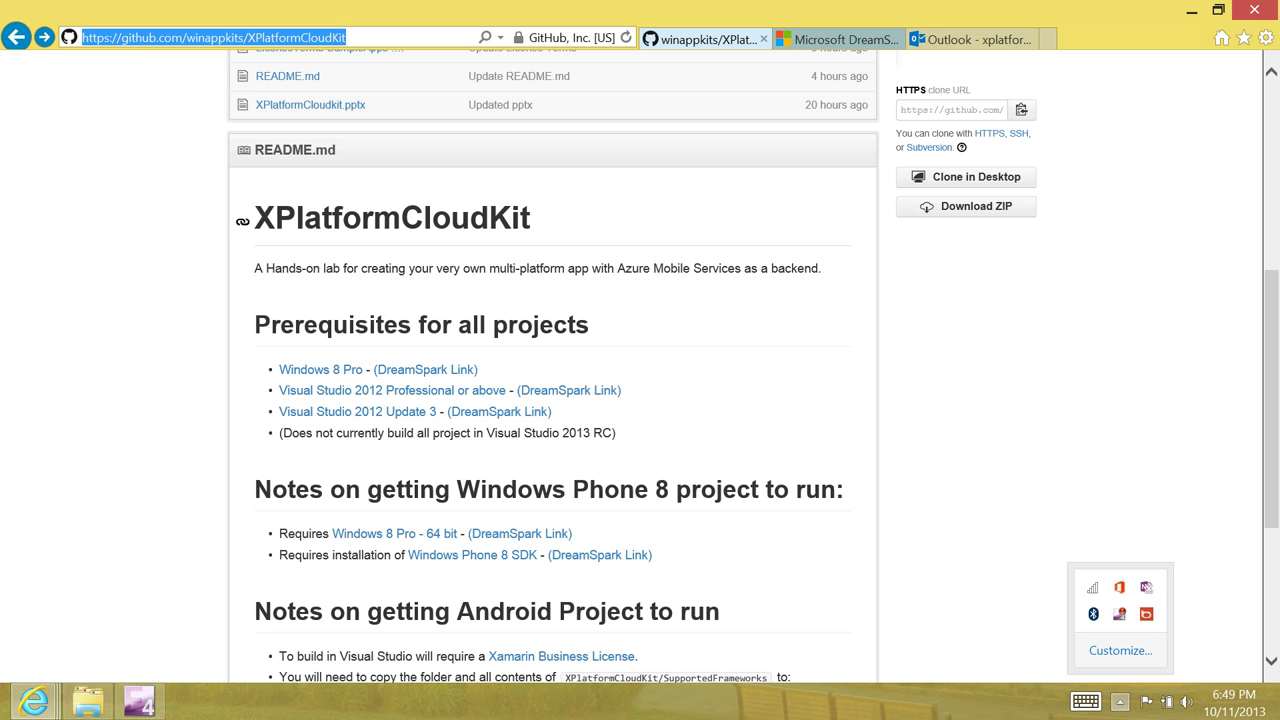
left_click(500, 220)
scroll(640, 367, "down", 1)
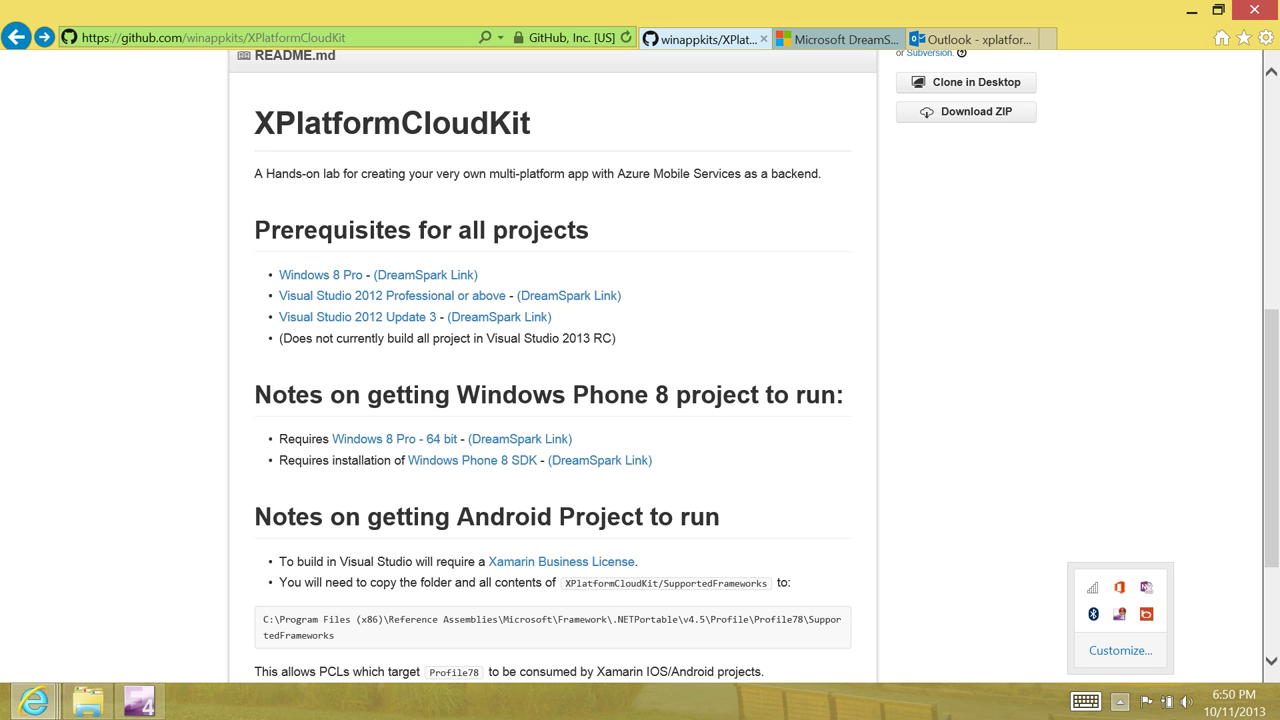
left_click(808, 40)
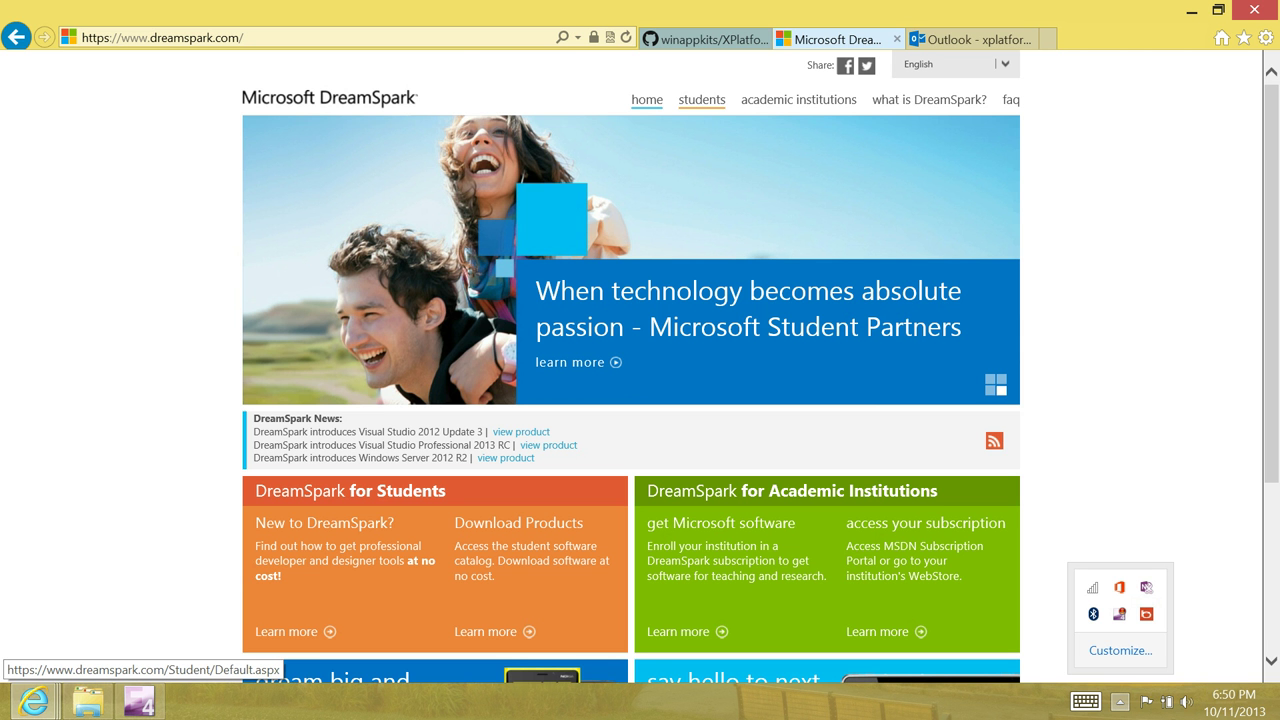
Sign in to DreamSpark for students with the Outlook.com e-mail and password, then return to the README's Windows Phone 8 SDK link.
left_click(701, 99)
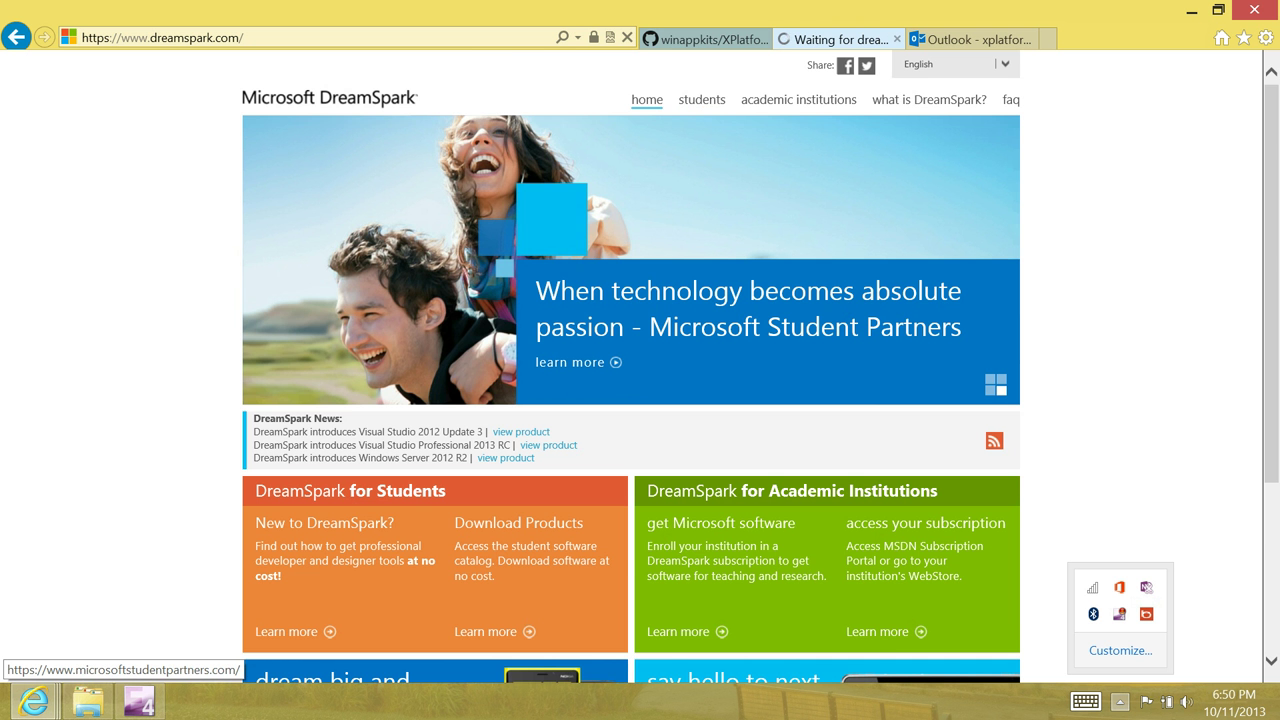
scroll(631, 304, "down", 3)
scroll(631, 352, "up", 3)
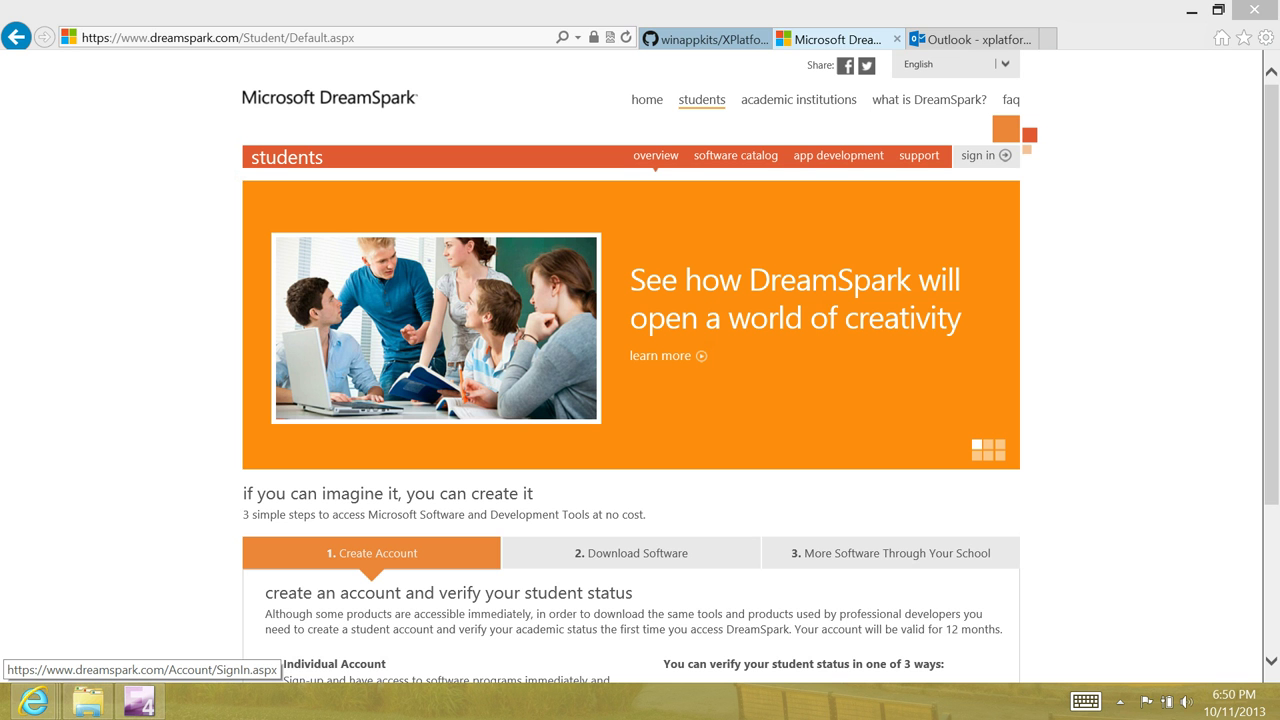
left_click(986, 156)
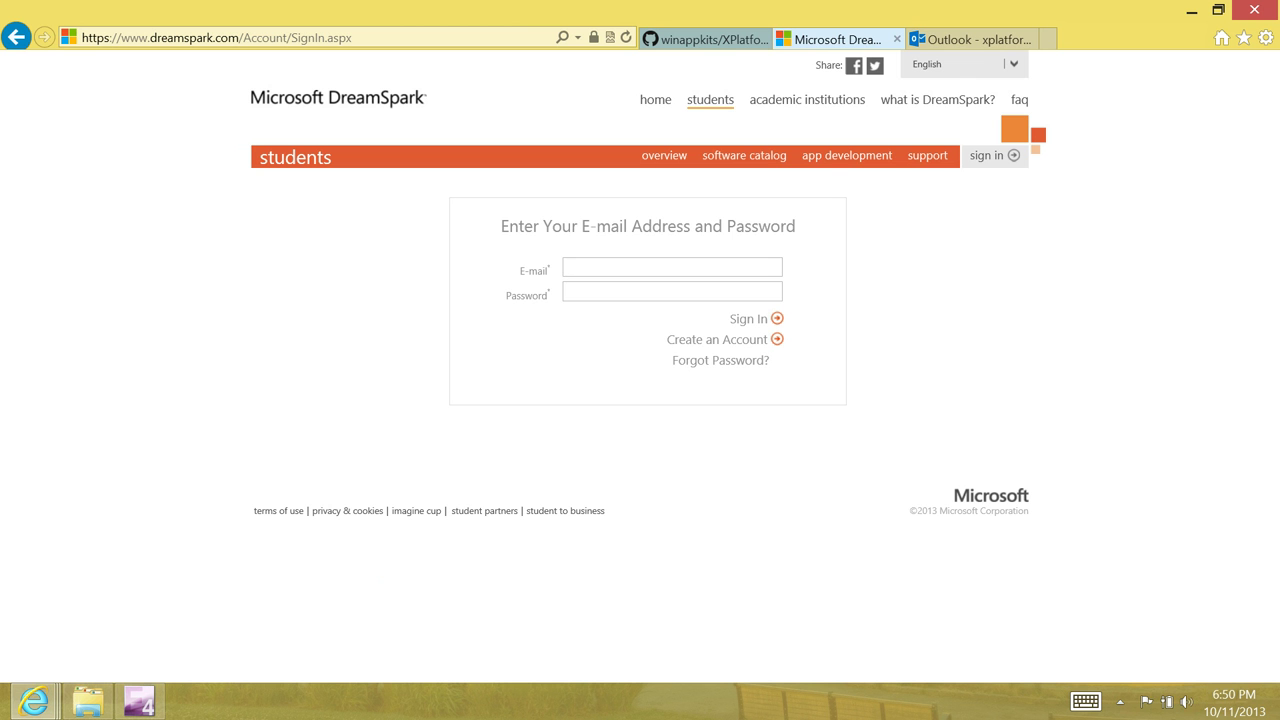
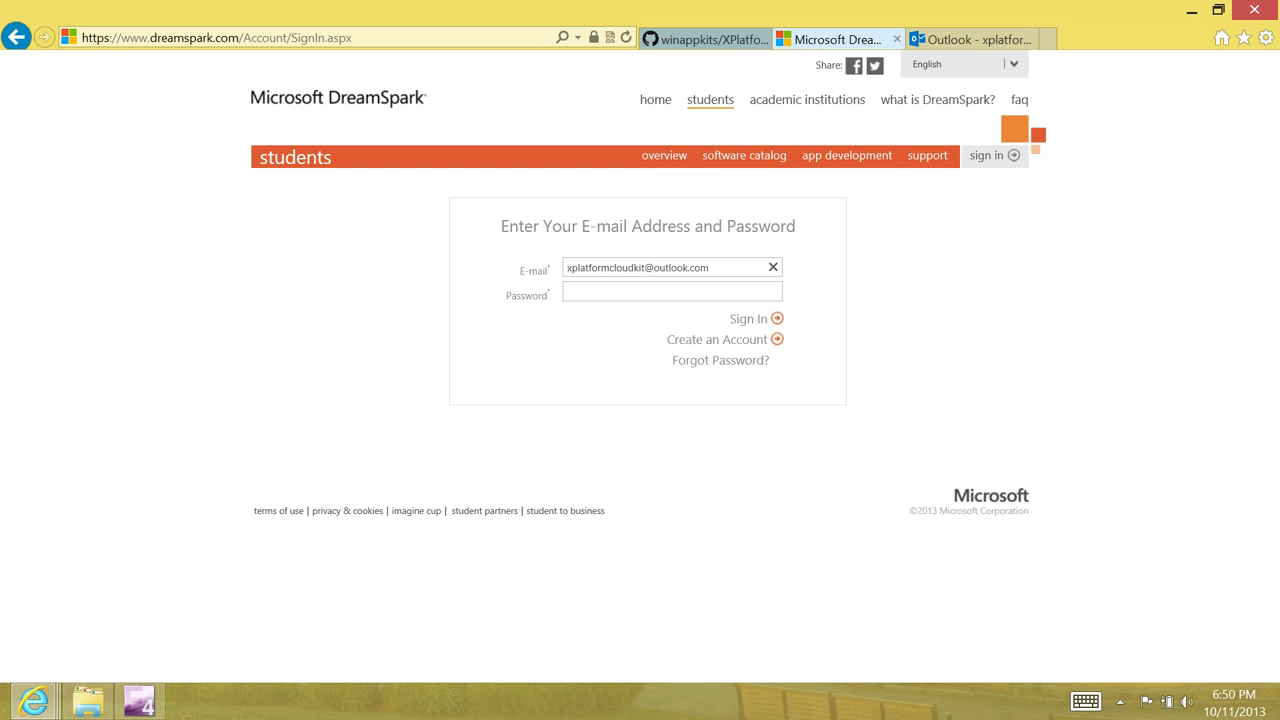
key("Tab")
type("********")
key("Tab")
key("Return")
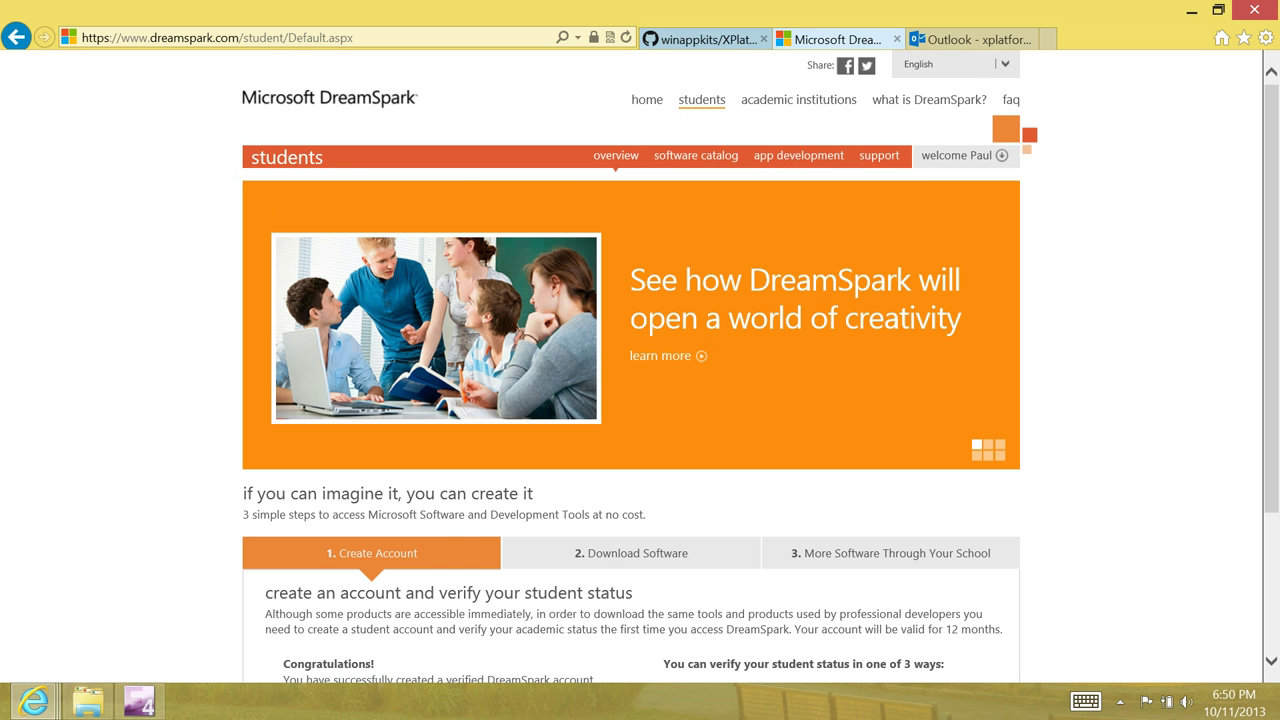
left_click(702, 39)
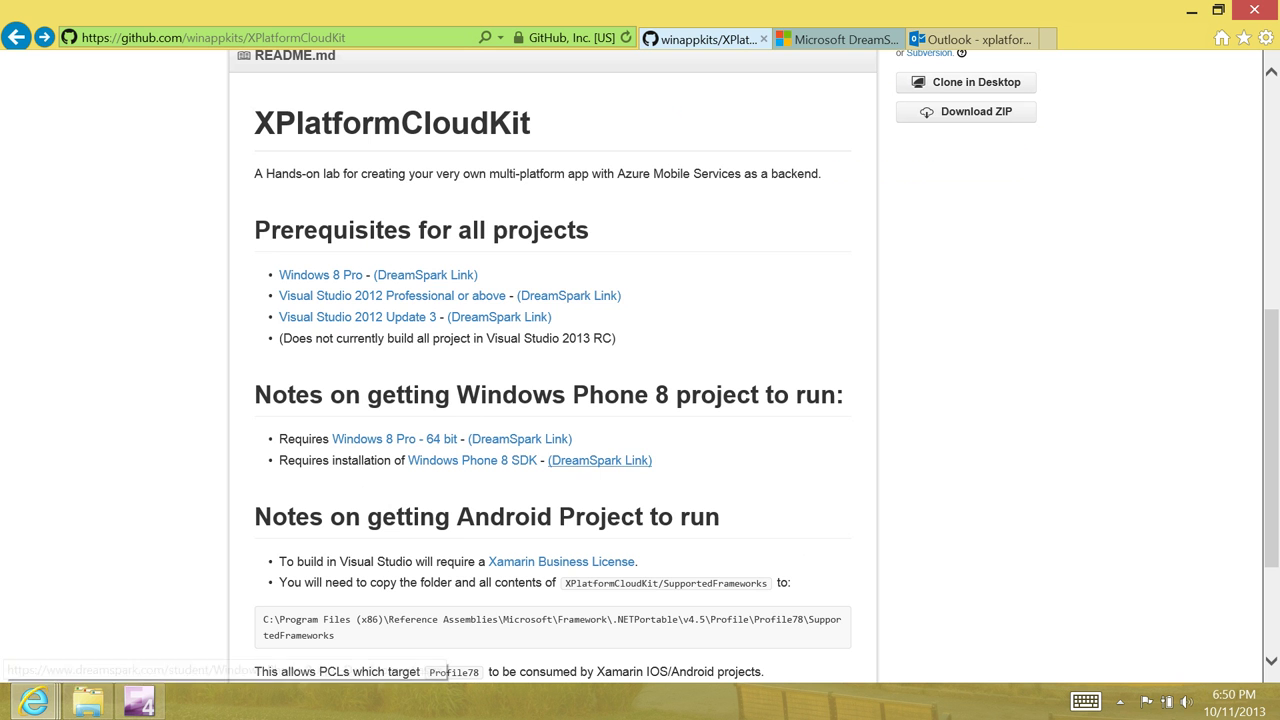
right_click(594, 460)
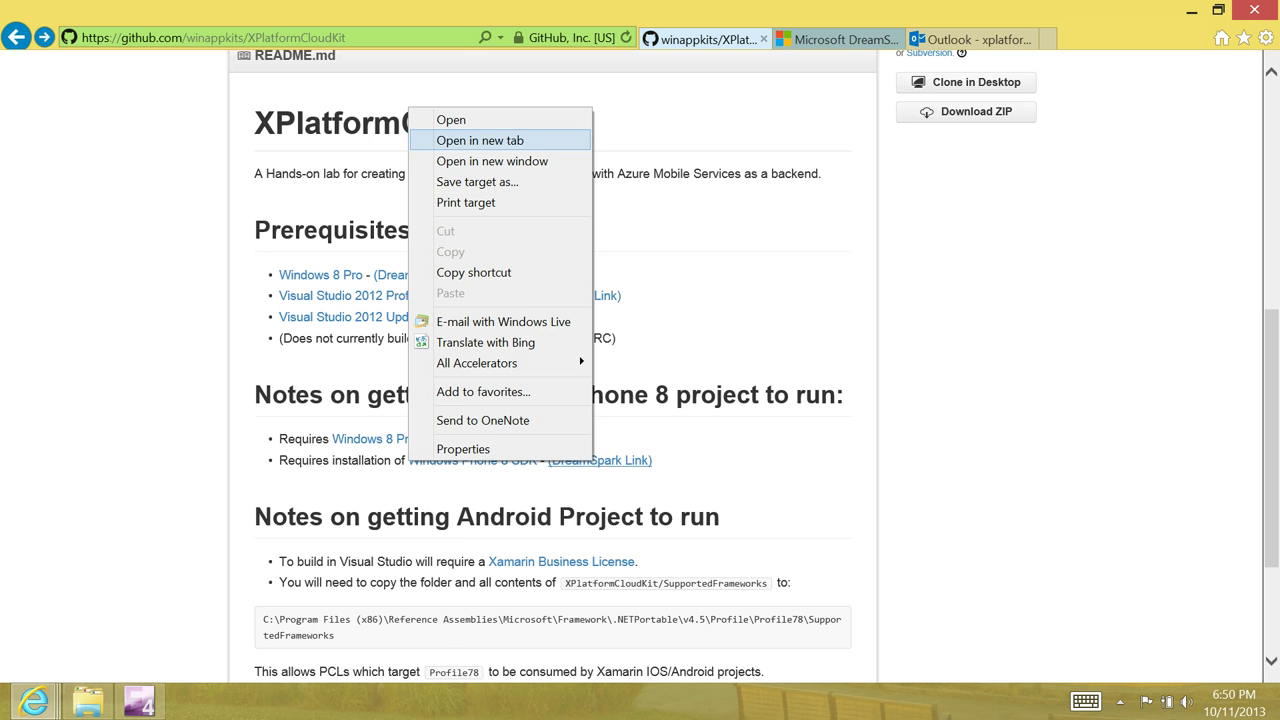
Open the DreamSpark page in a new tab and request the 64-bit Web Installer of Windows Phone 8 SDK.
left_click(480, 140)
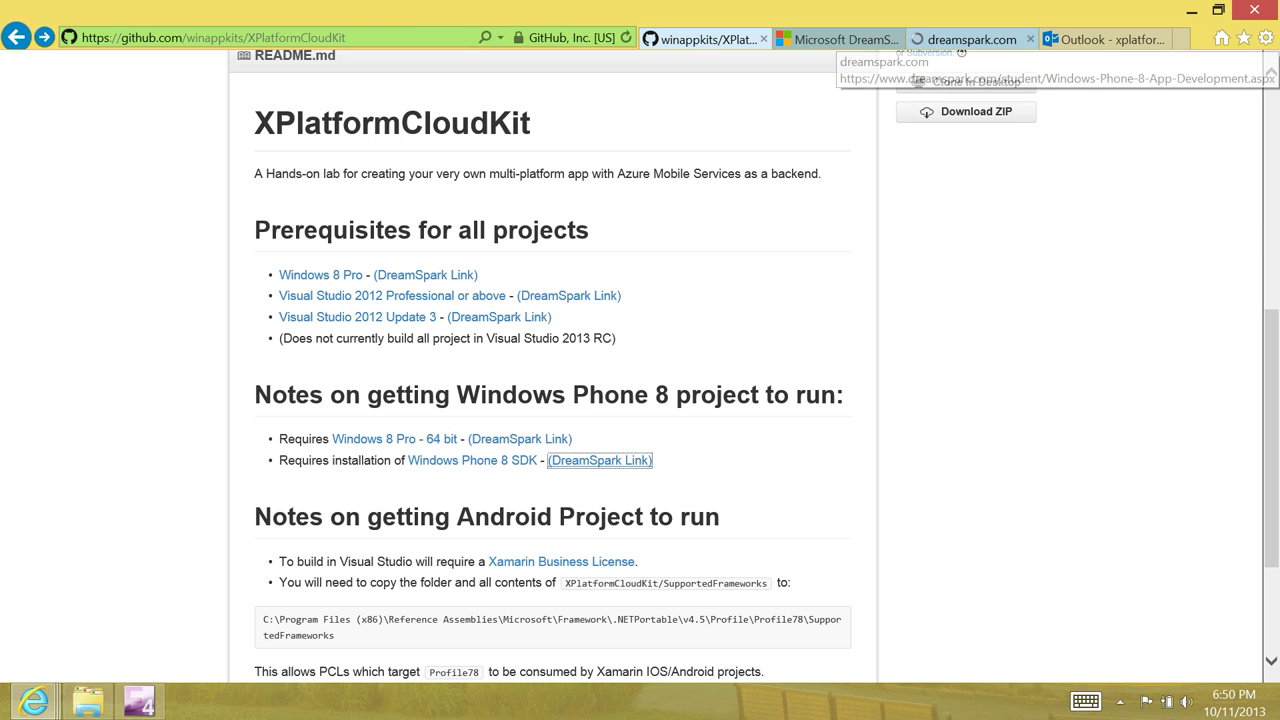
left_click(968, 39)
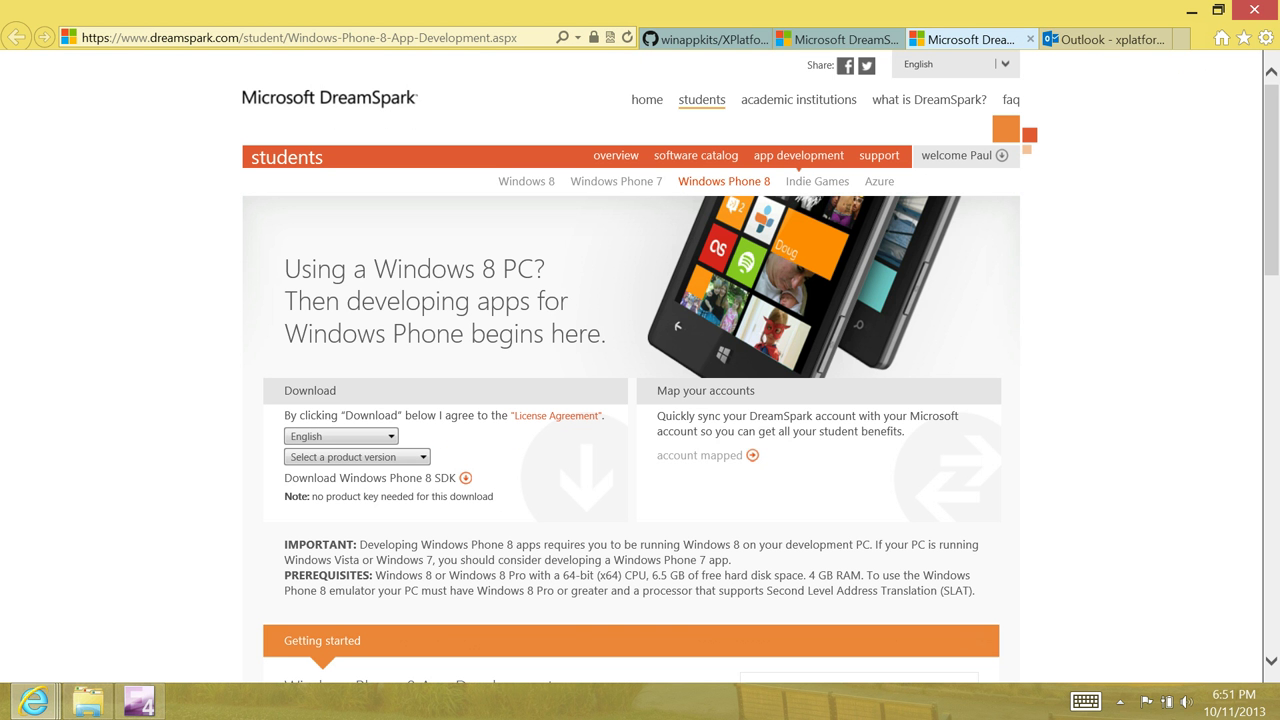
left_click(357, 457)
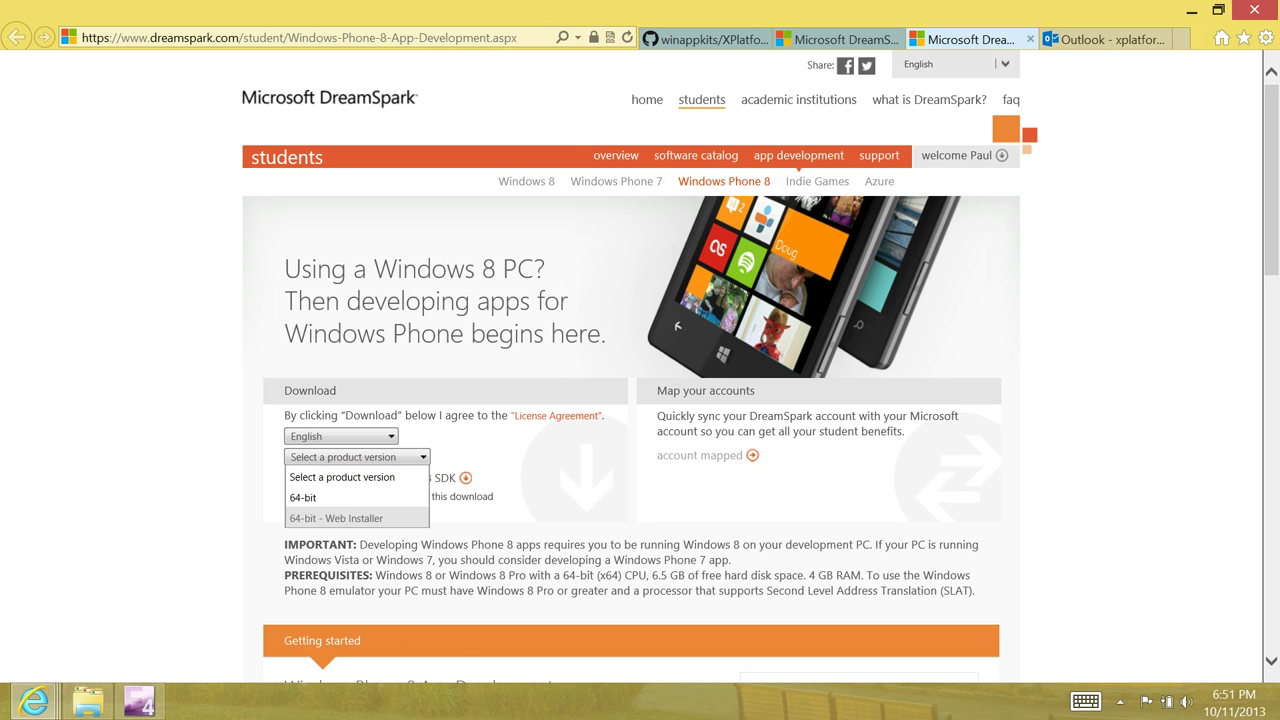
left_click(337, 518)
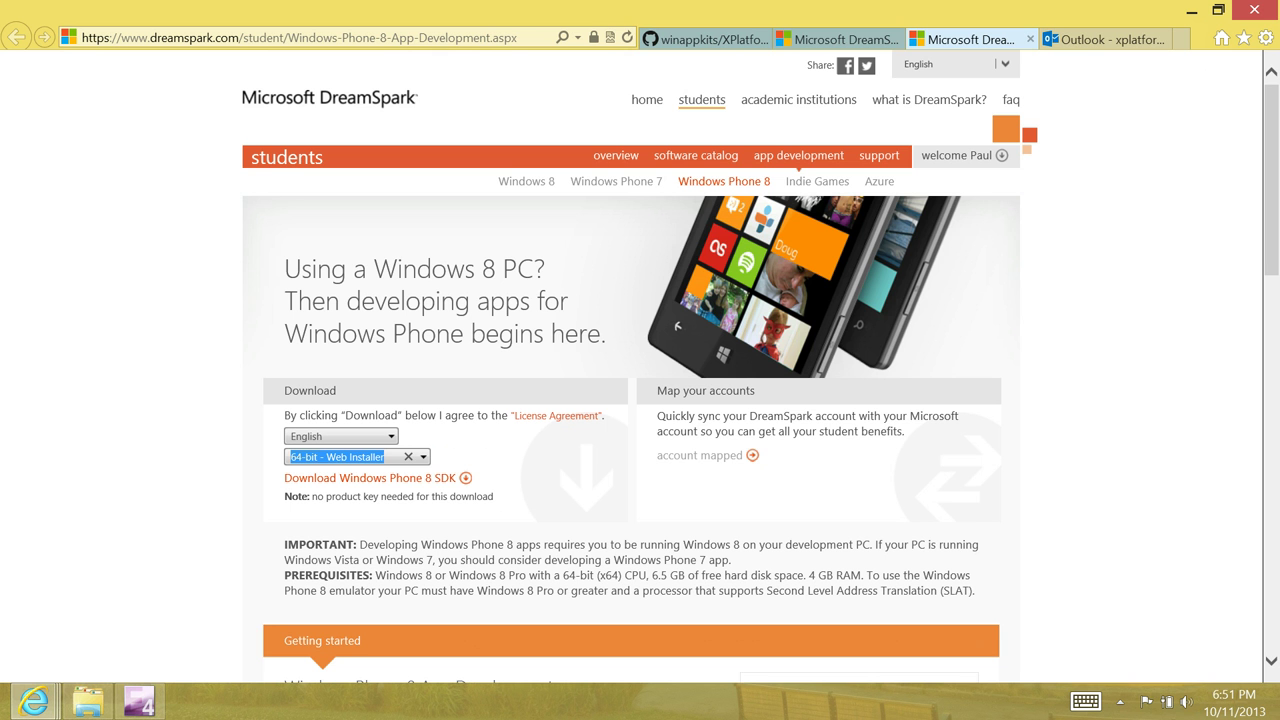
left_click(378, 478)
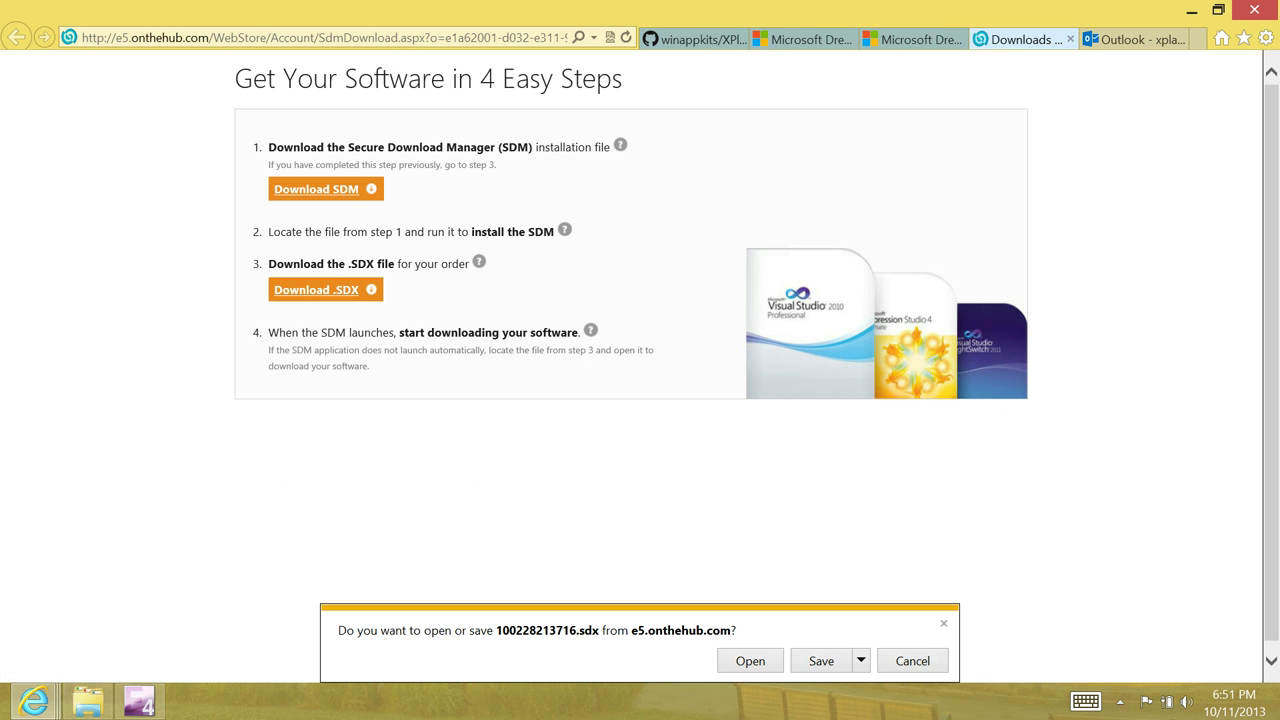
Open the .sdx file, download the Windows Phone SDK 8.0 64-bit web installer, and launch it.
left_click(750, 661)
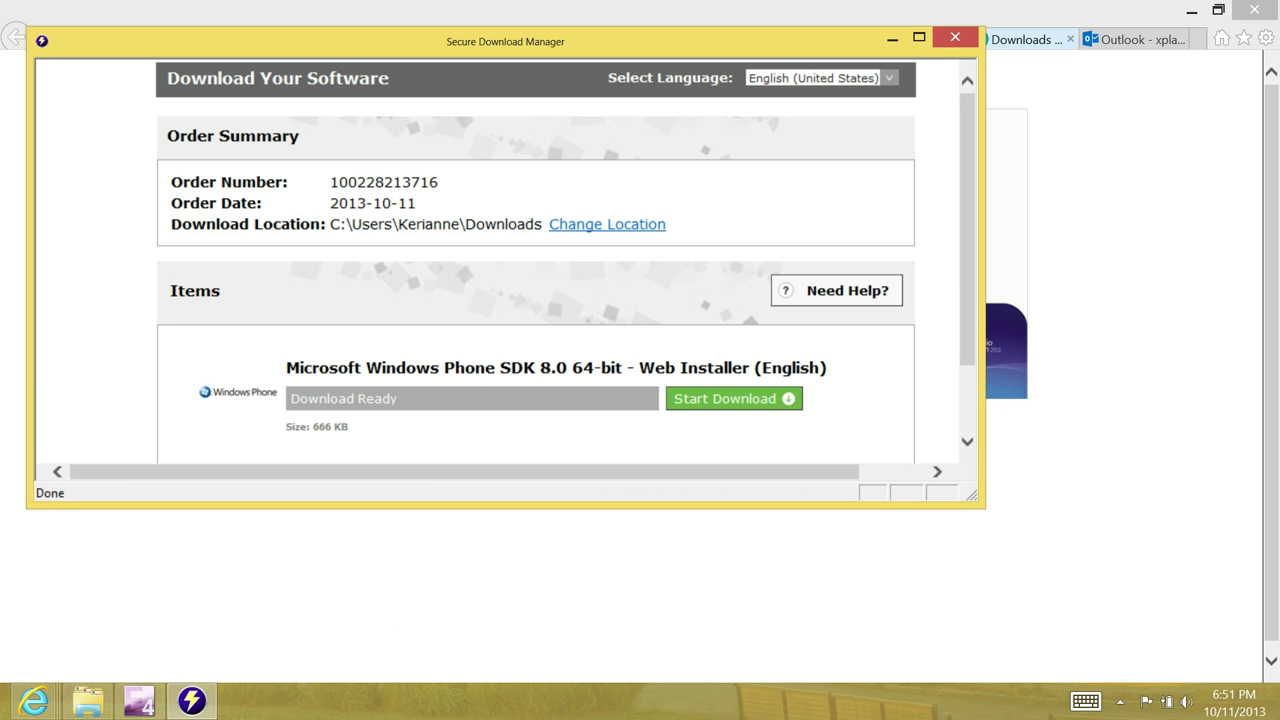
left_click(733, 400)
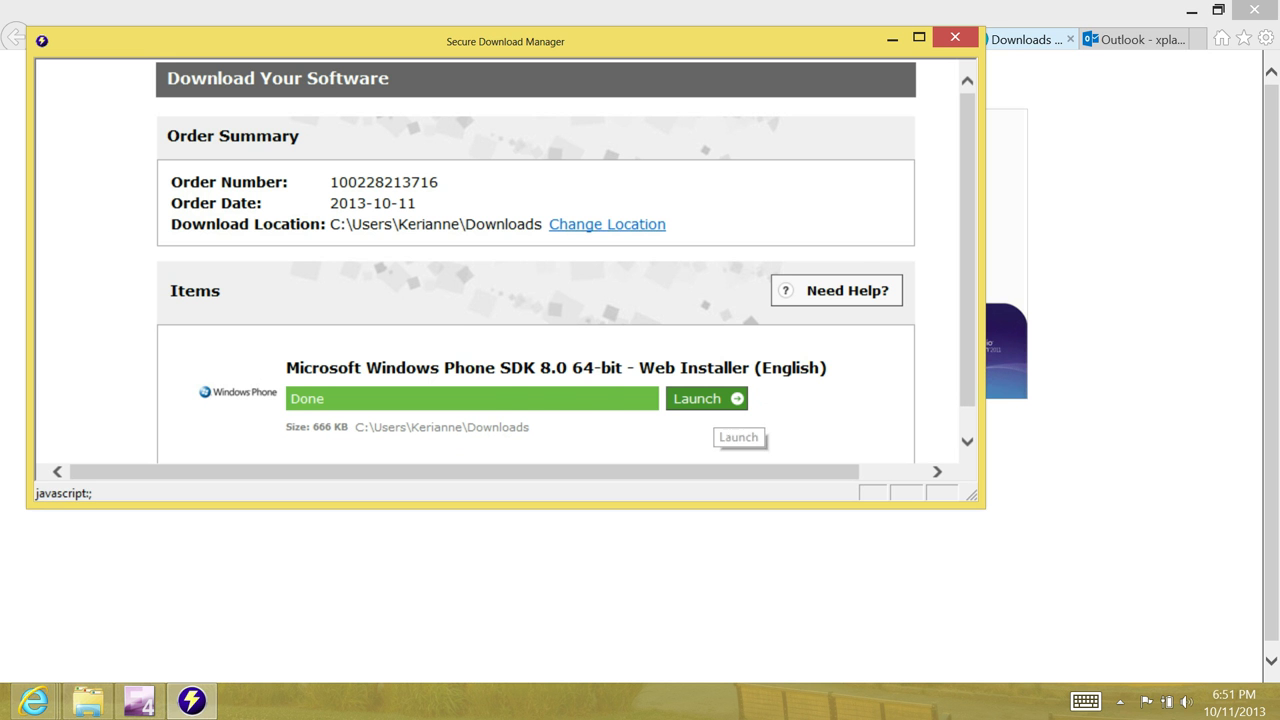
left_click(712, 400)
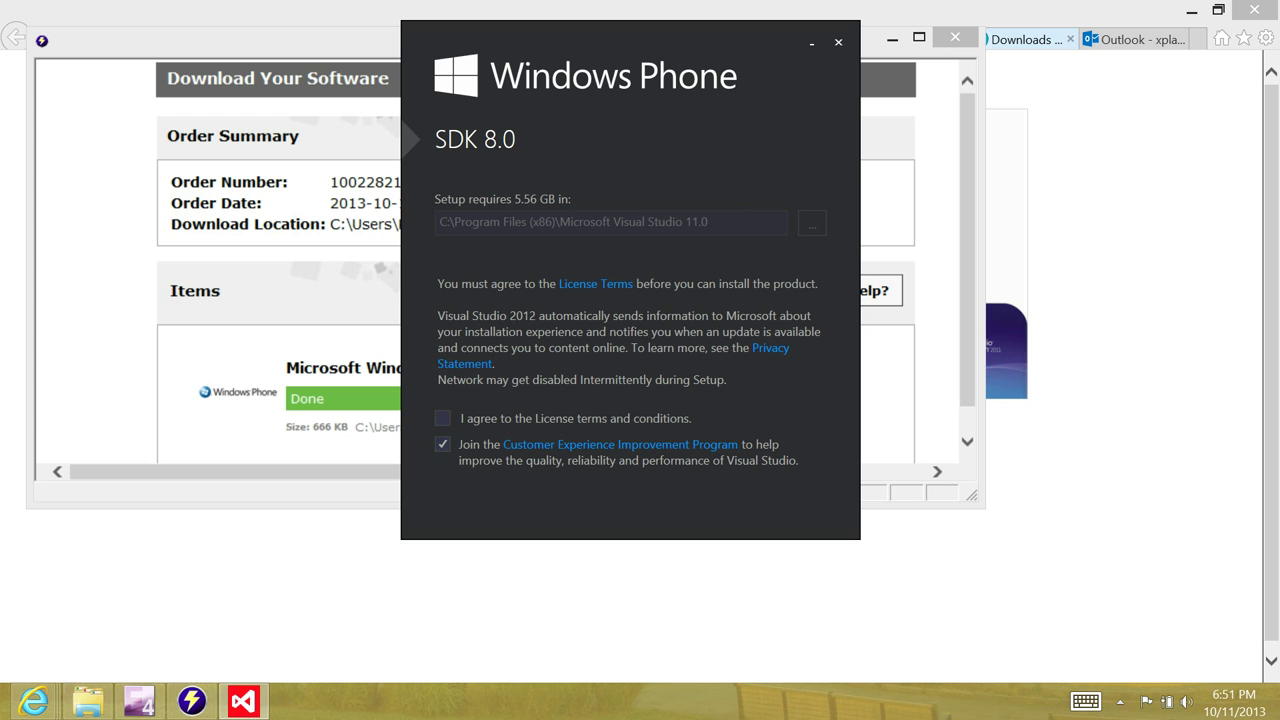
Accept the license and install Windows Phone SDK 8.0, closing setup when it asks for a restart.
left_click(442, 418)
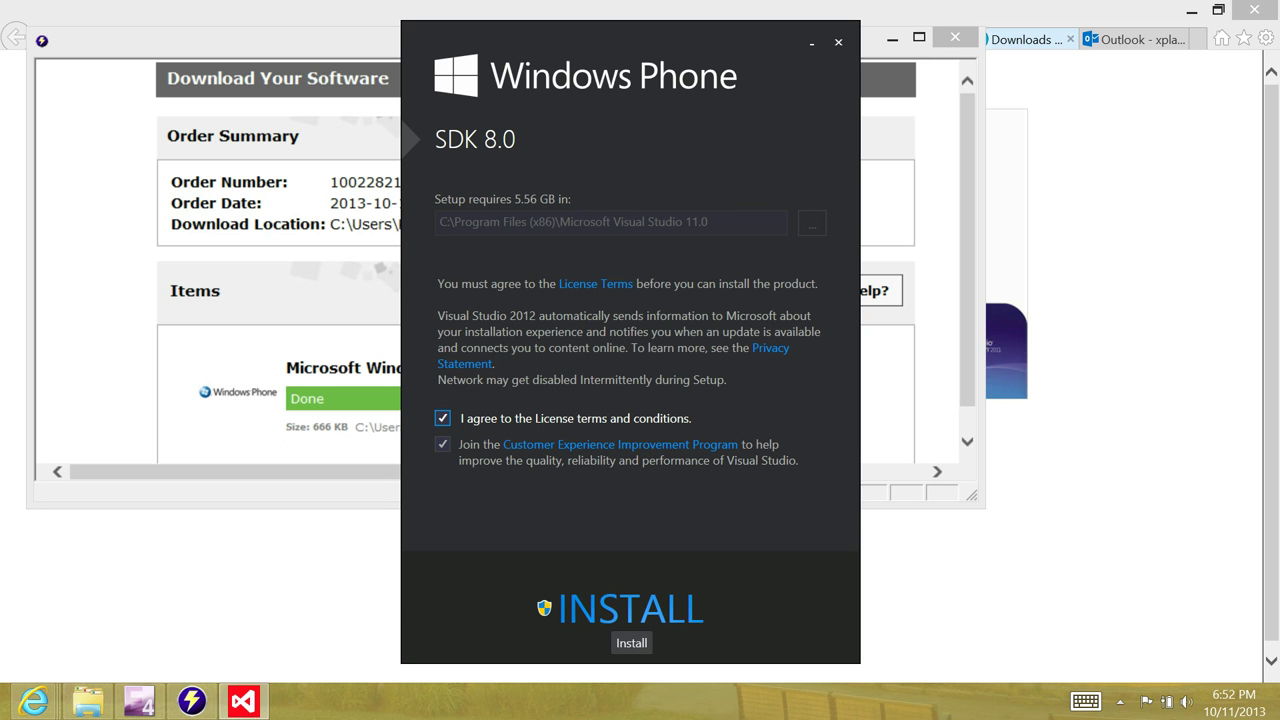
left_click(630, 610)
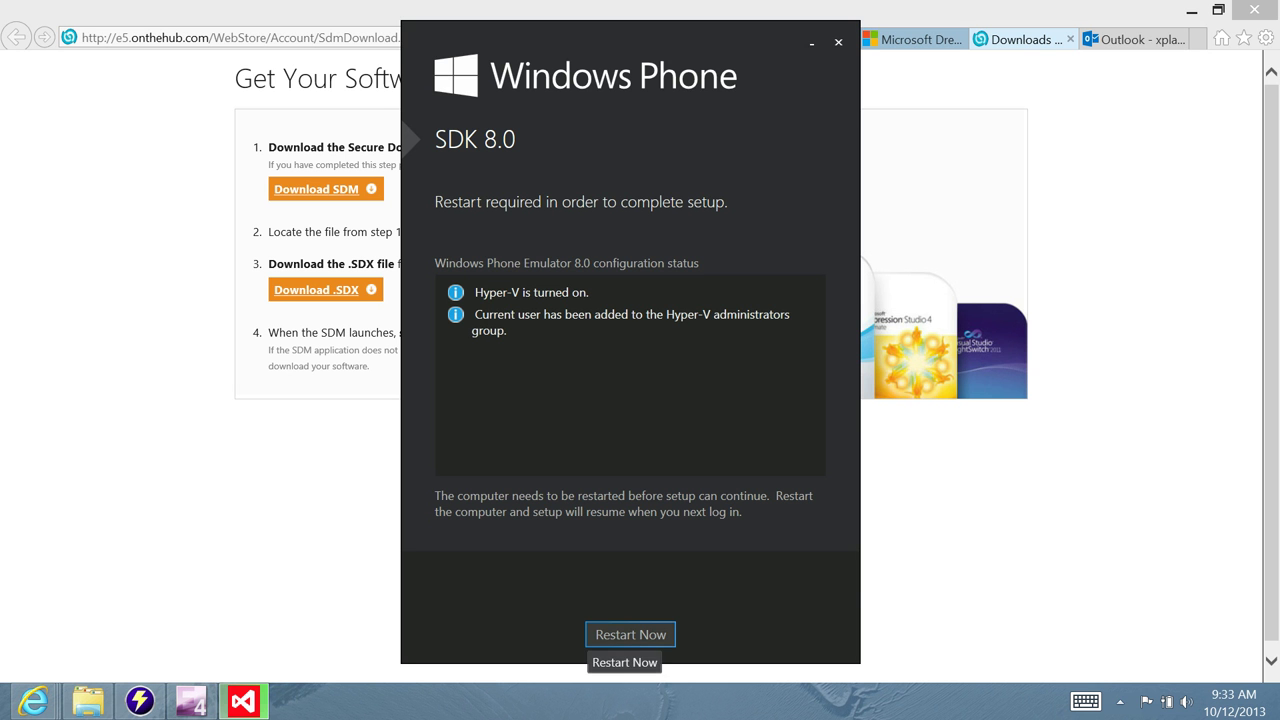
left_click(630, 634)
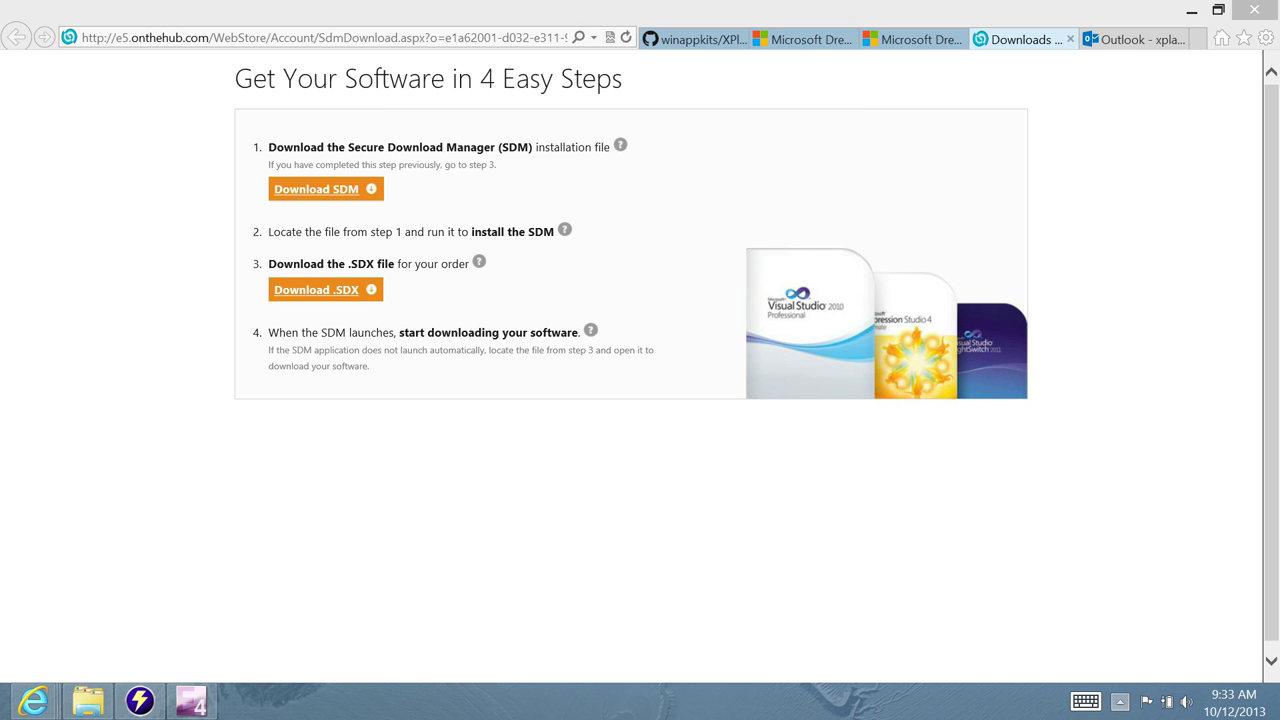
Stop the screen recorder from its system tray icon.
left_click(1120, 701)
right_click(1094, 614)
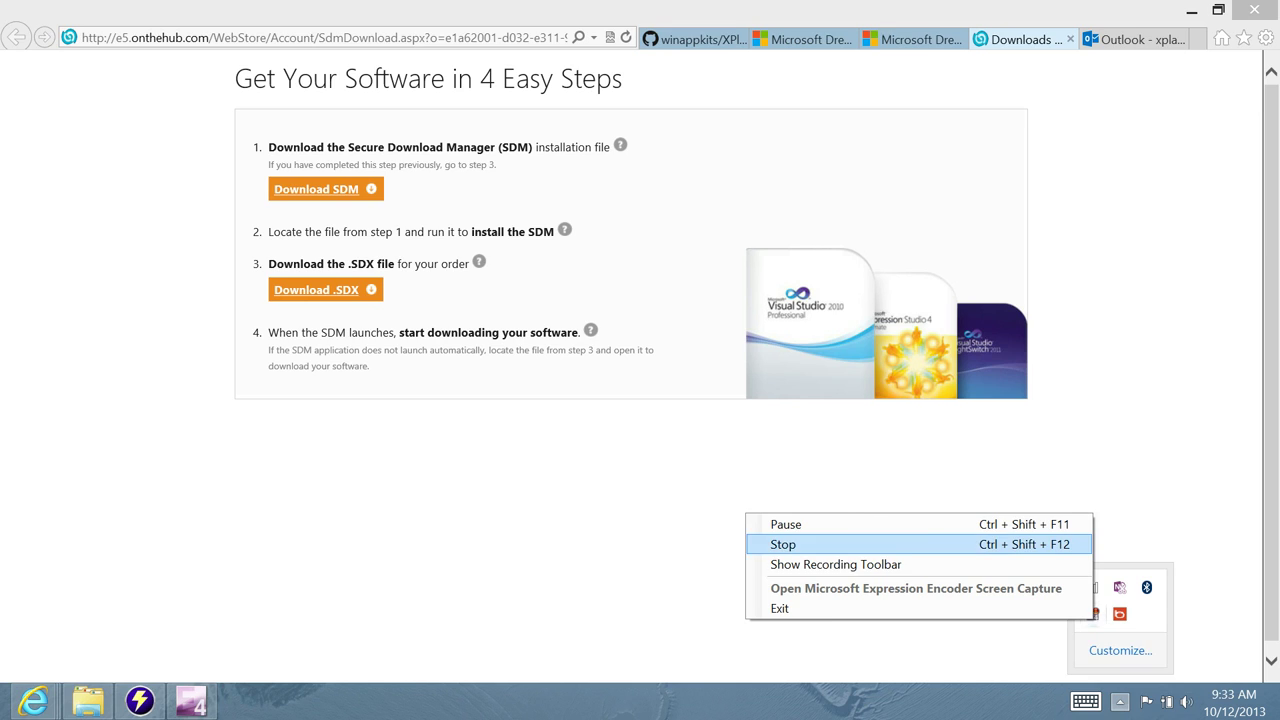
left_click(783, 544)
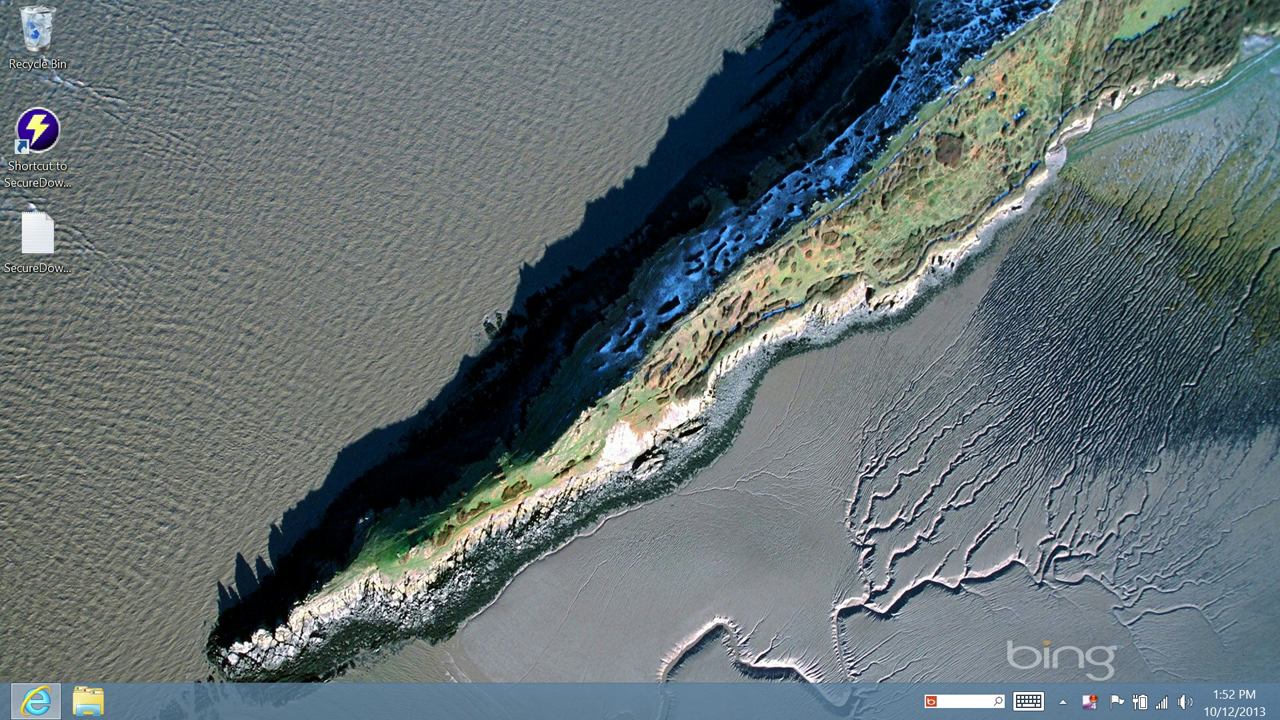
Save the XPlatformCloudKit repository from GitHub as XPlatformCloudKit-master.zip on the Desktop.
left_click(35, 700)
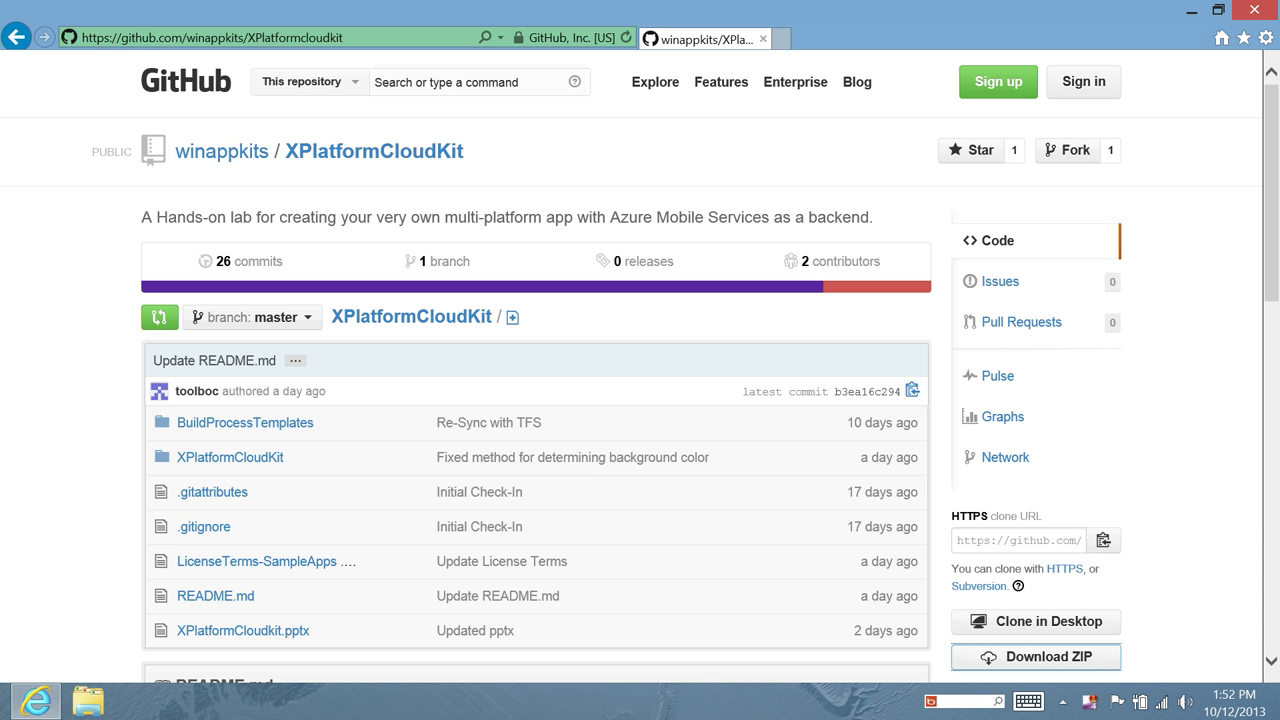
left_click(212, 38)
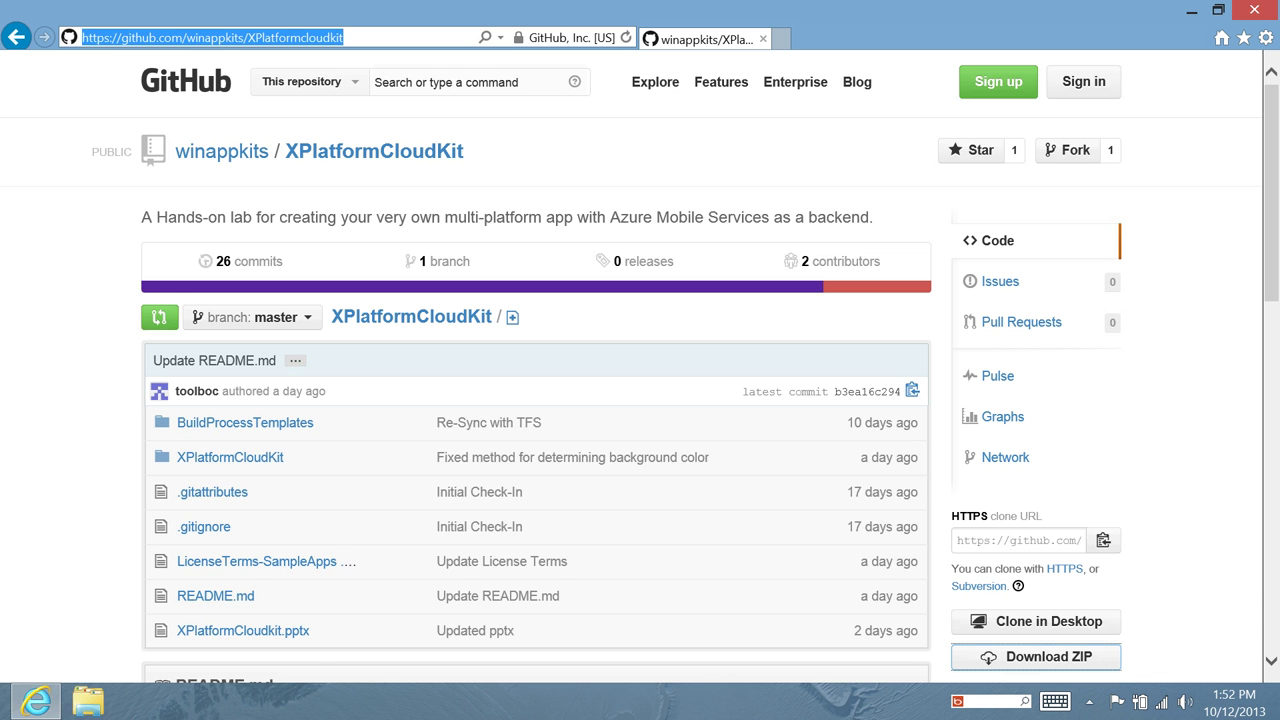
scroll(1036, 656, "down", 2)
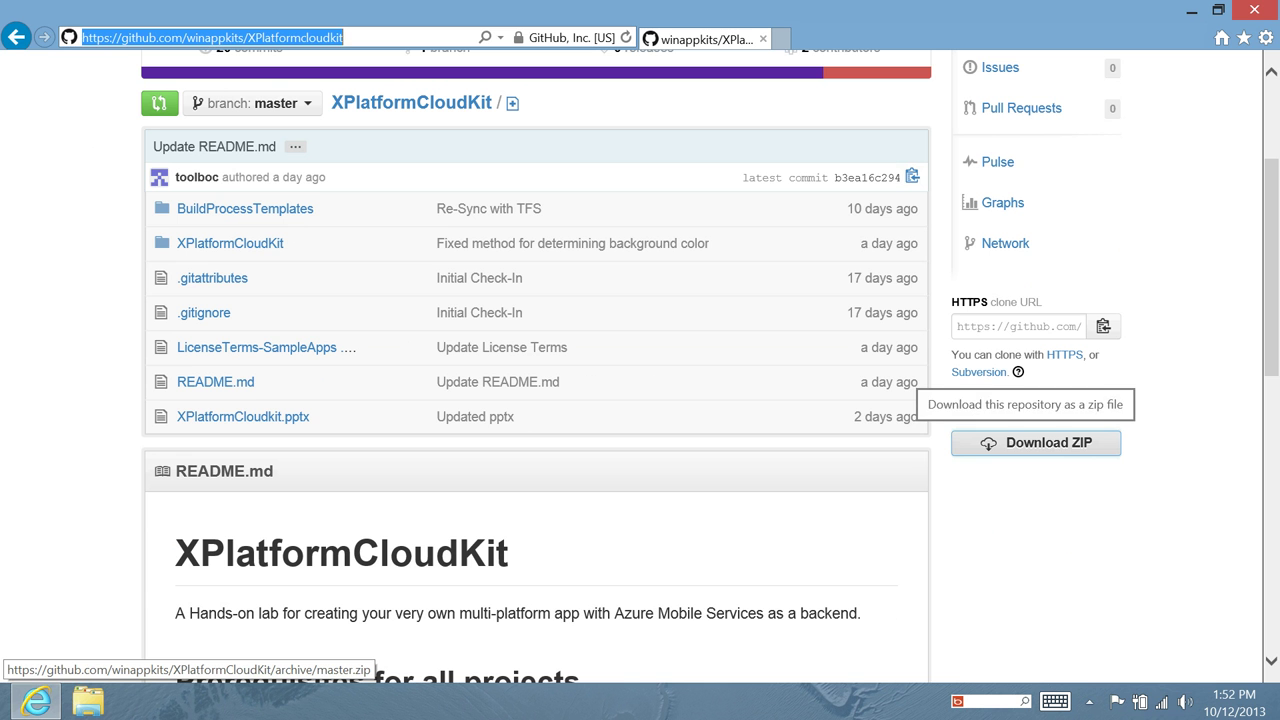
left_click(1036, 442)
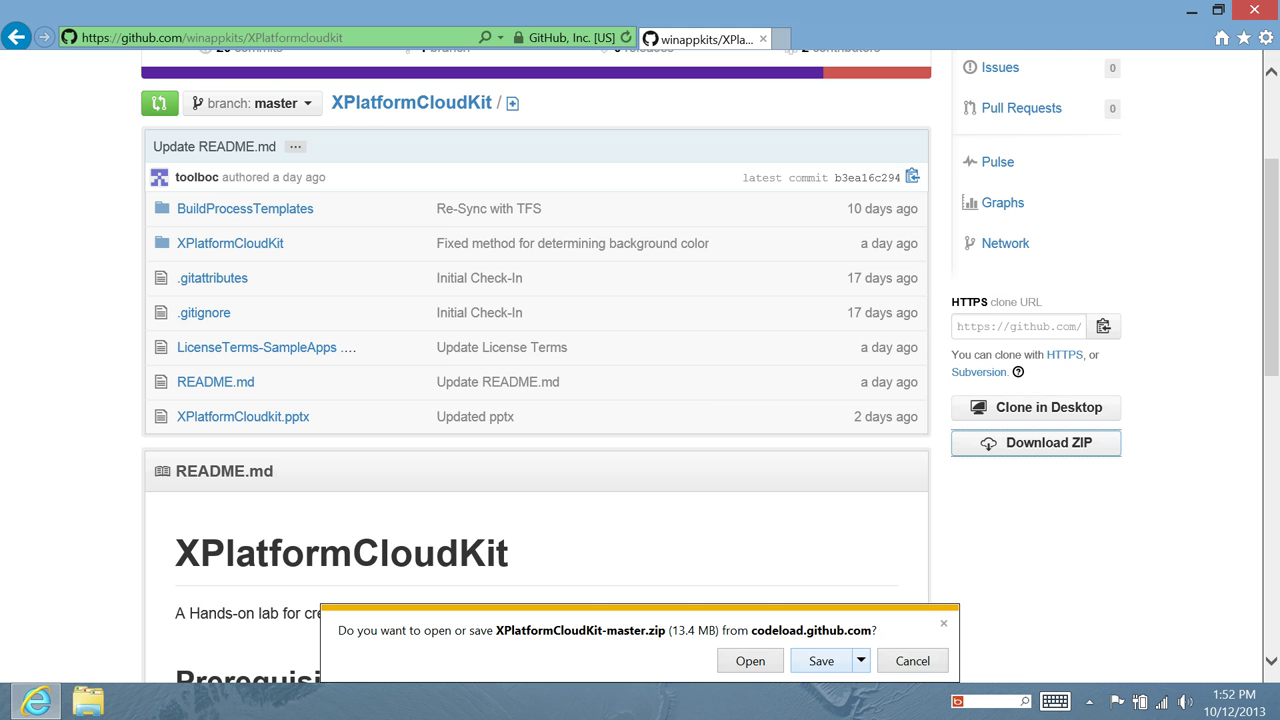
left_click(861, 660)
left_click(922, 640)
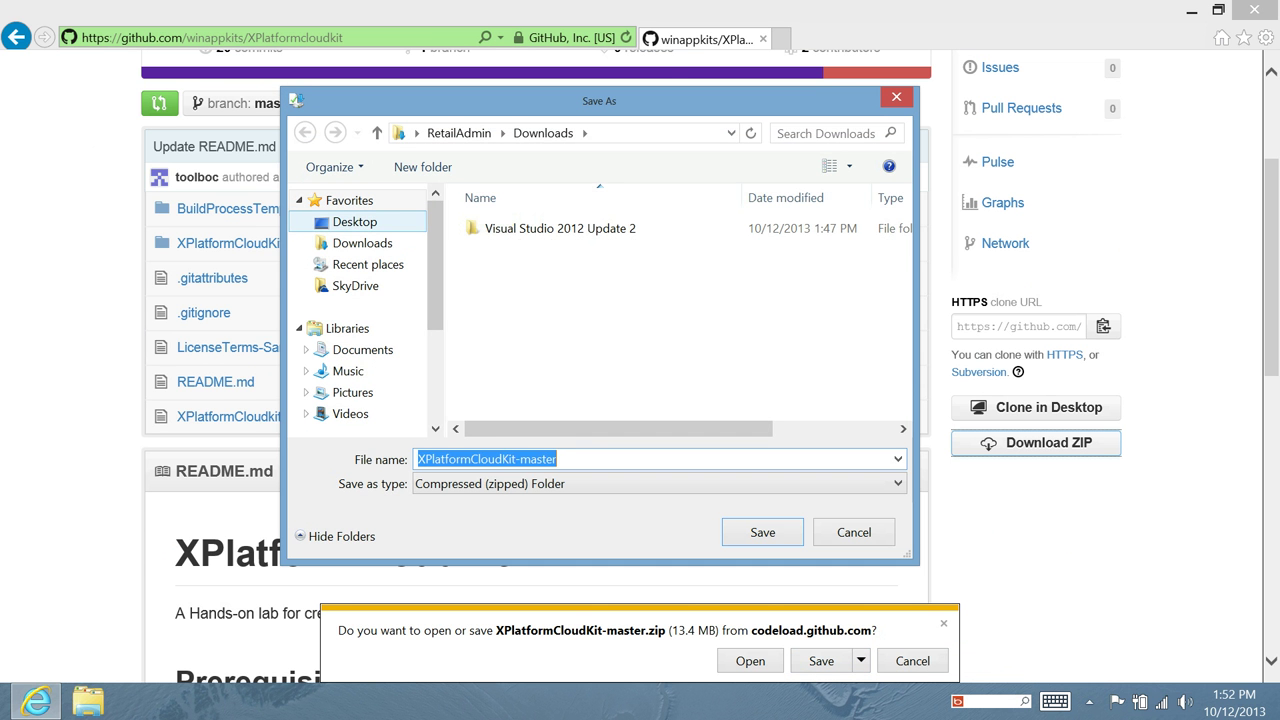
left_click(355, 221)
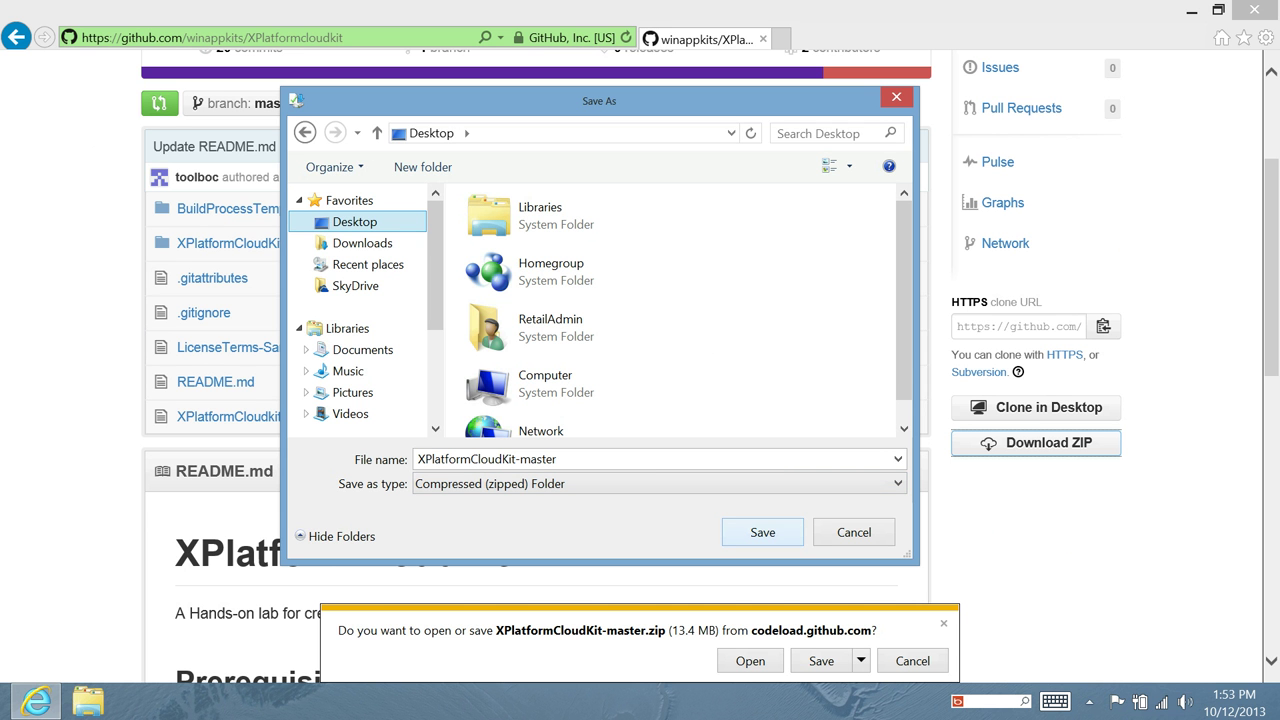
key("Return")
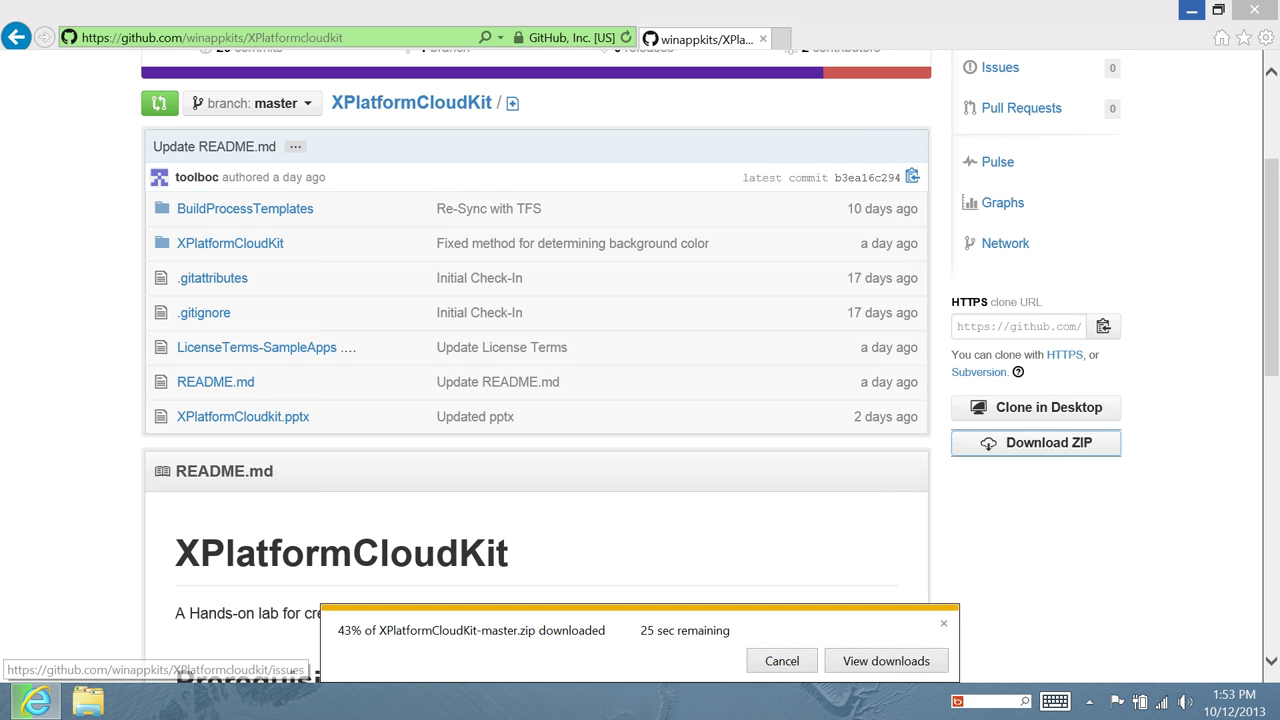
Wait for the ZIP download to finish, then show the desktop.
left_click(1191, 10)
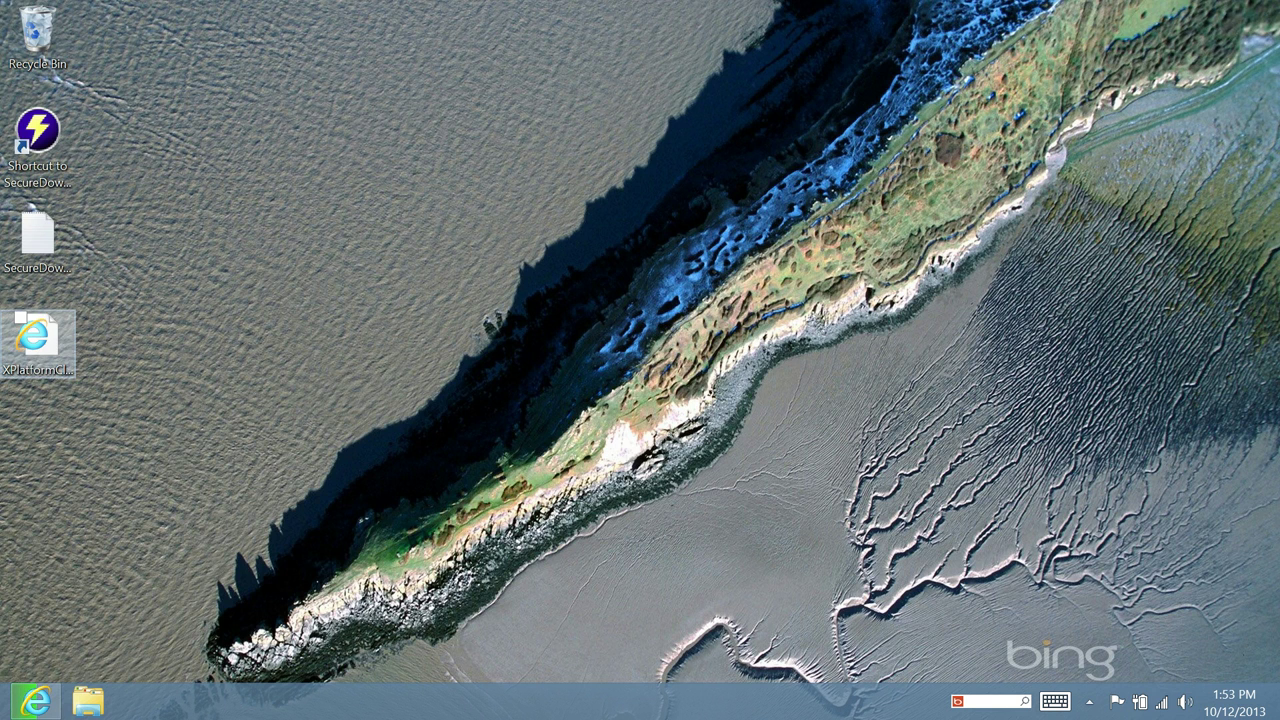
left_click(35, 700)
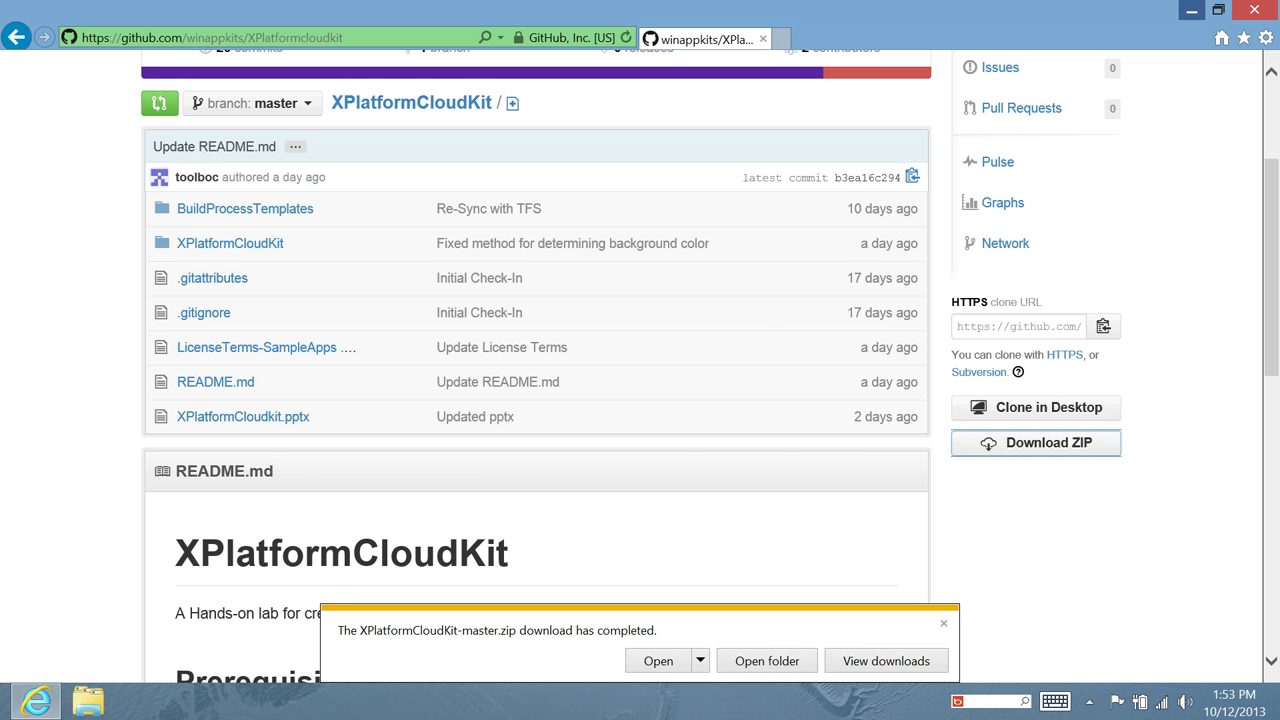
key("super+d")
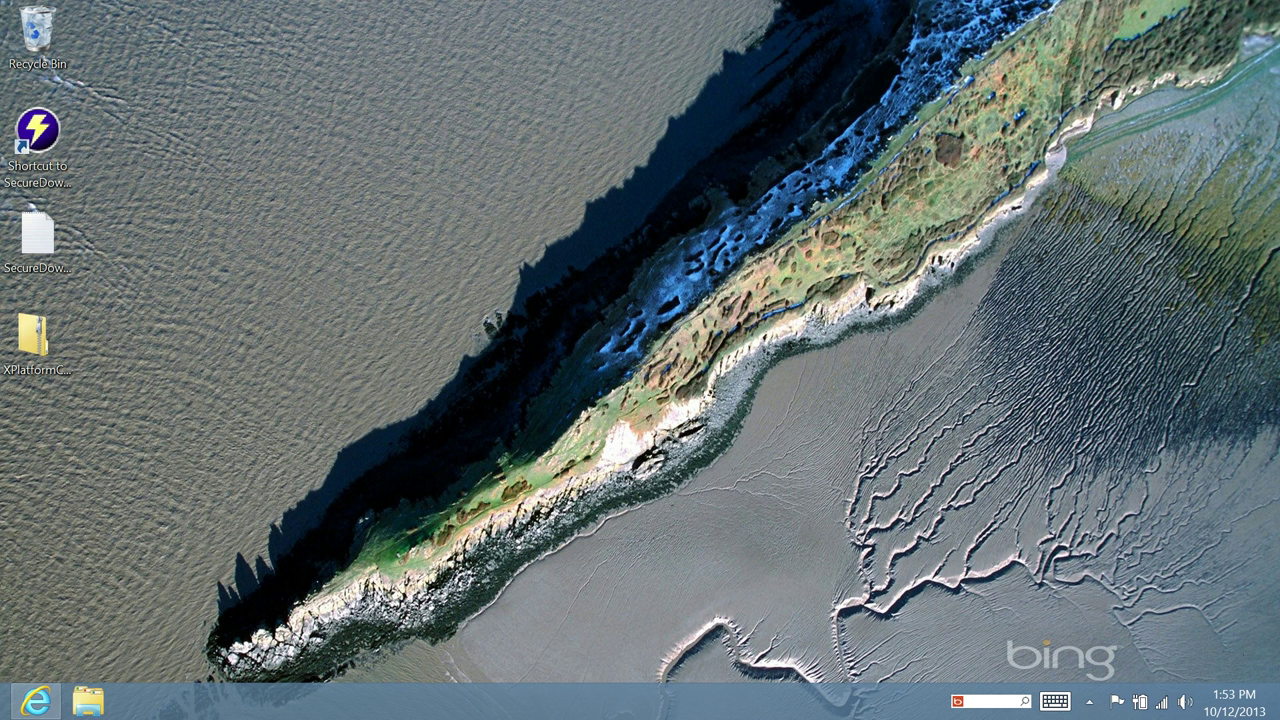
Unblock XPlatformCloudKit-master.zip in its file Properties and apply the change.
left_click(37, 345)
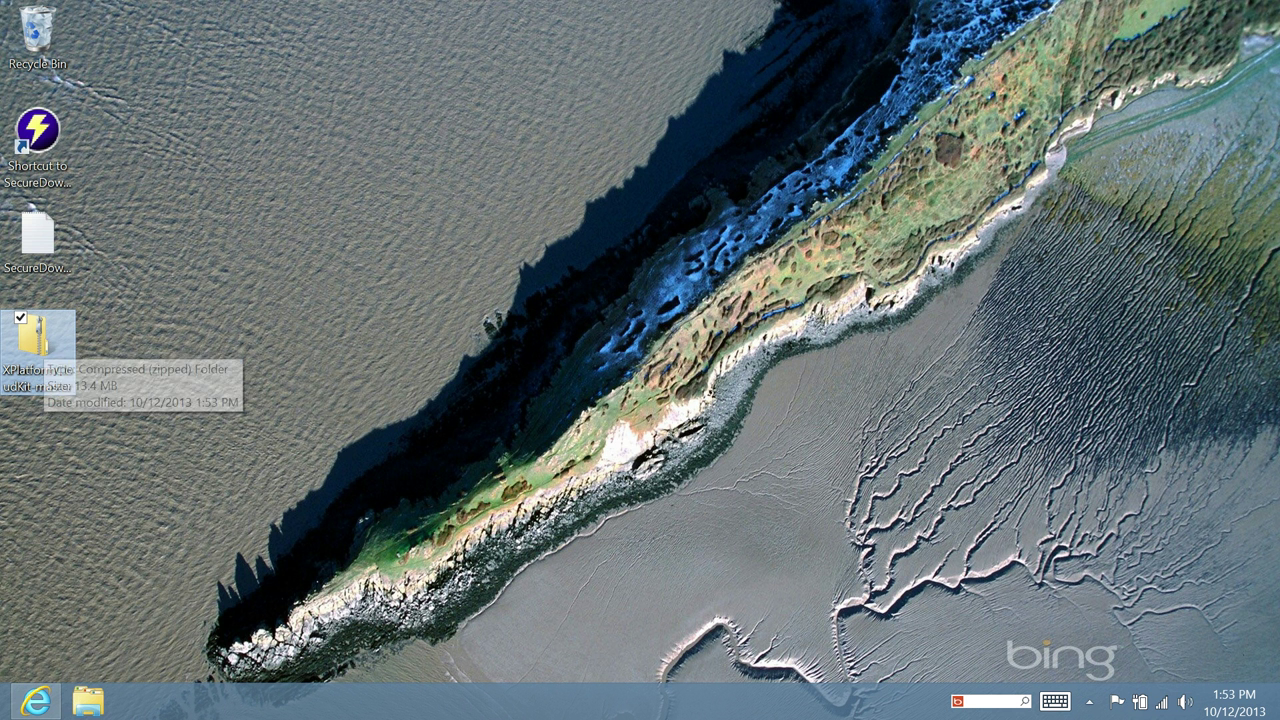
right_click(44, 342)
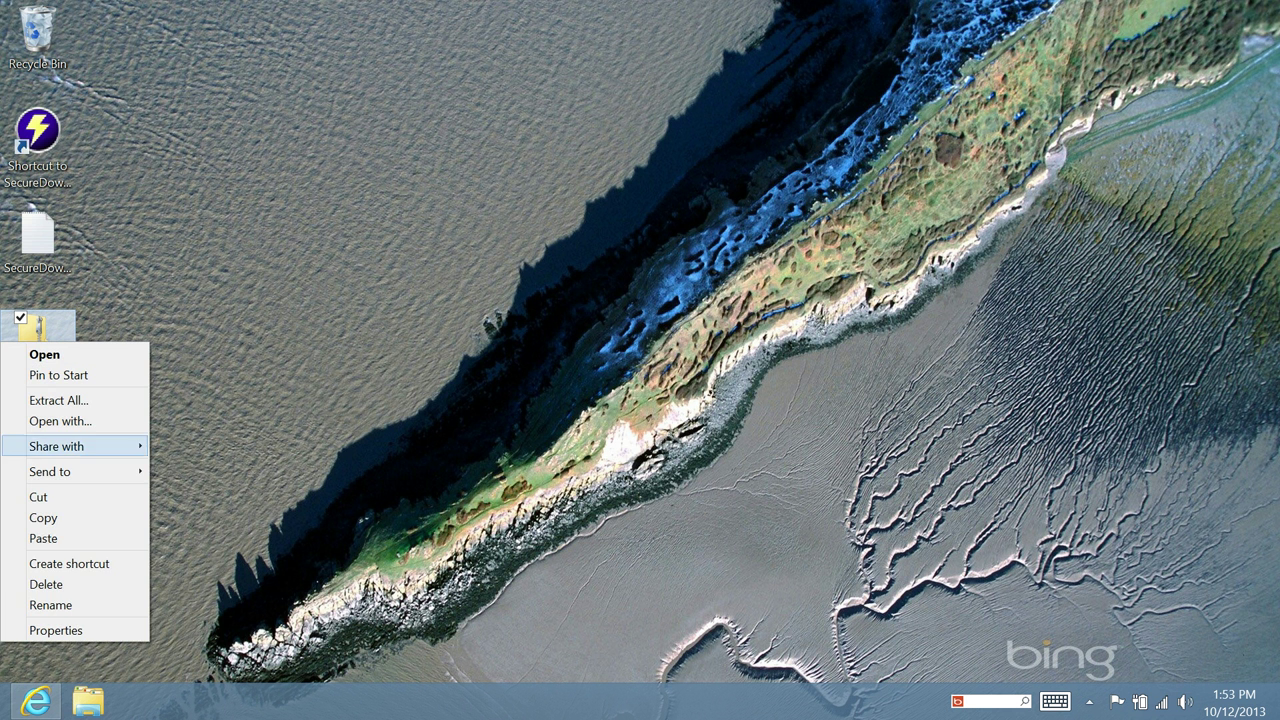
left_click(55, 630)
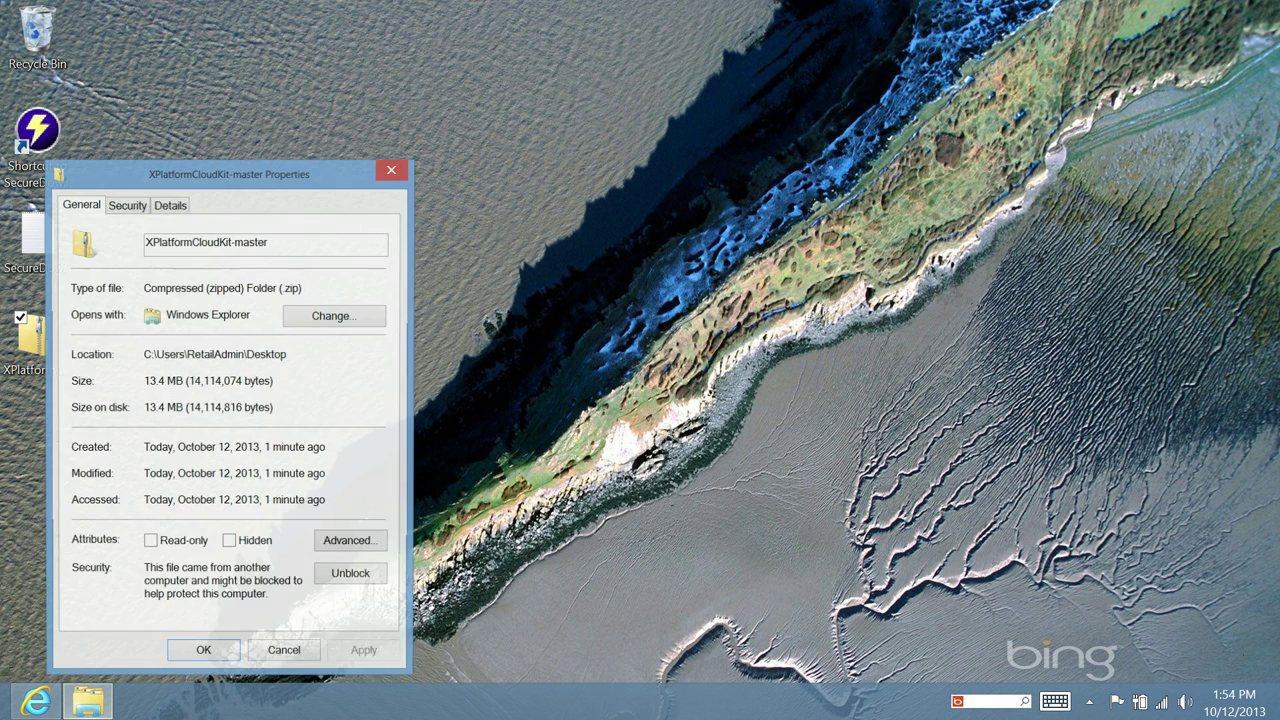
left_click(352, 576)
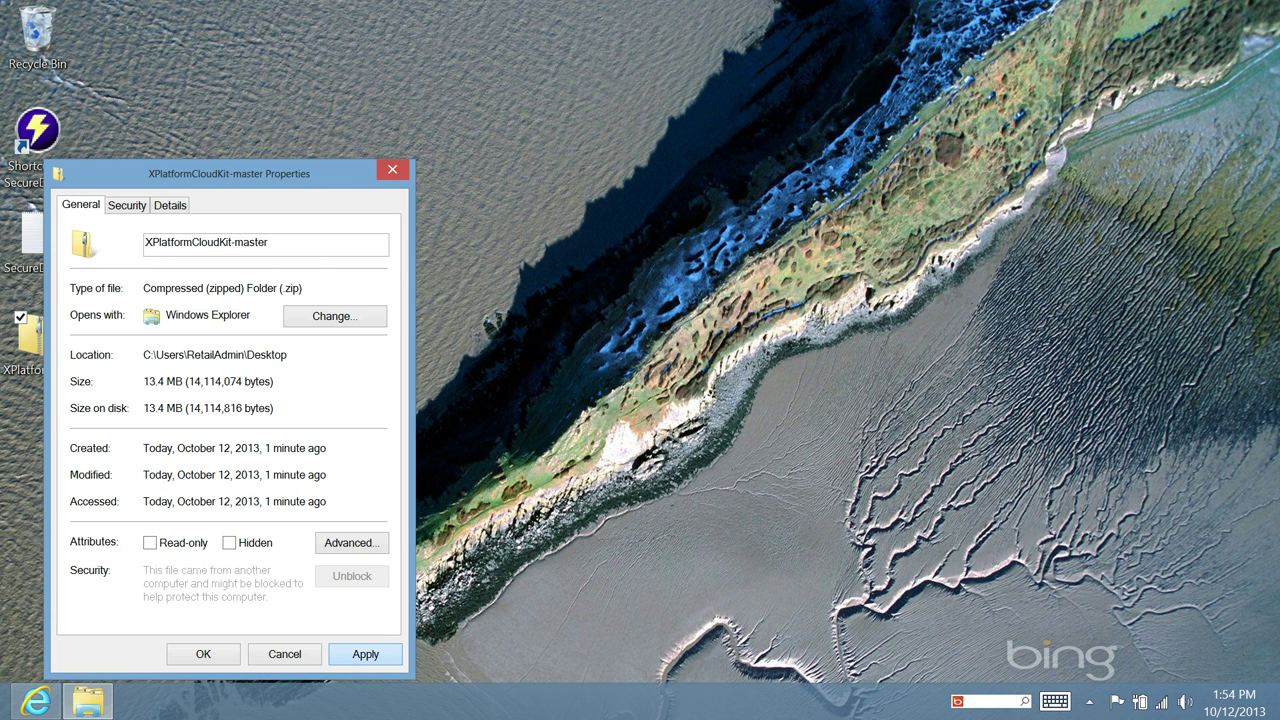
left_click(365, 654)
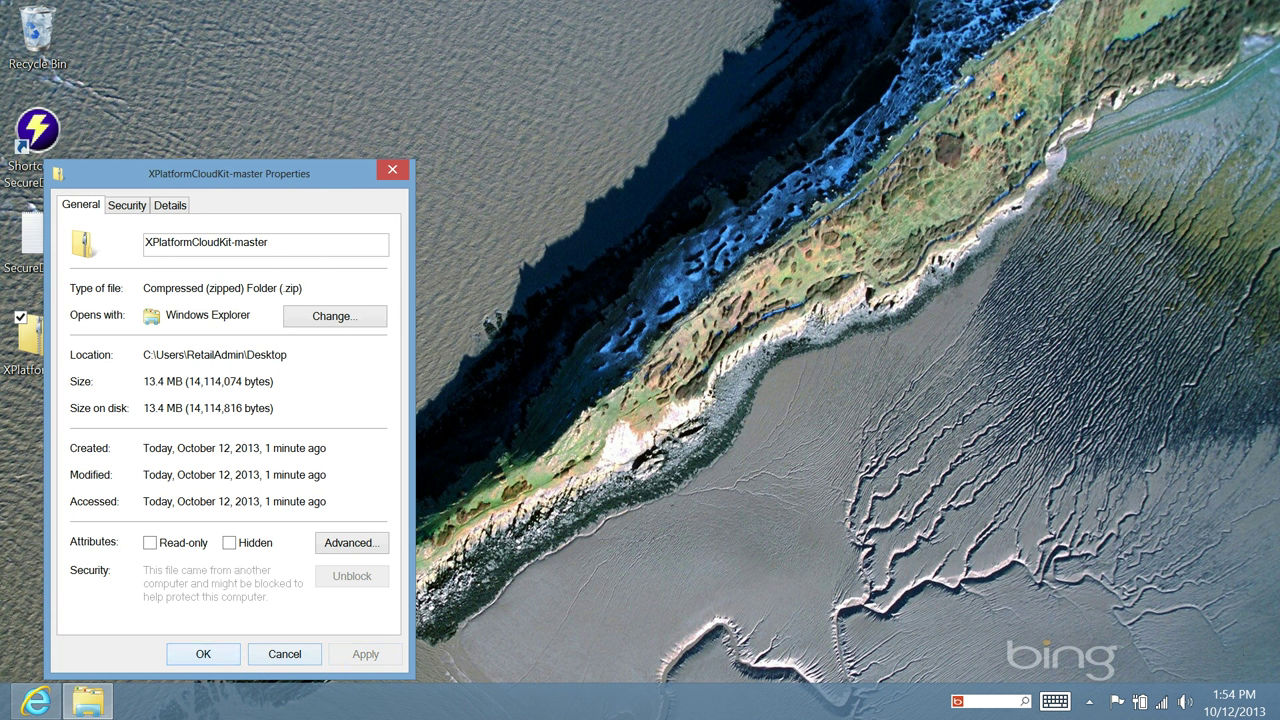
key("Return")
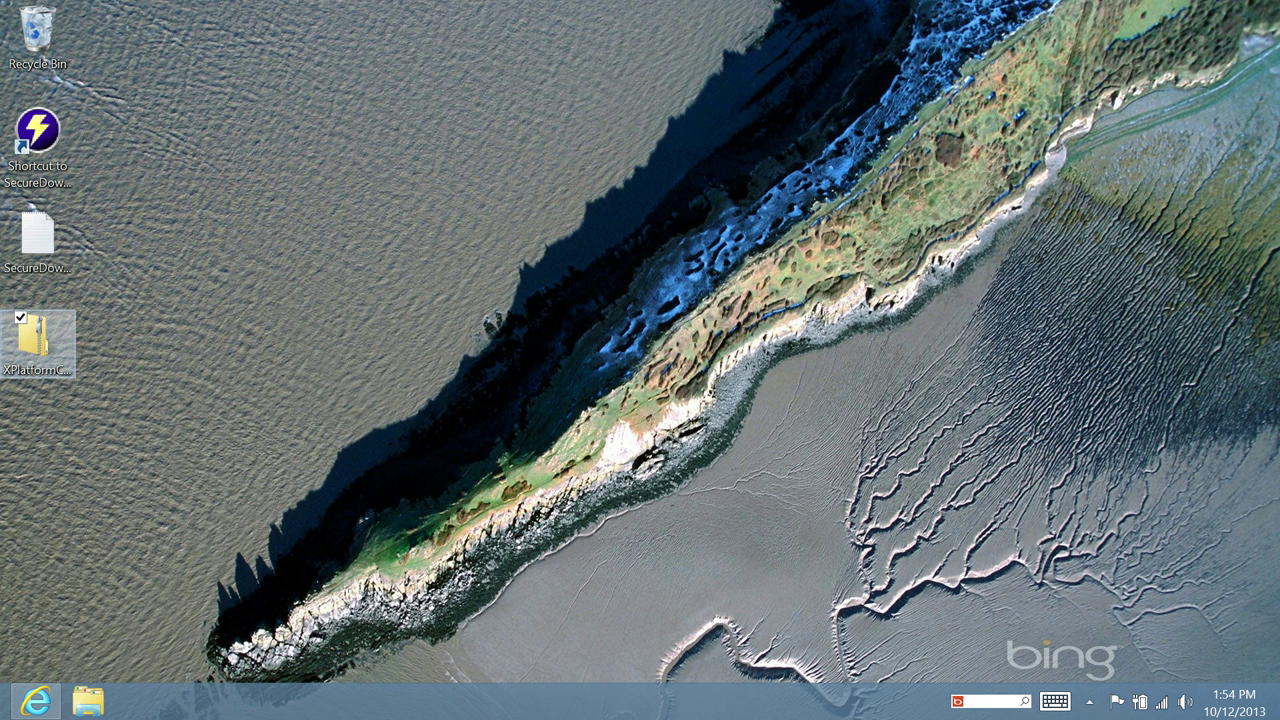
Copy the XPlatformCloudKit-master folder out of the zip onto the Desktop.
double_click(37, 342)
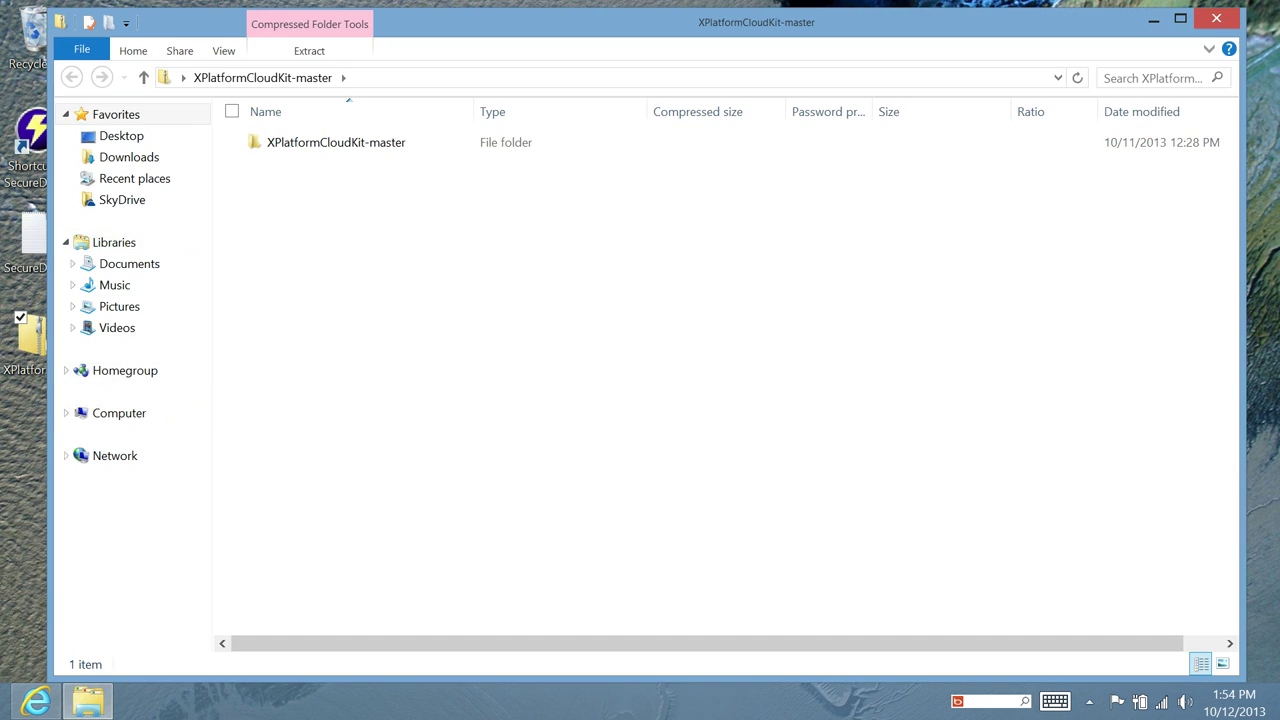
left_click_drag(330, 142, 44, 478)
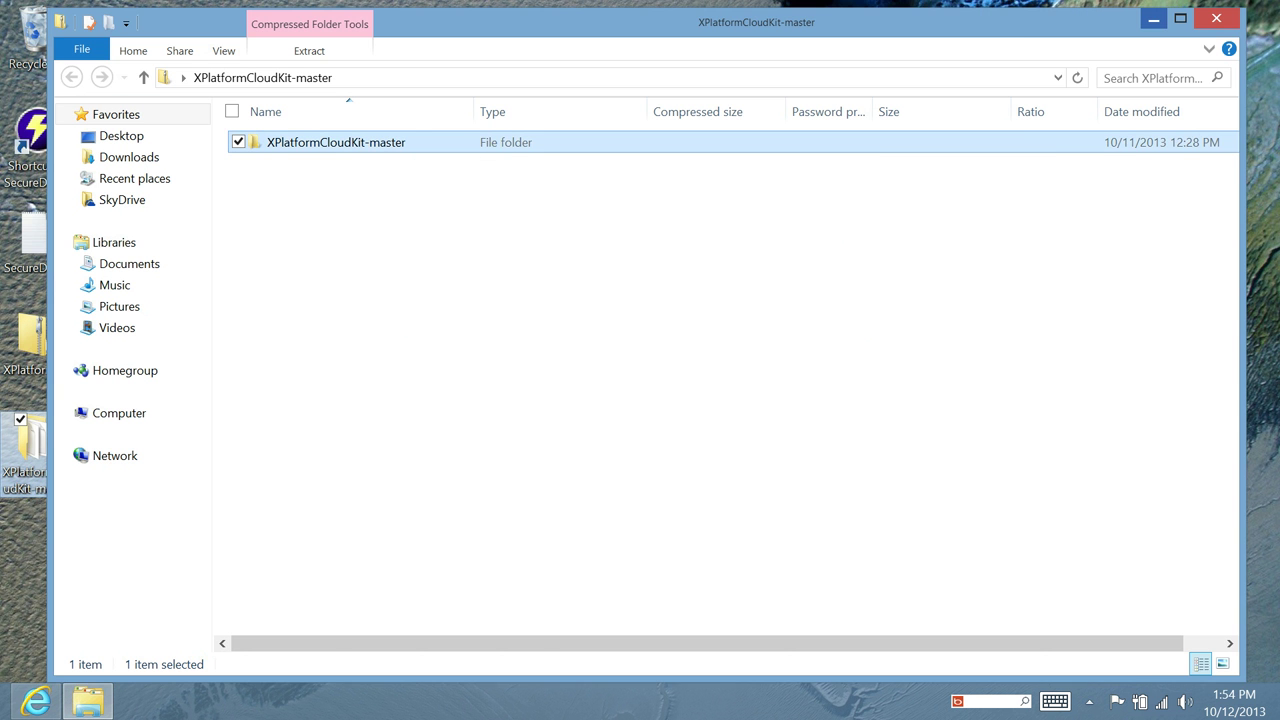
key("alt+F4")
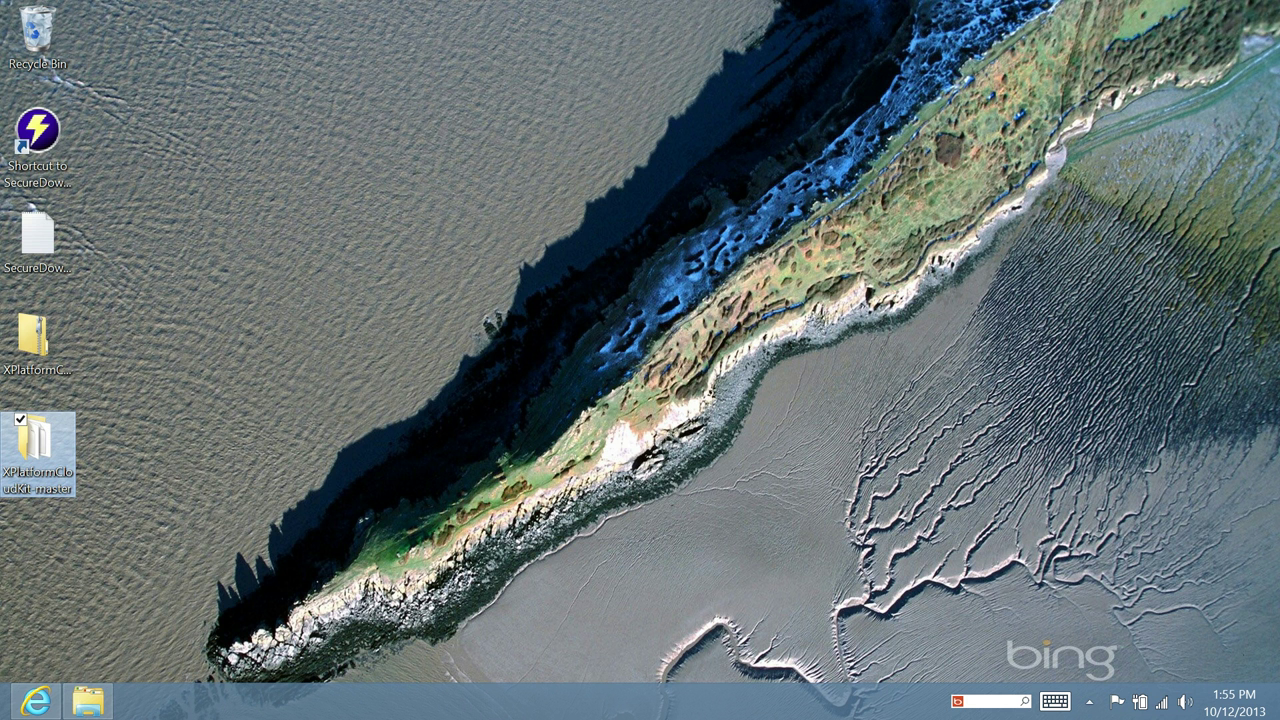
Open XPlatformCloudkit.pptx from the extracted folder in PowerPoint.
key("Return")
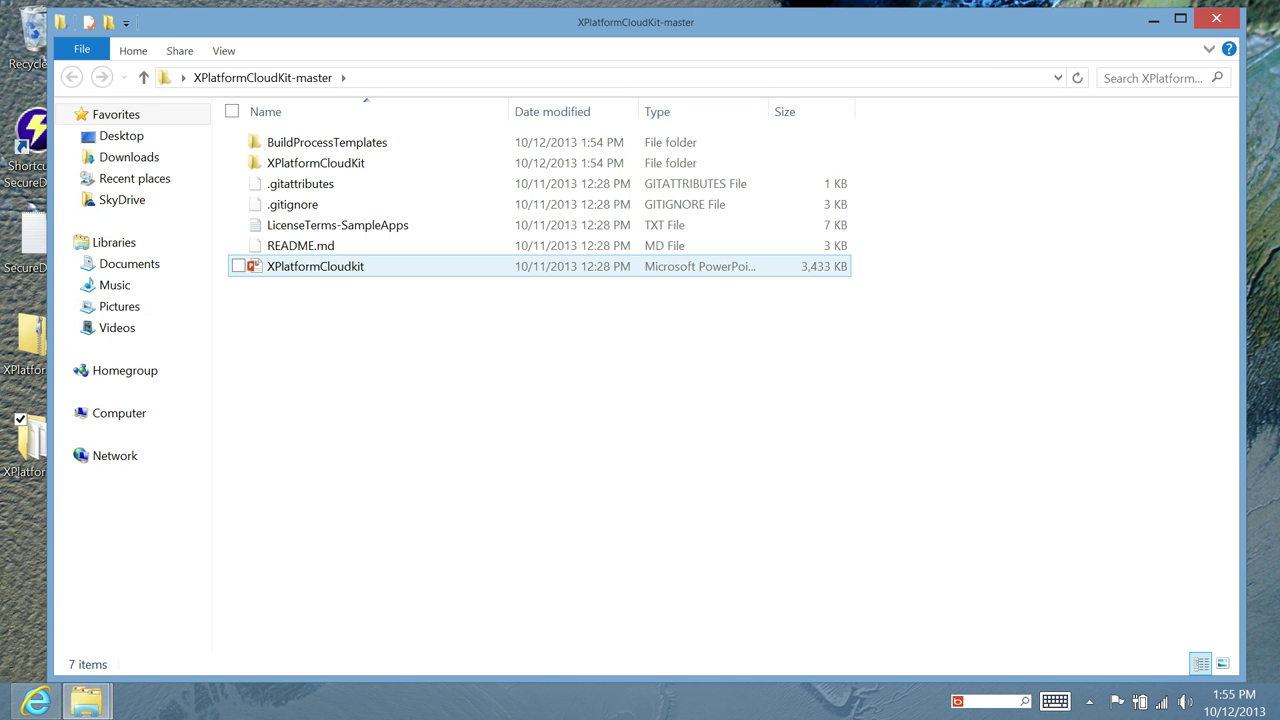
left_click(315, 266)
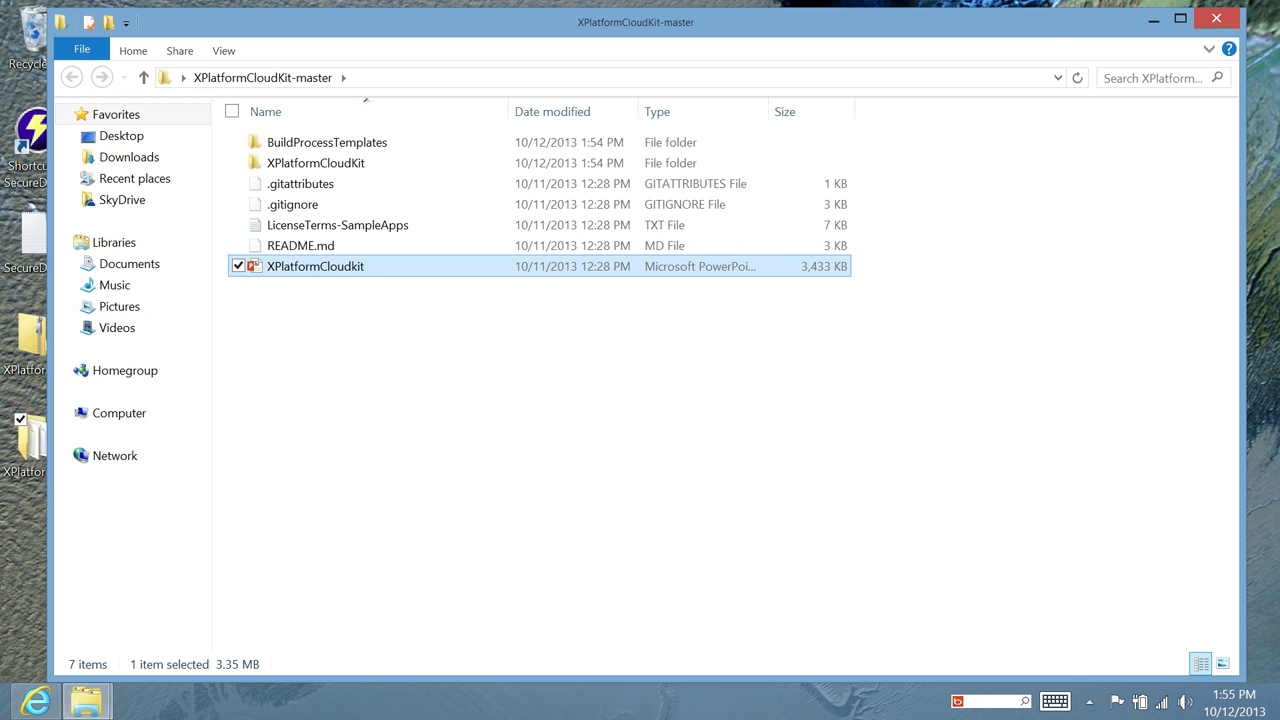
key("Return")
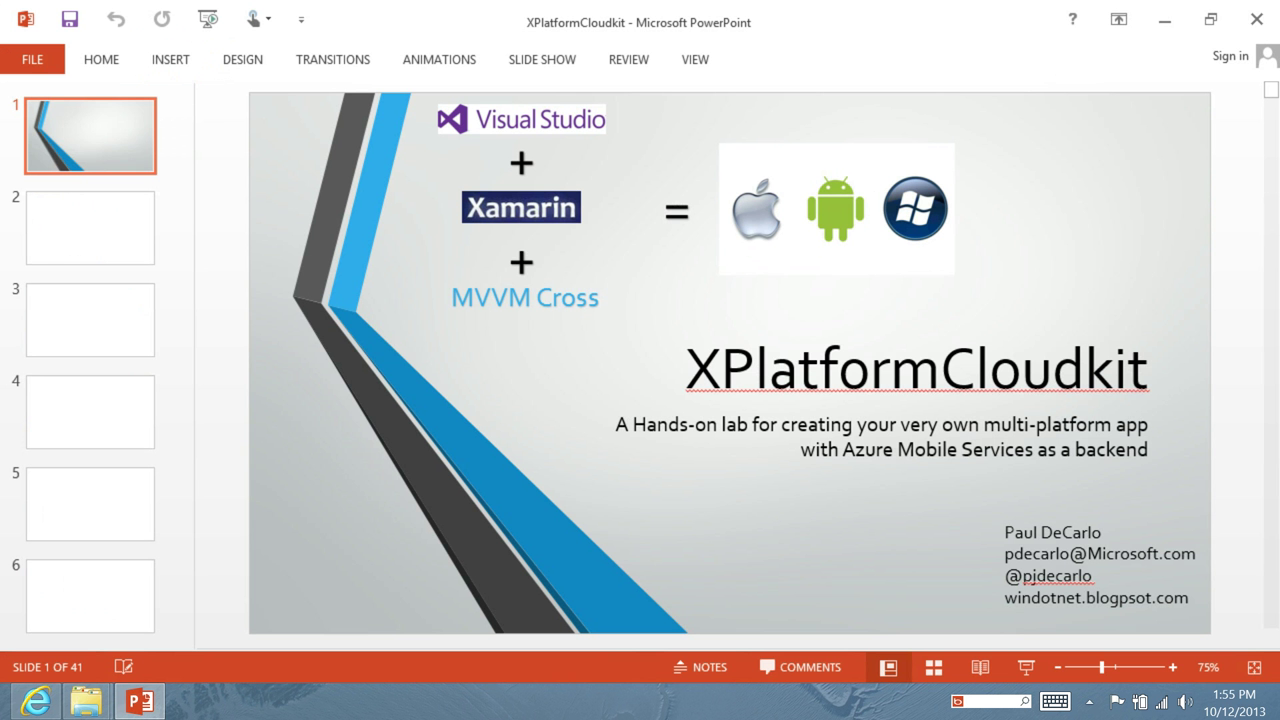
Minimize PowerPoint and open XPlatformCloudKit.sln inside the XPlatformCloudKit project folder.
left_click(1165, 19)
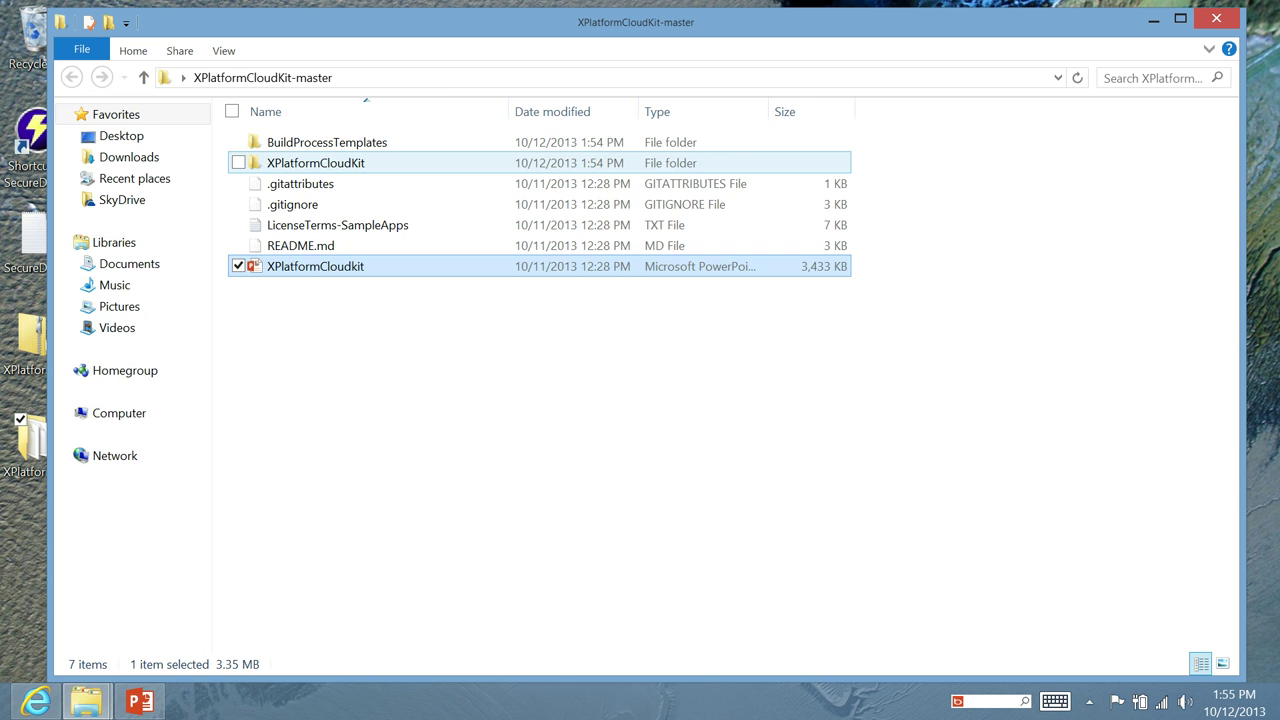
double_click(315, 163)
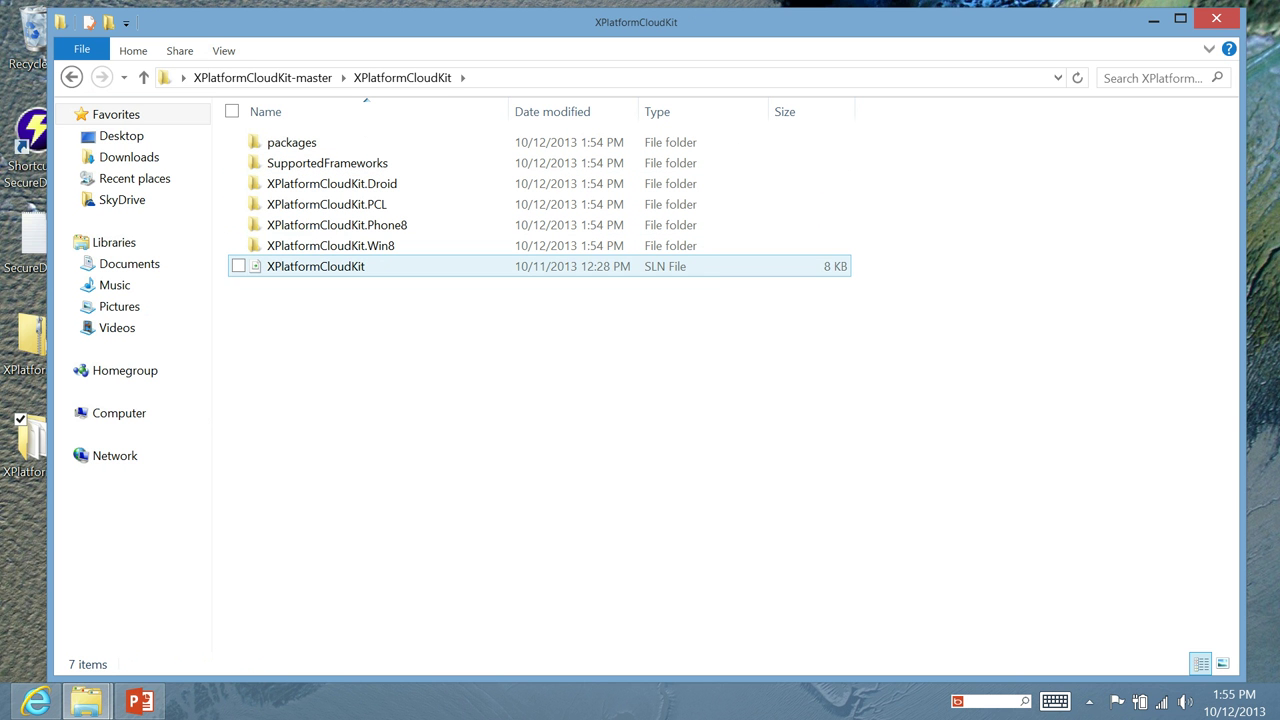
left_click(316, 267)
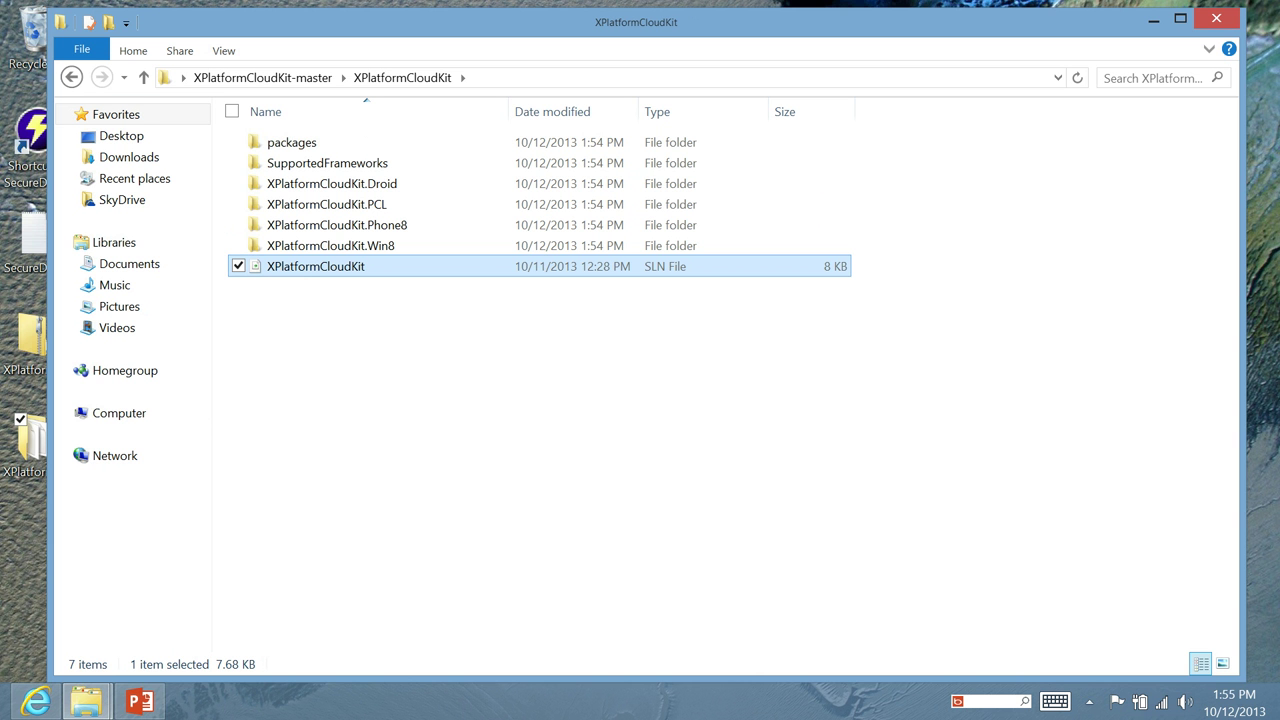
double_click(316, 267)
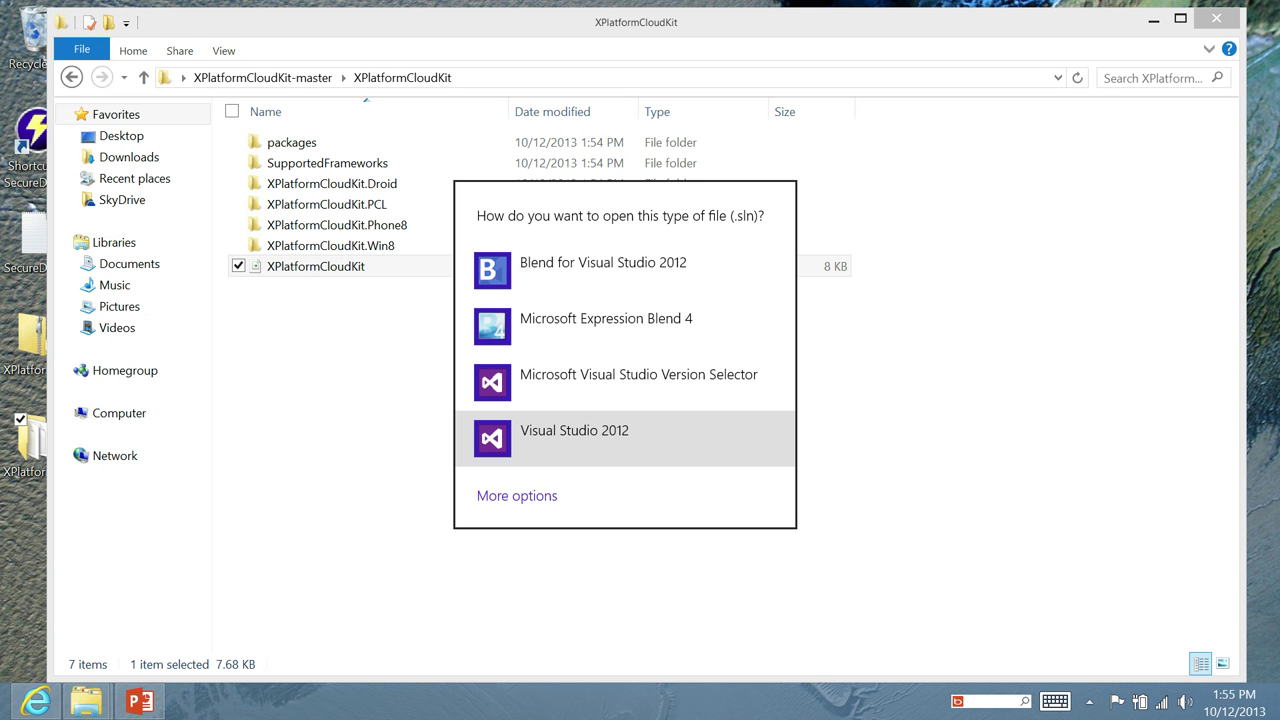
Open the solution with Visual Studio 2012 using Visual C# Development Settings as the default.
left_click(625, 438)
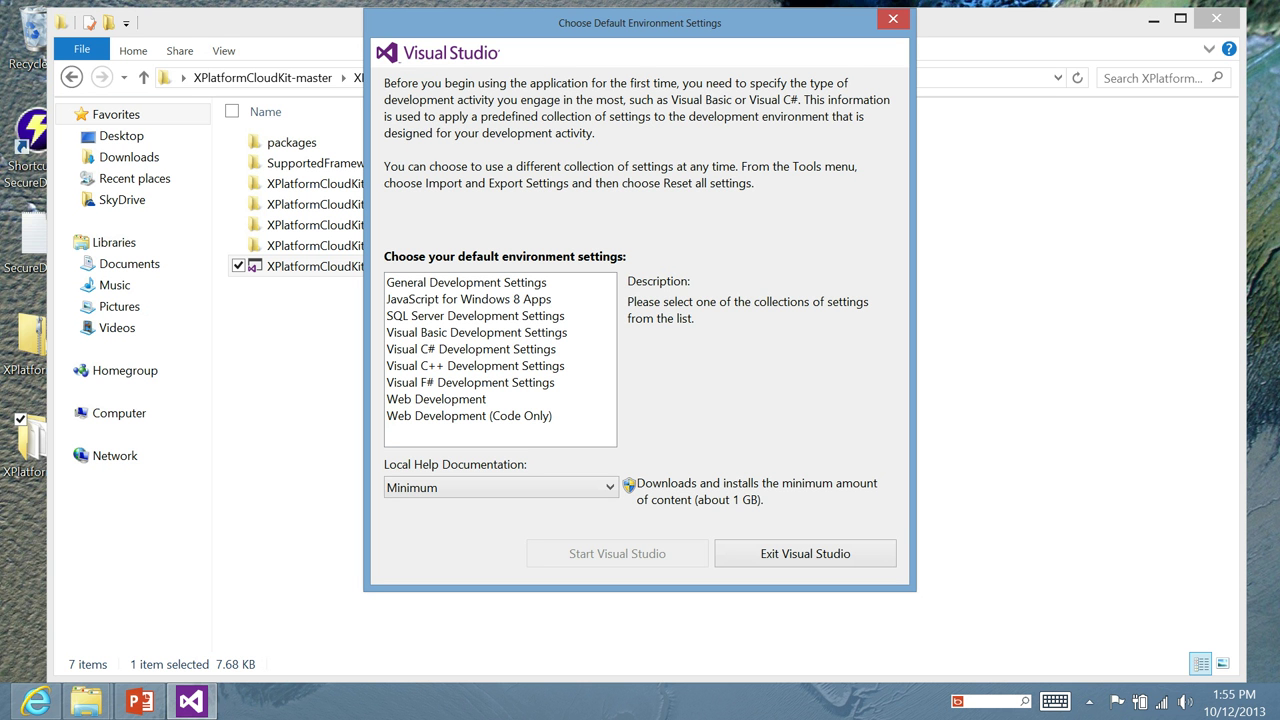
left_click(471, 349)
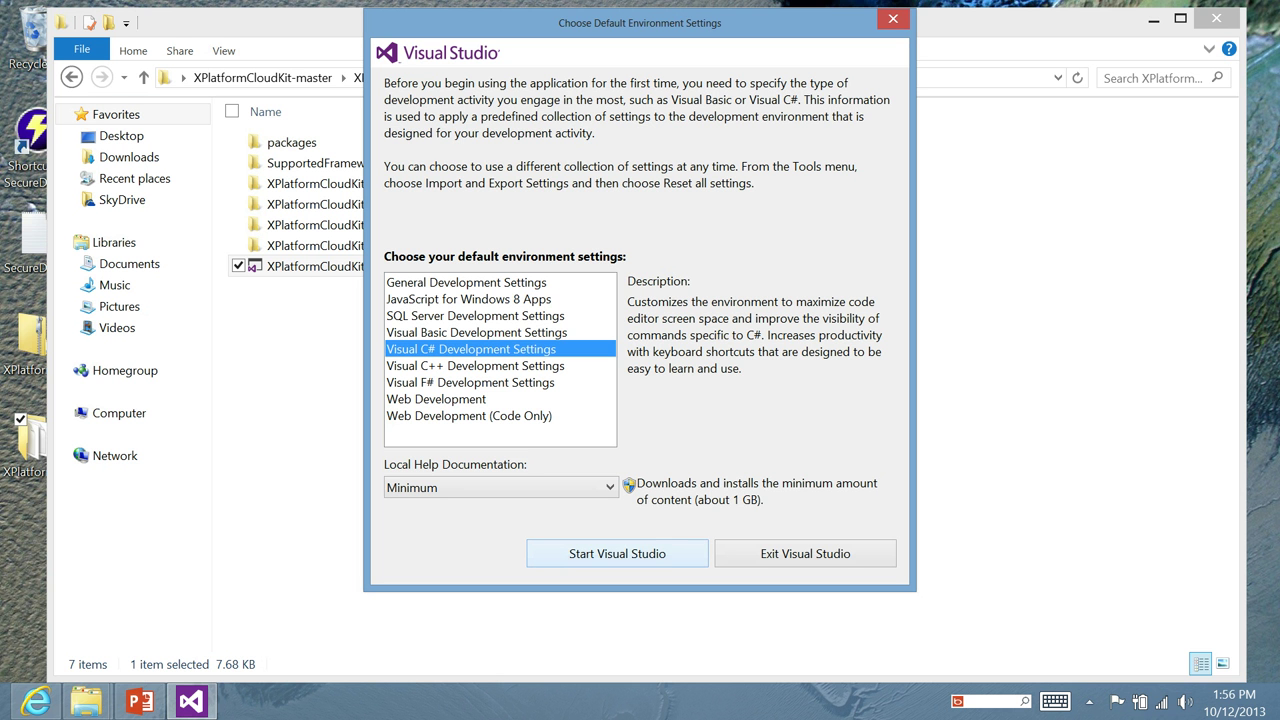
key("Return")
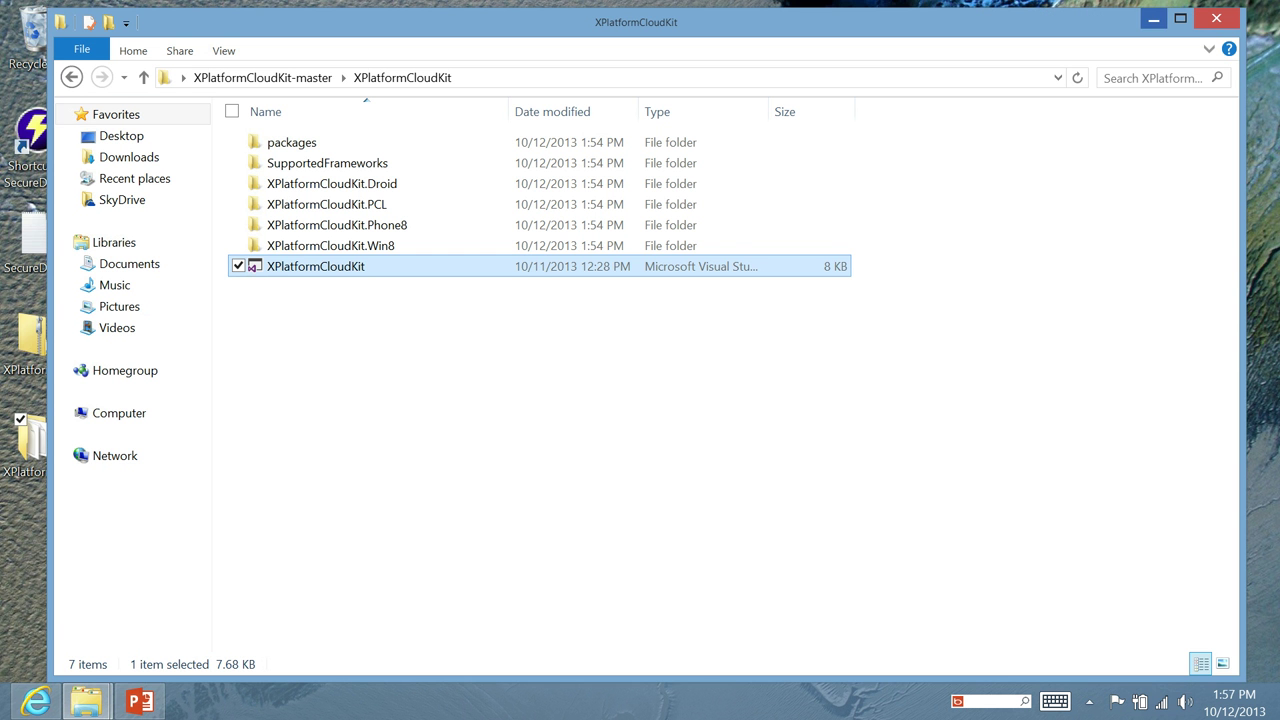
Minimize Explorer and accept the unsupported Droid project warning with OK.
left_click(1153, 18)
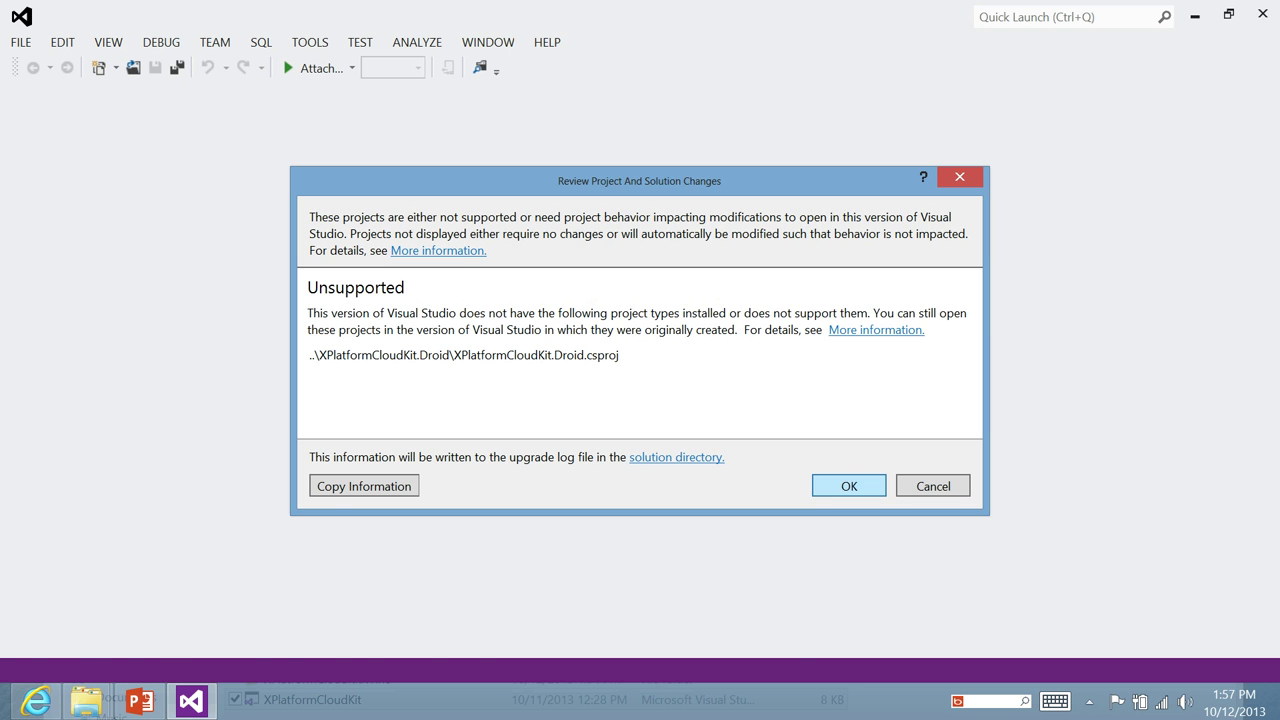
left_click(848, 485)
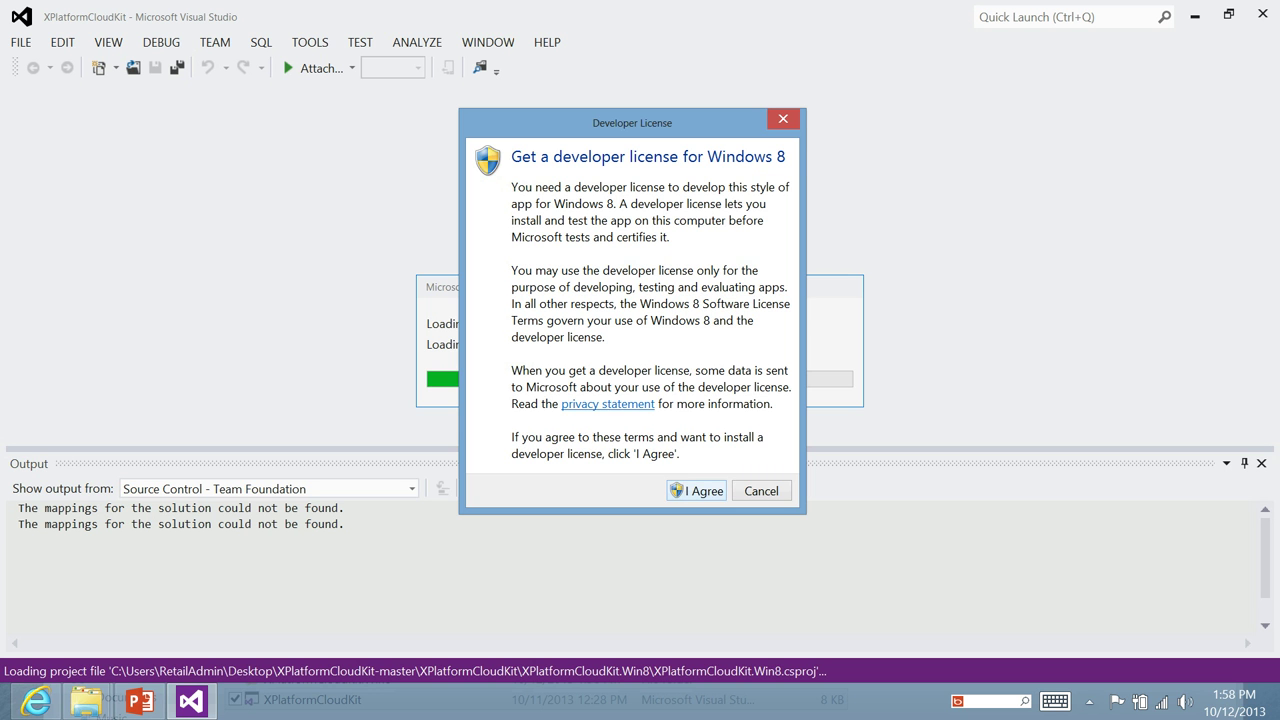
Agree to the developer license, sign in with the Microsoft account e-mail and password, then close it.
key("Return")
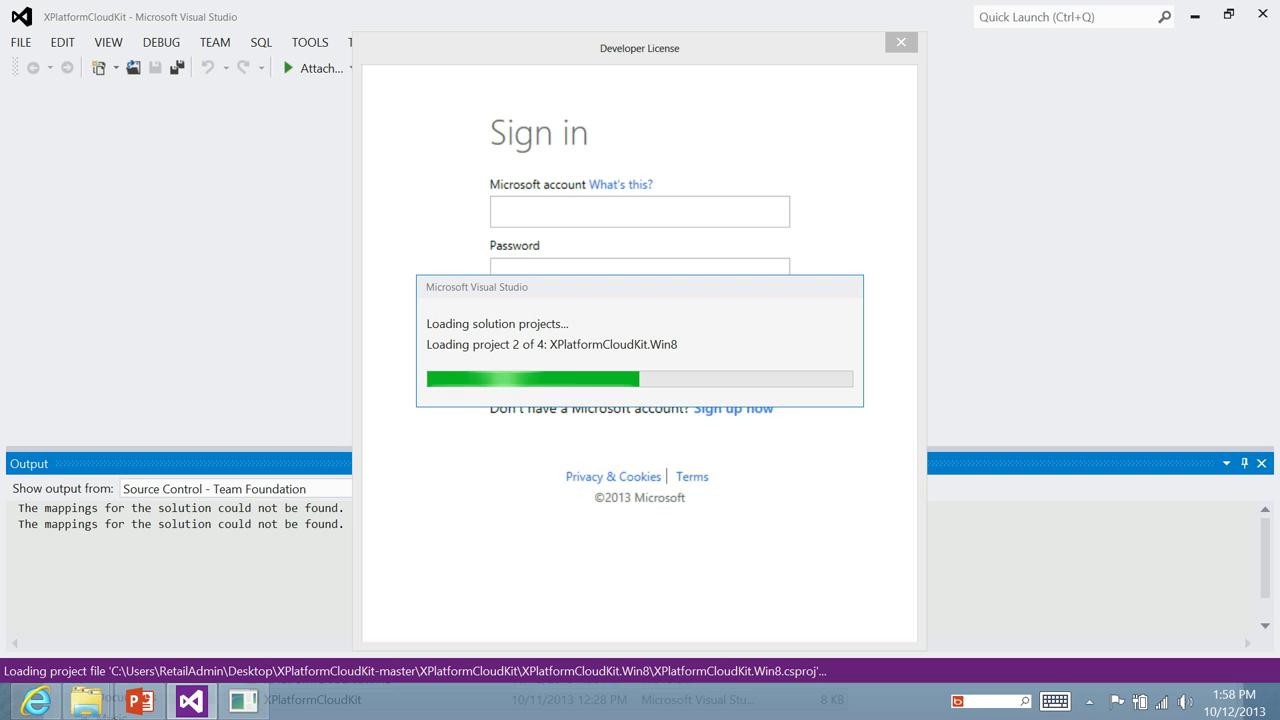
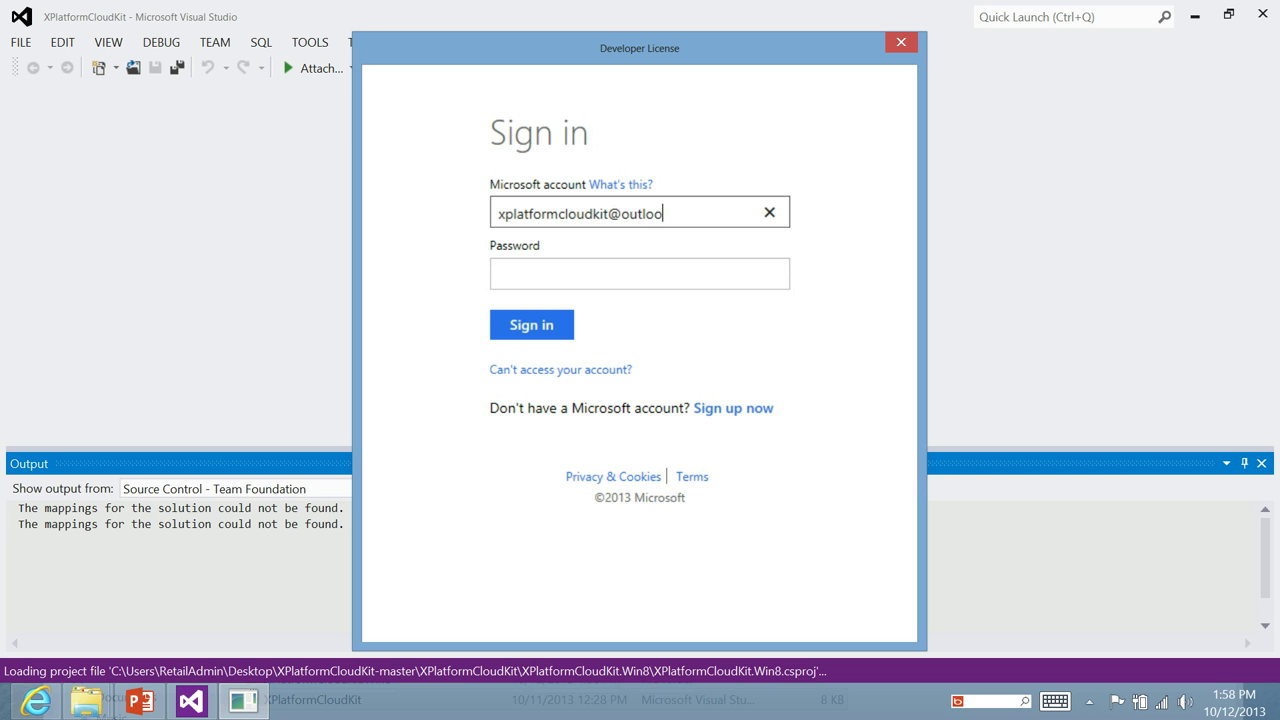
key("Tab")
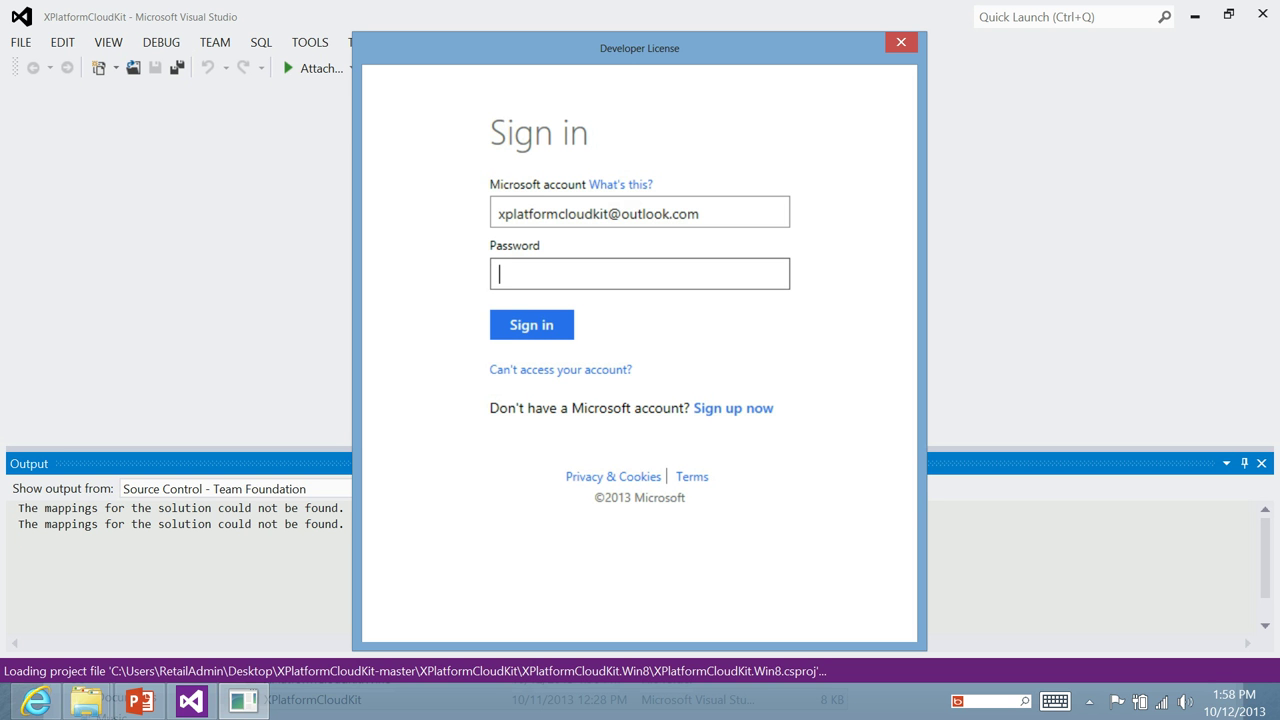
type("••••••••")
key("Tab")
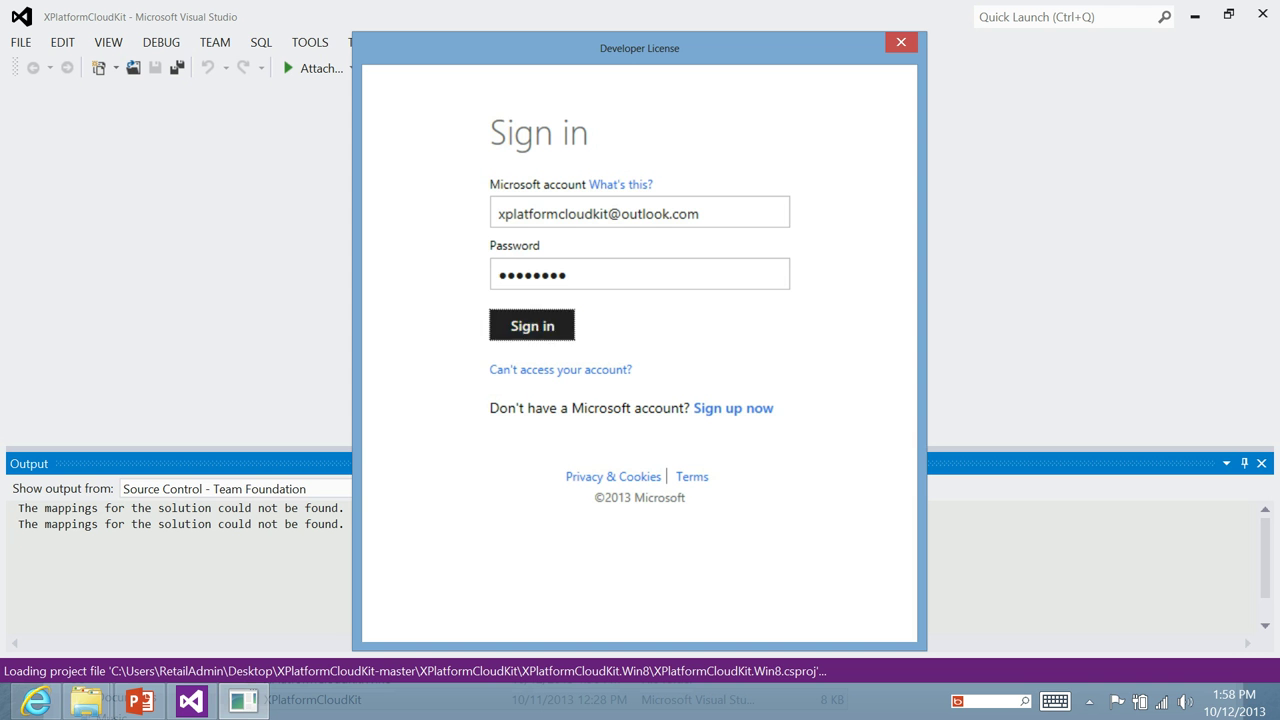
key("Return")
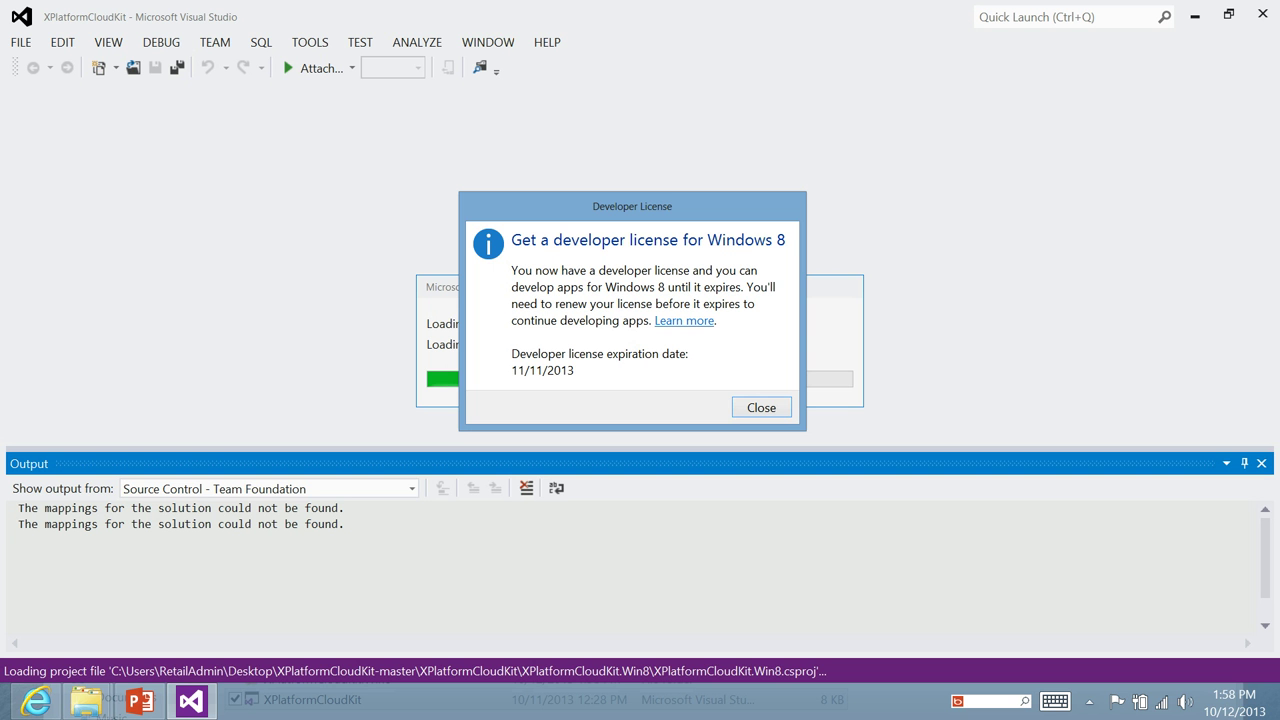
key("Return")
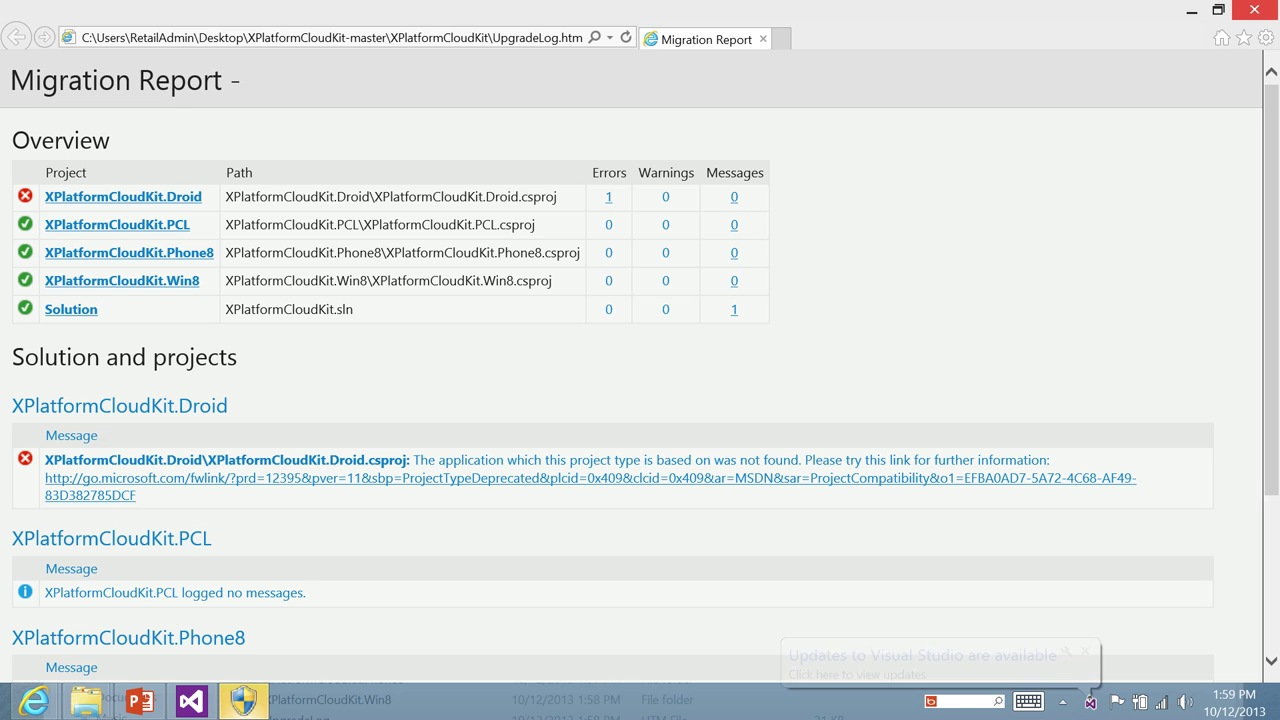
Close the Migration Report.
left_click(1259, 9)
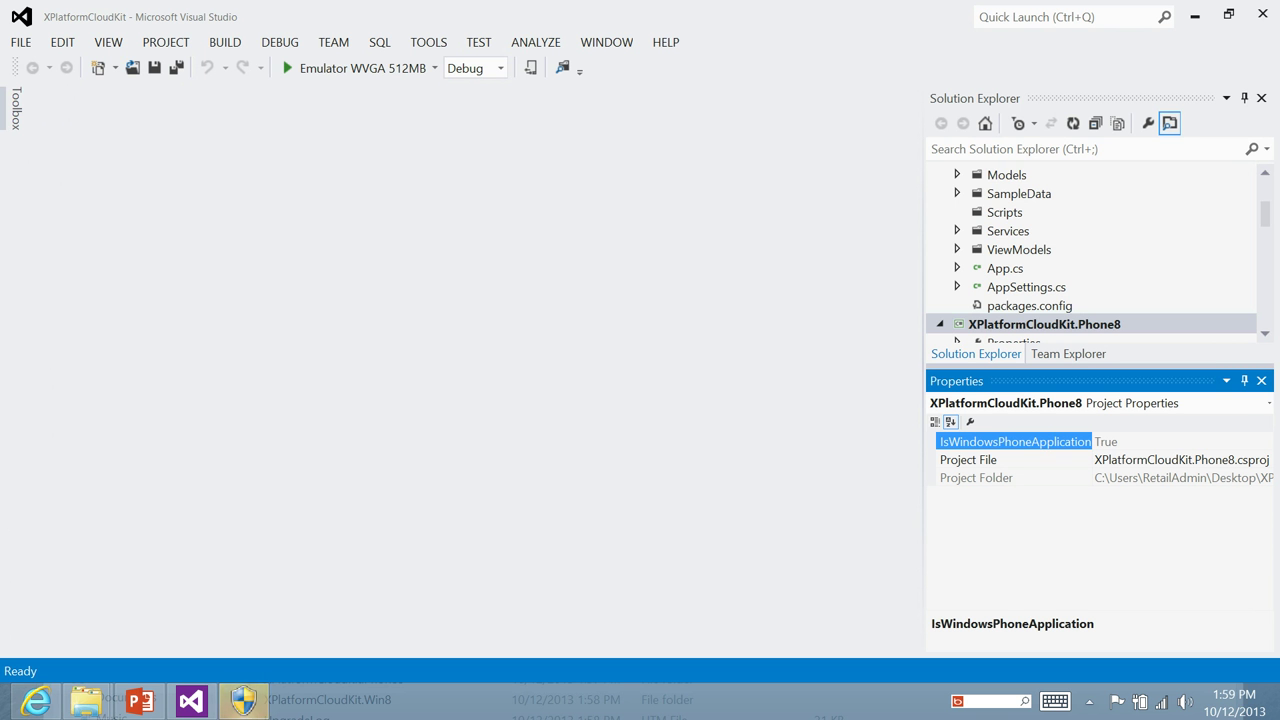
left_click(1265, 334)
left_click(1265, 334)
left_click(1265, 334)
left_click(1265, 334)
left_click(1265, 334)
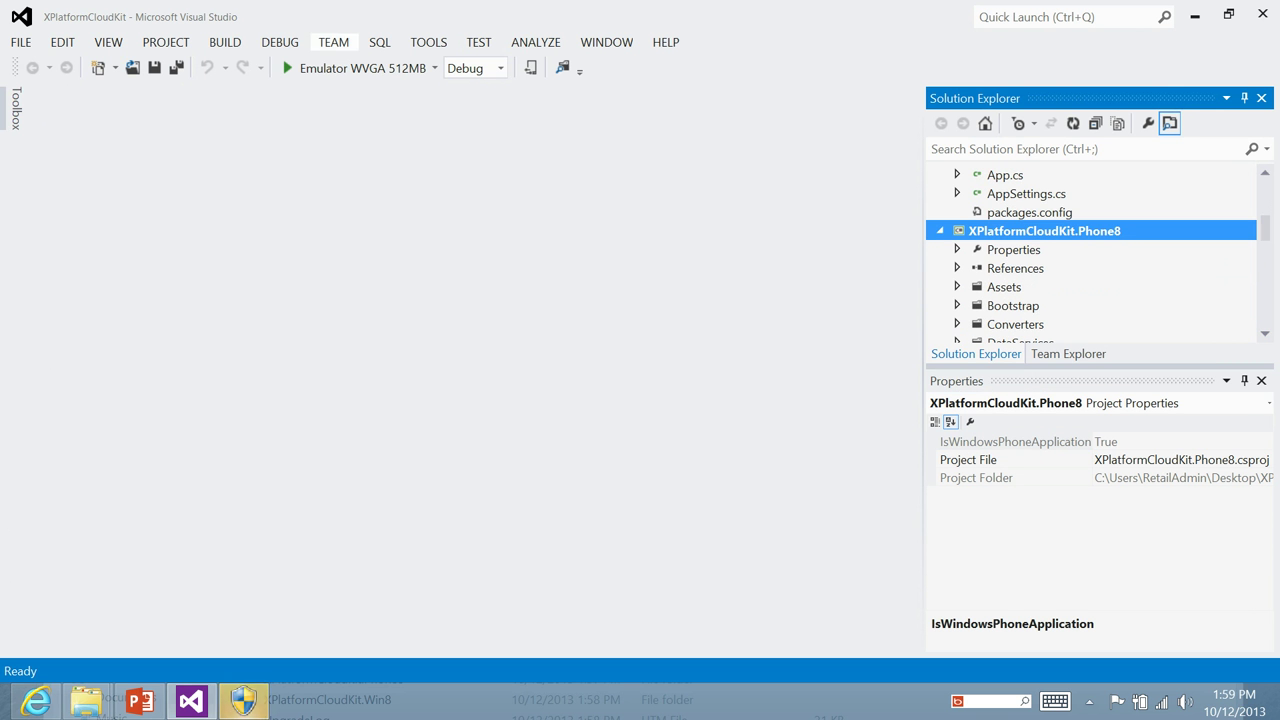
Target Emulator WXGA and start debugging the Phone8 project.
left_click(434, 68)
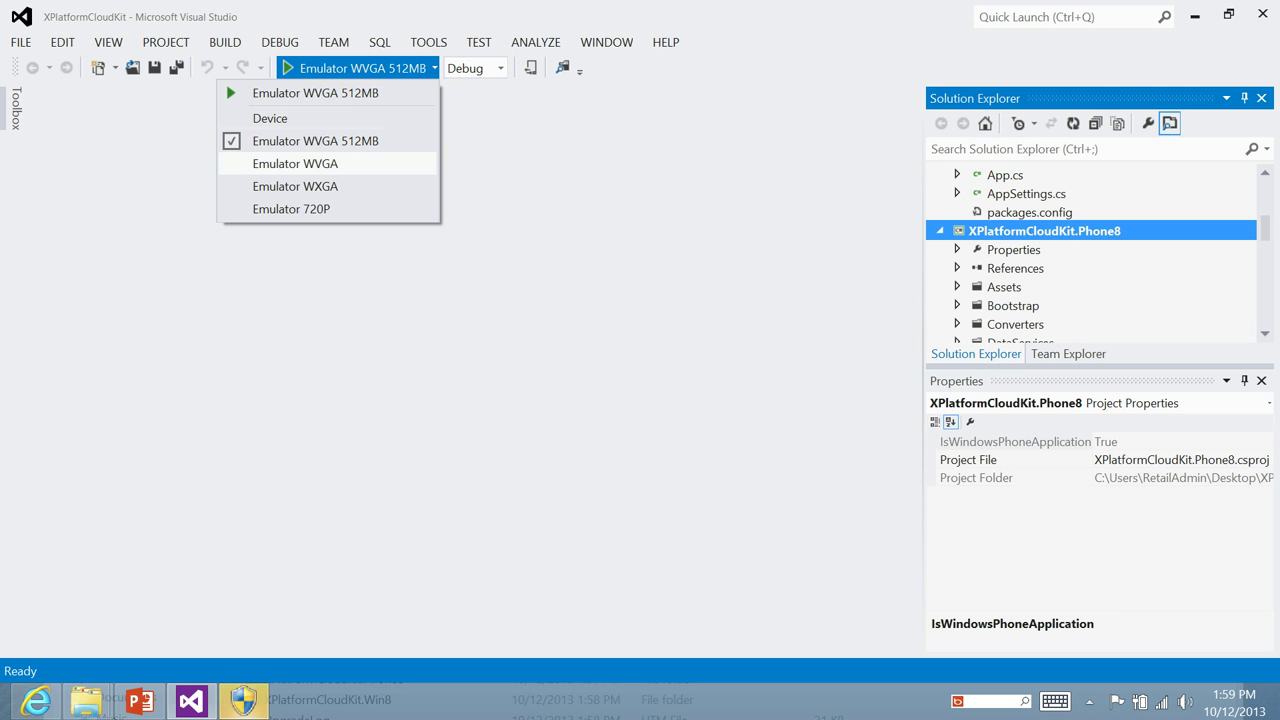
key("Down")
key("Return")
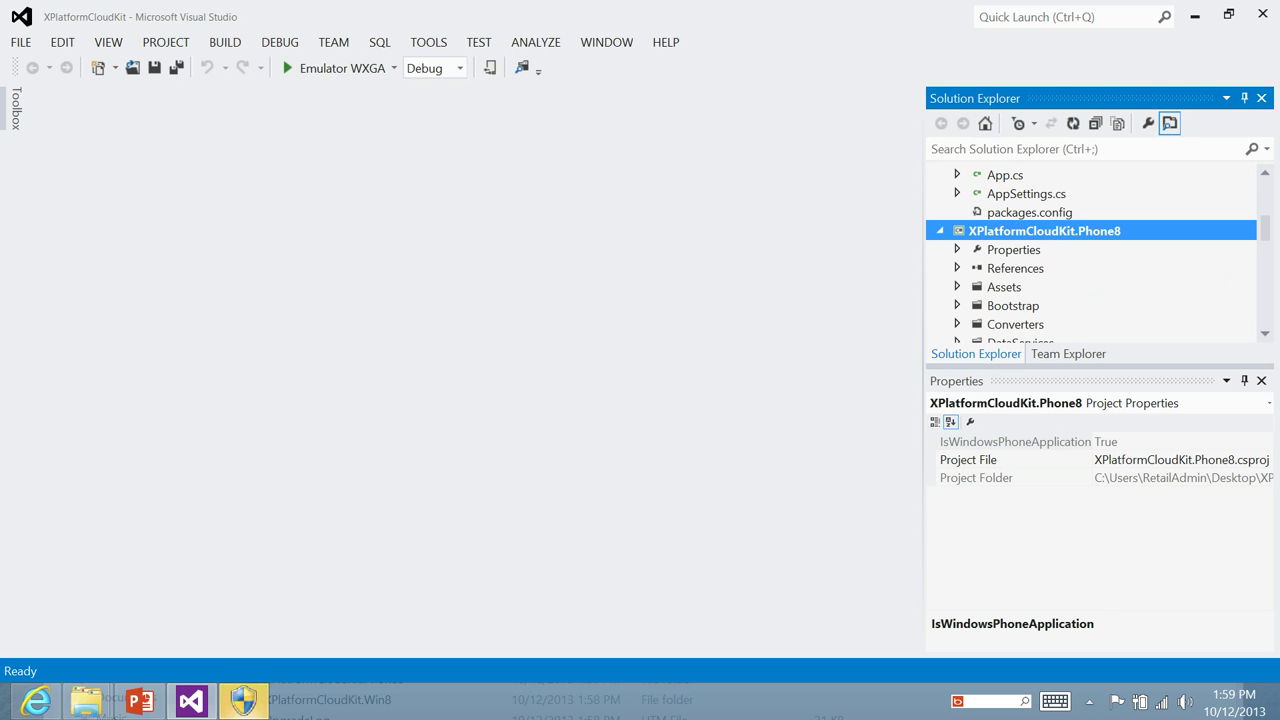
key("F5")
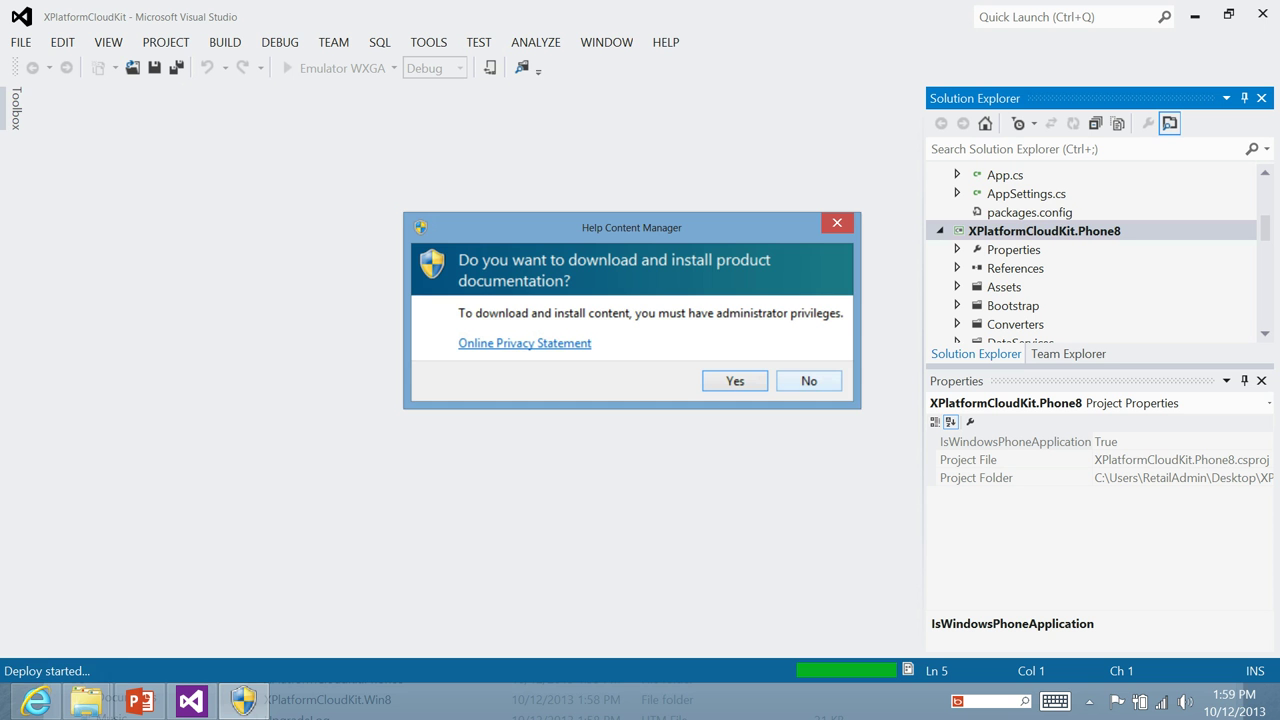
Decline the product-documentation download and retry the emulator launch with elevated rights.
left_click(809, 381)
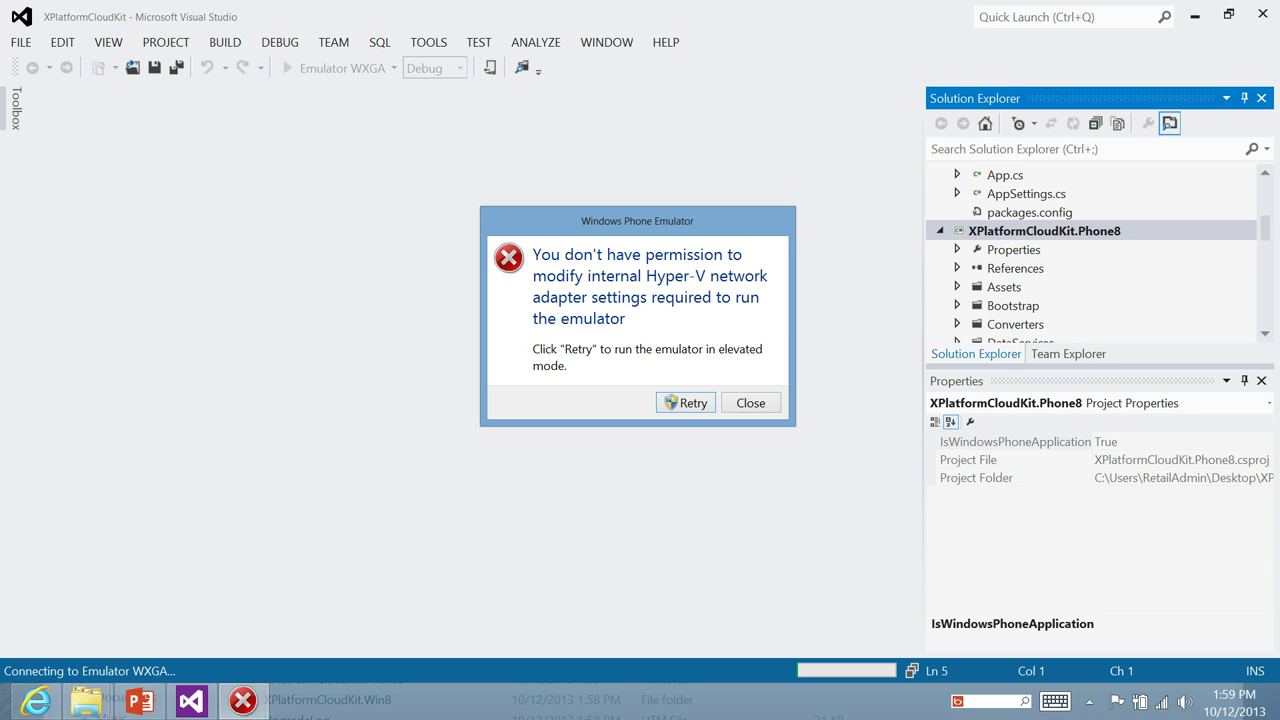
left_click(686, 403)
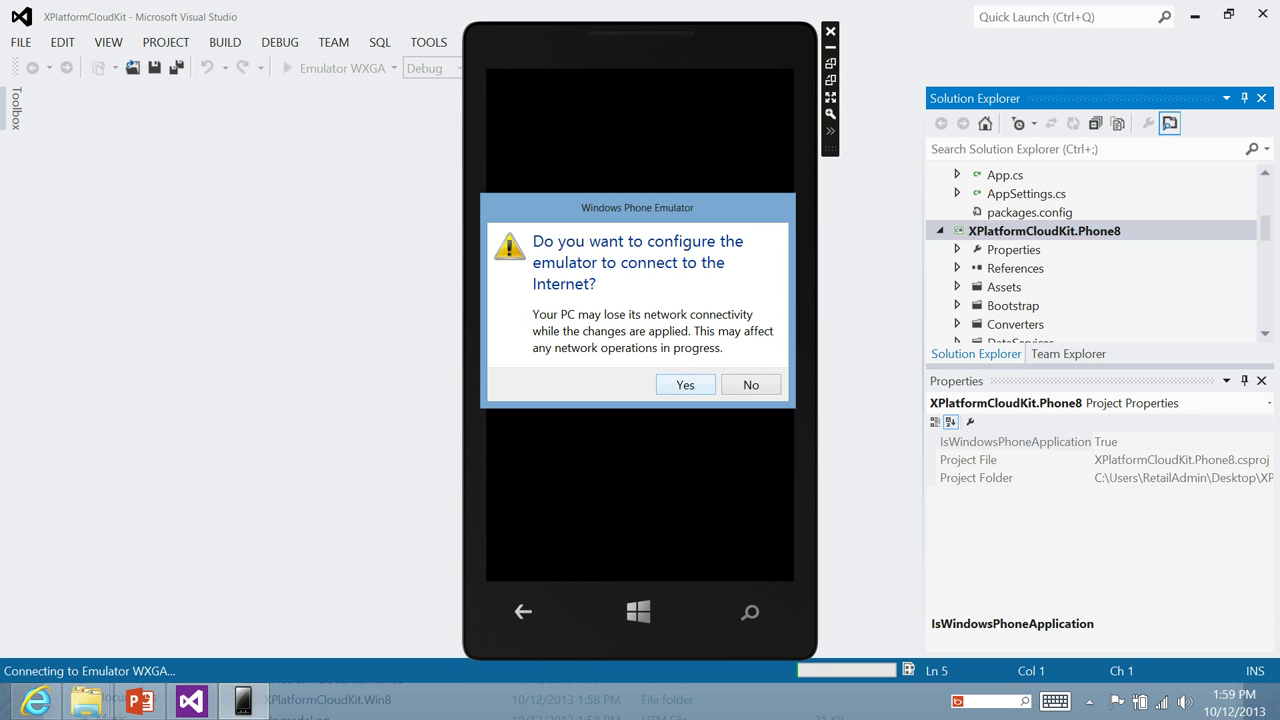
Allow the emulator Internet access so the app lists Avengers and Microsoft items.
key("Return")
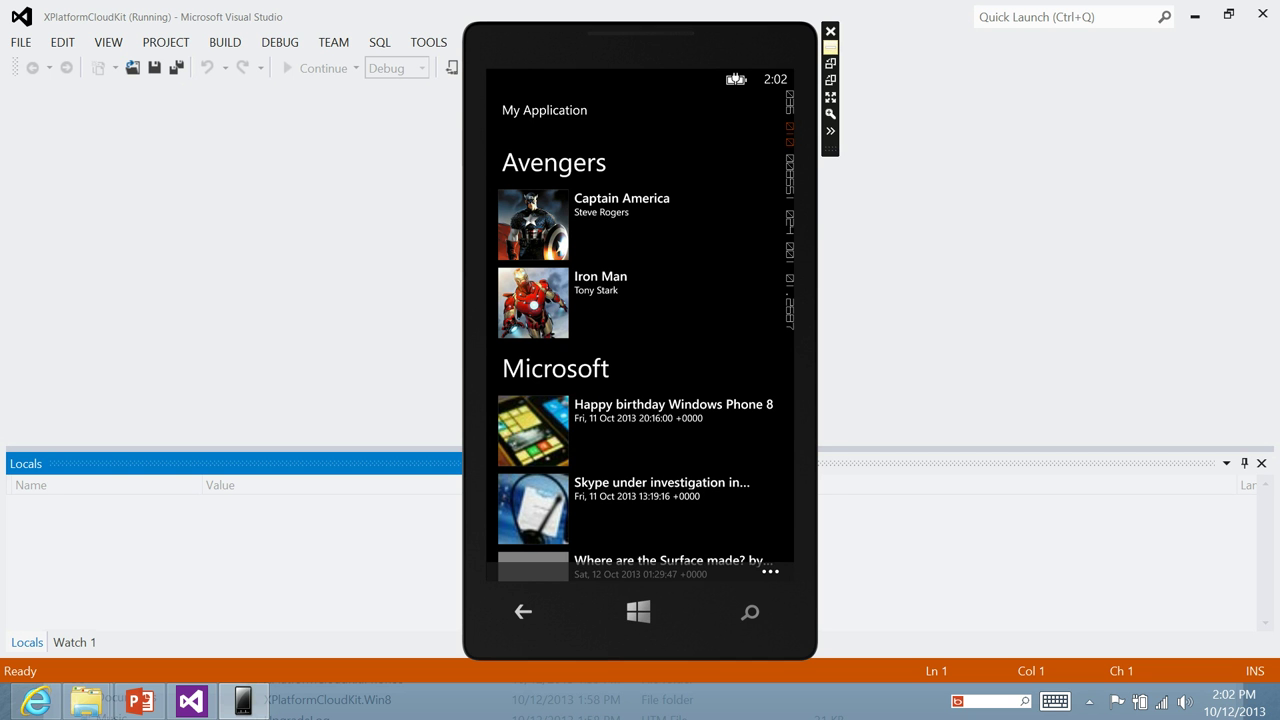
Stop the phone app, make XPlatformCloudKit.Win8 the startup project, and run it on Local Machine.
left_click(830, 47)
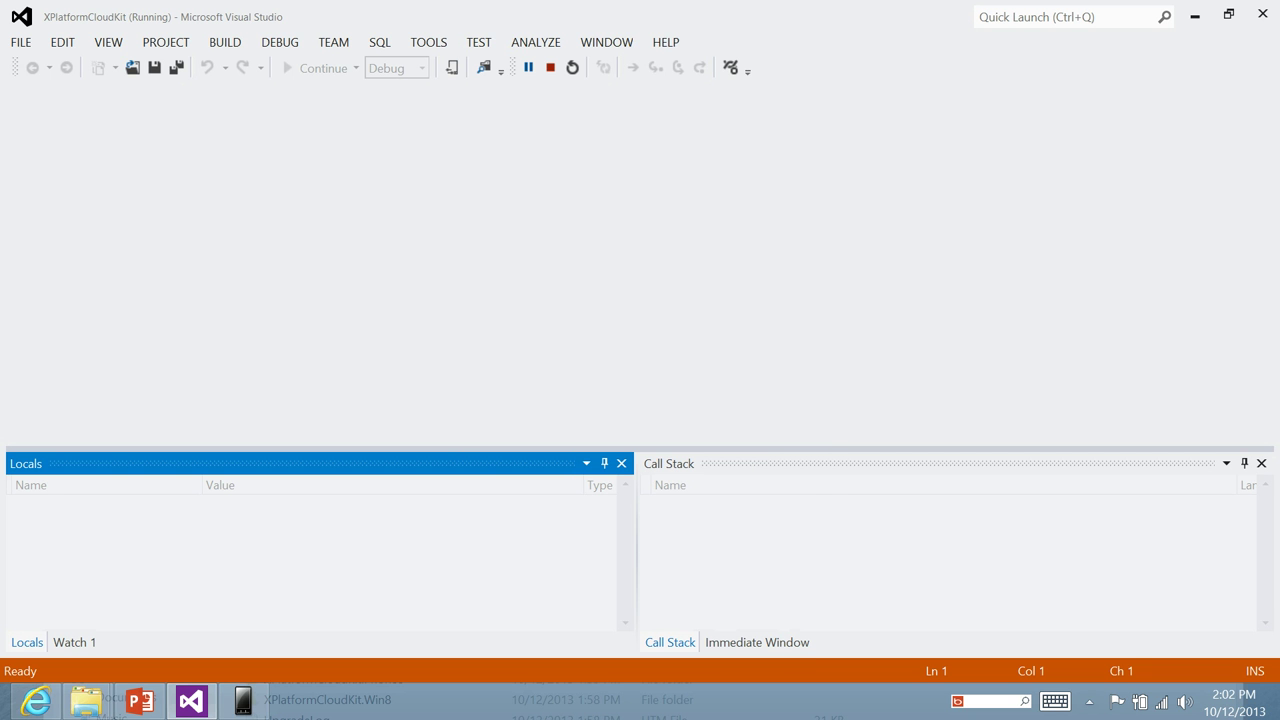
left_click(550, 67)
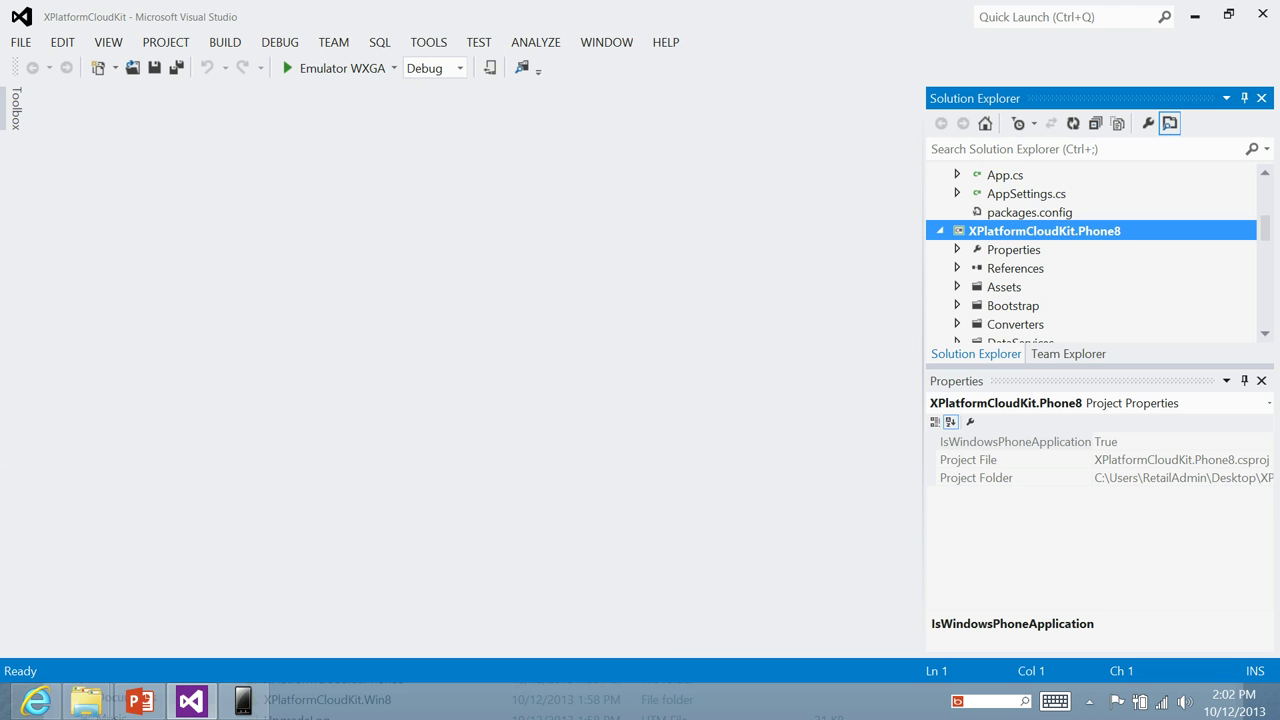
left_click_drag(1265, 228, 1265, 283)
left_click(1030, 193)
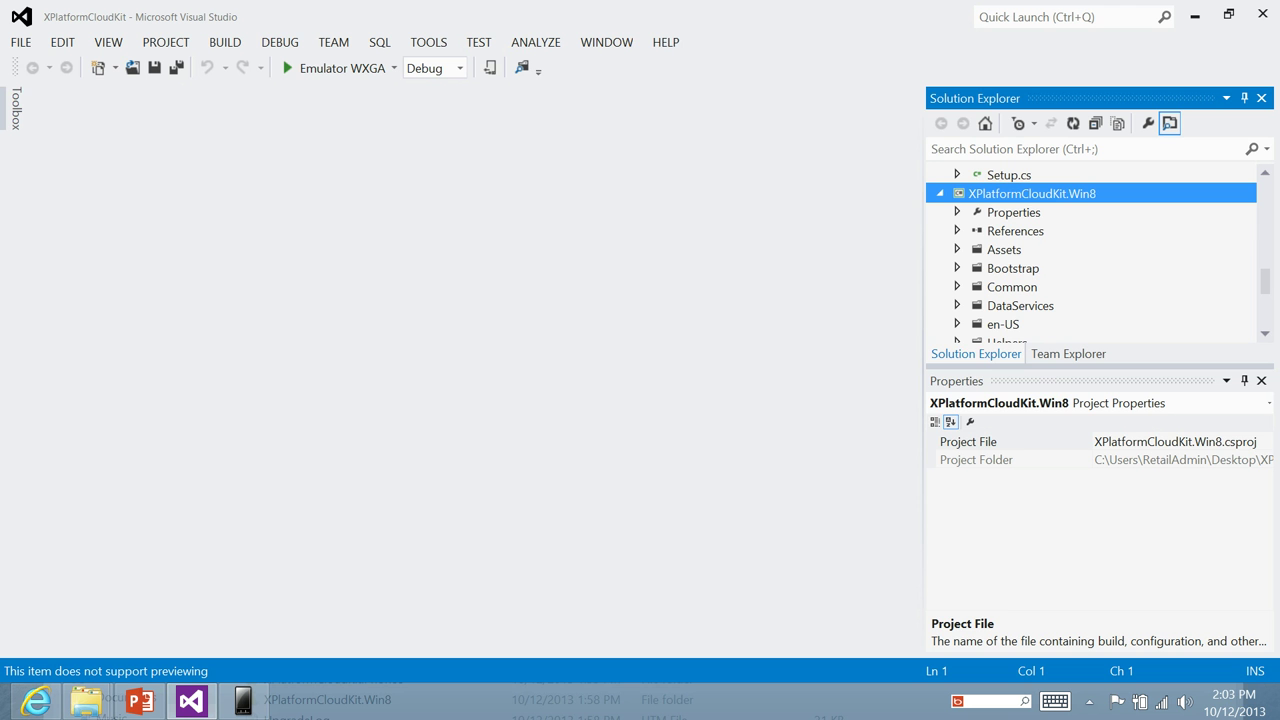
right_click(1064, 193)
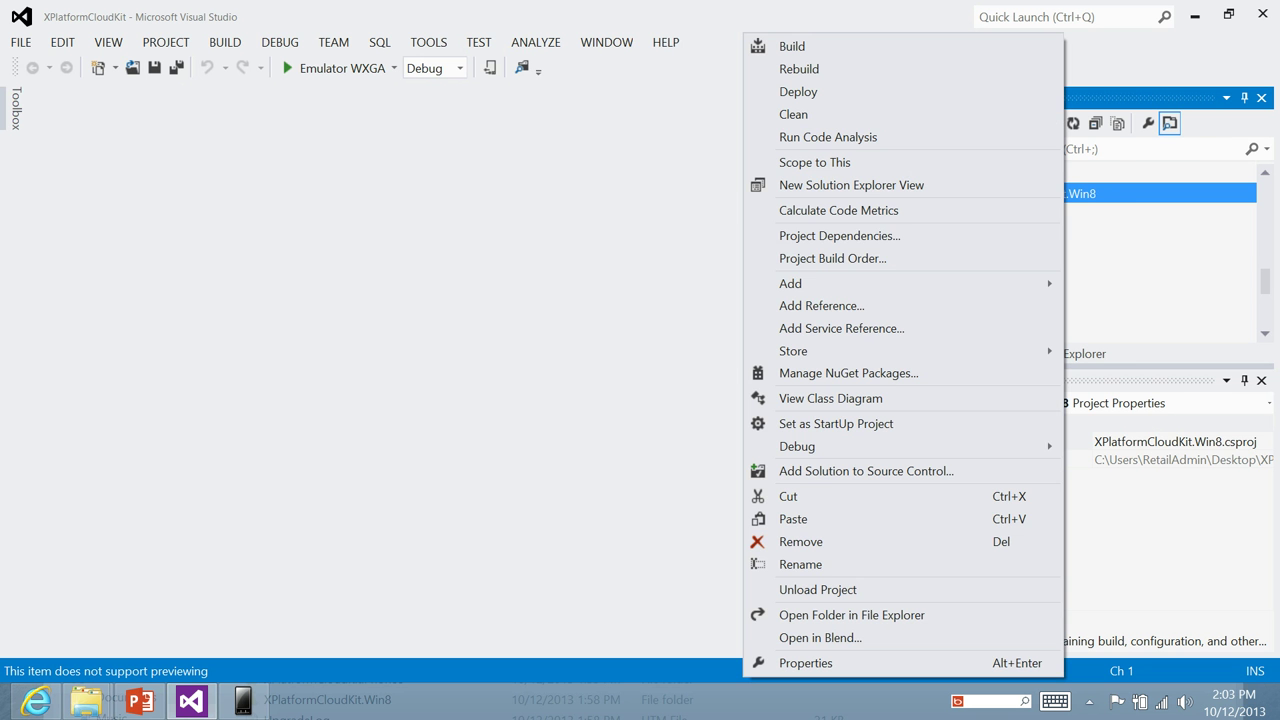
left_click(836, 423)
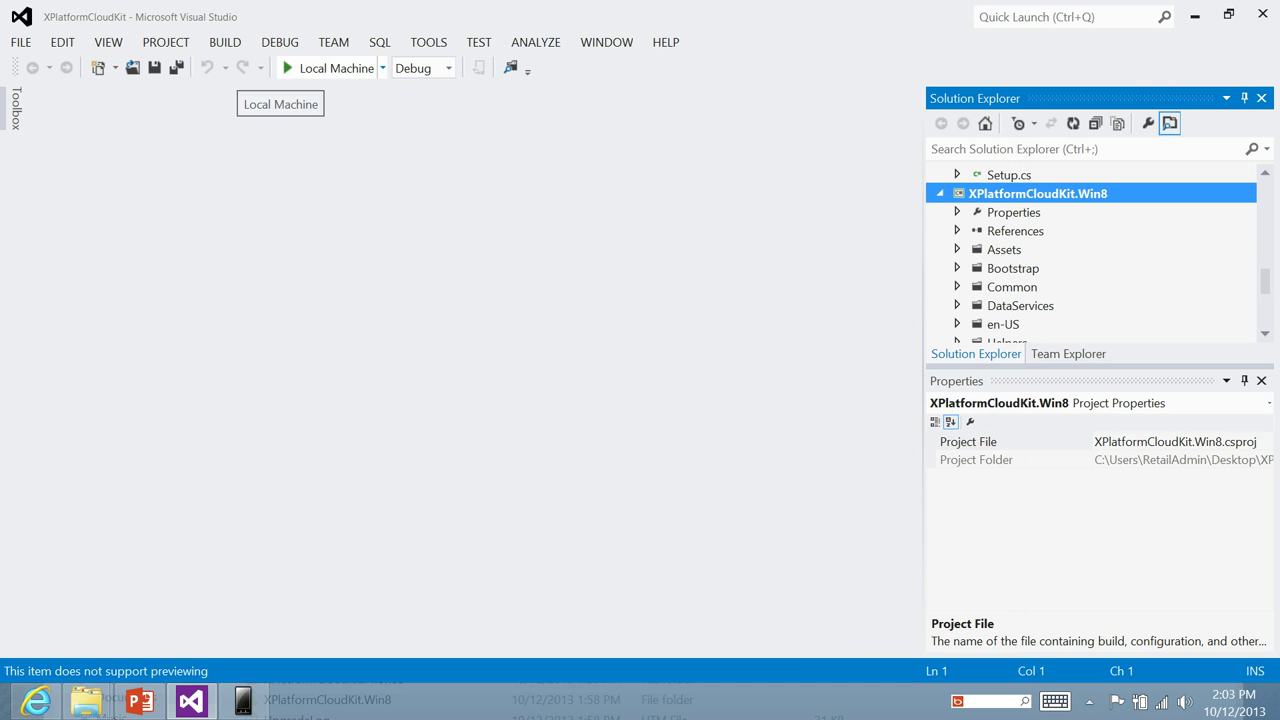
left_click(330, 68)
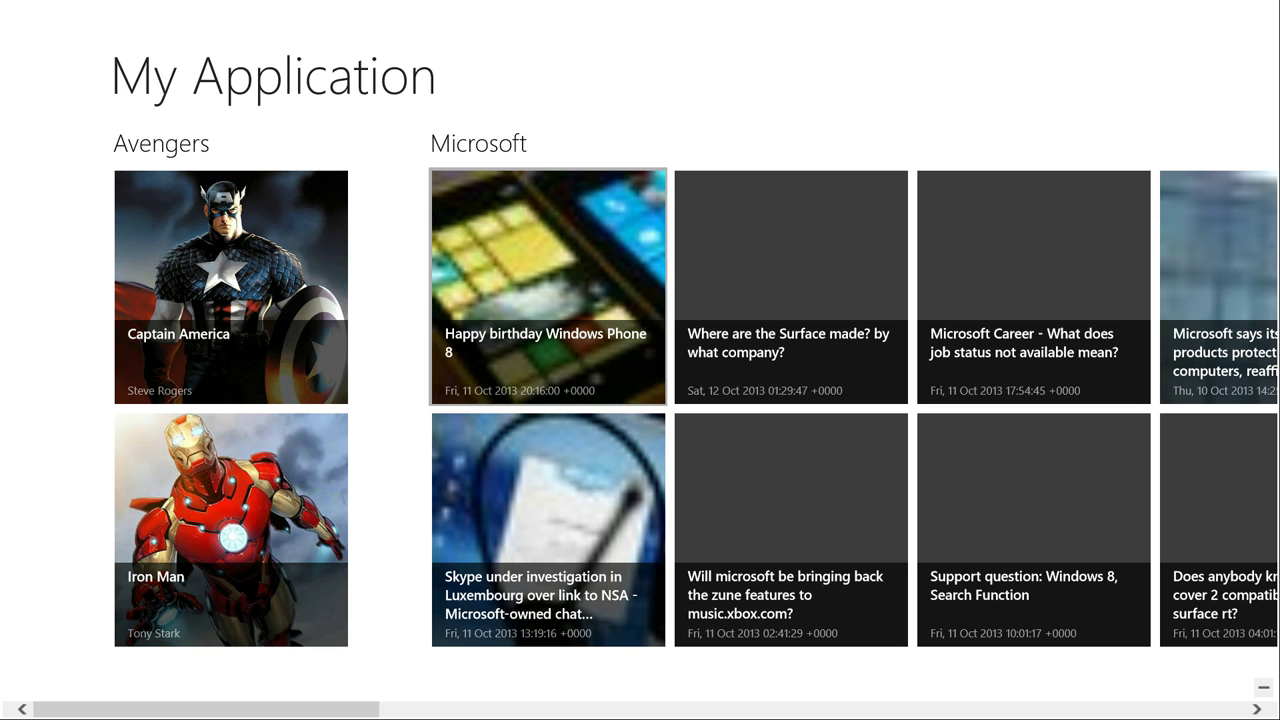
Leave the full-screen Win8 app and return to the desktop running Visual Studio.
left_click_drag(640, 2, 631, 715)
left_click(181, 541)
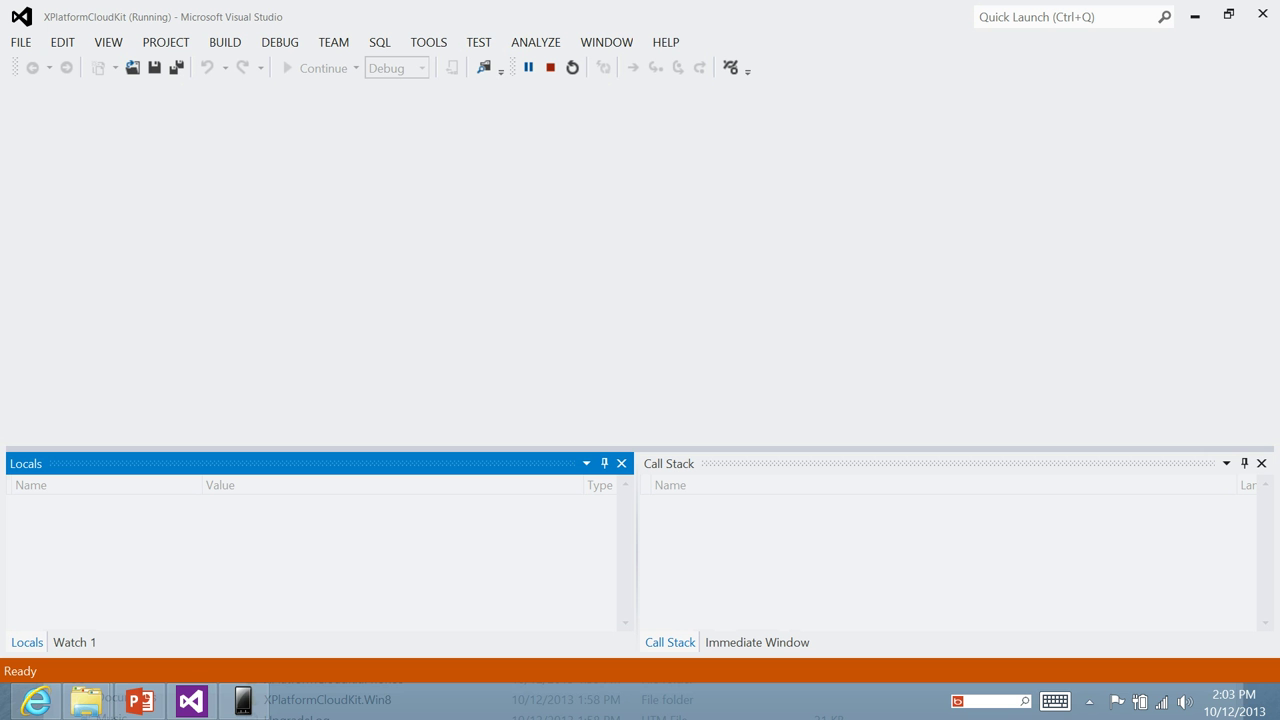
End the Windows 8 app's debugging session and reveal the hidden notification-area icons.
left_click(550, 67)
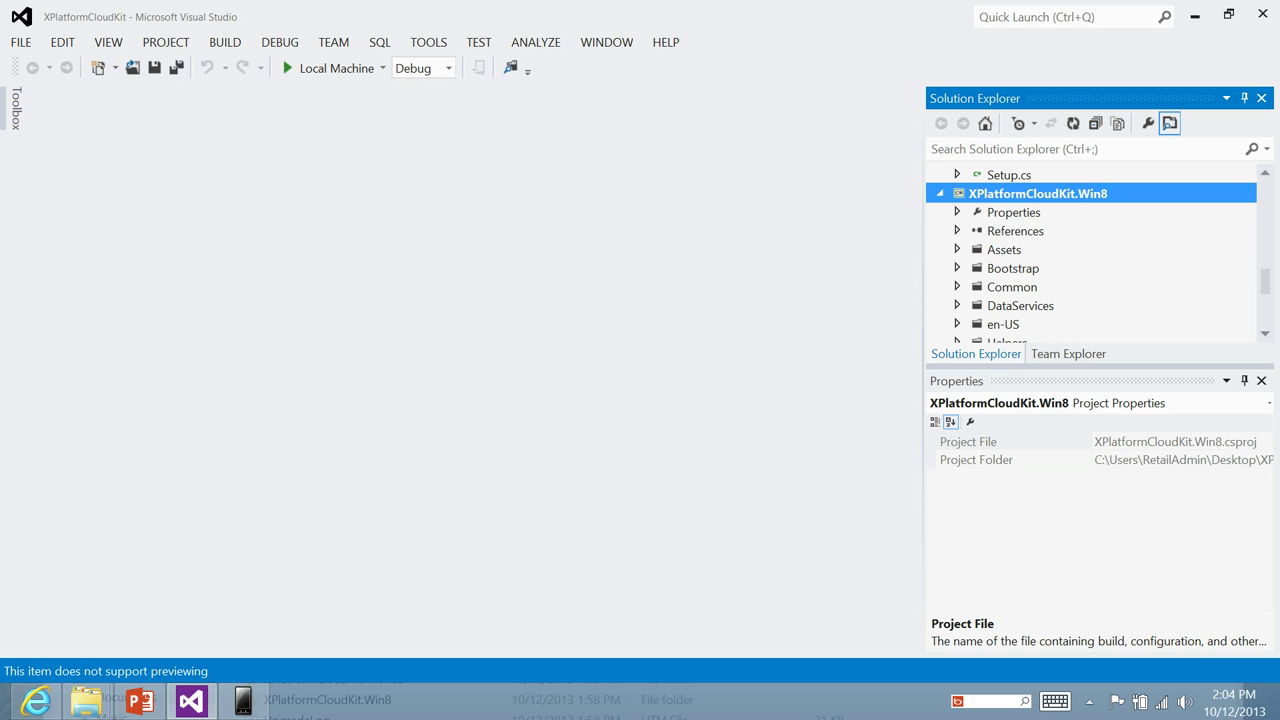
left_click(1089, 701)
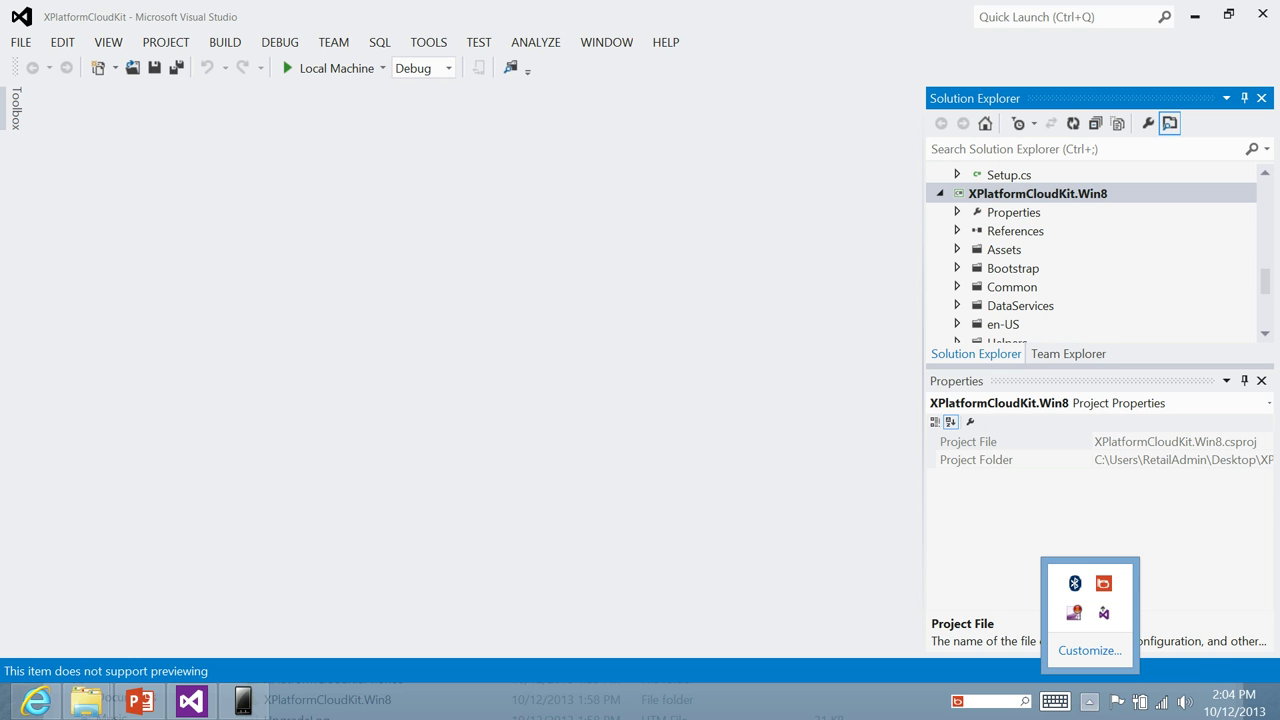